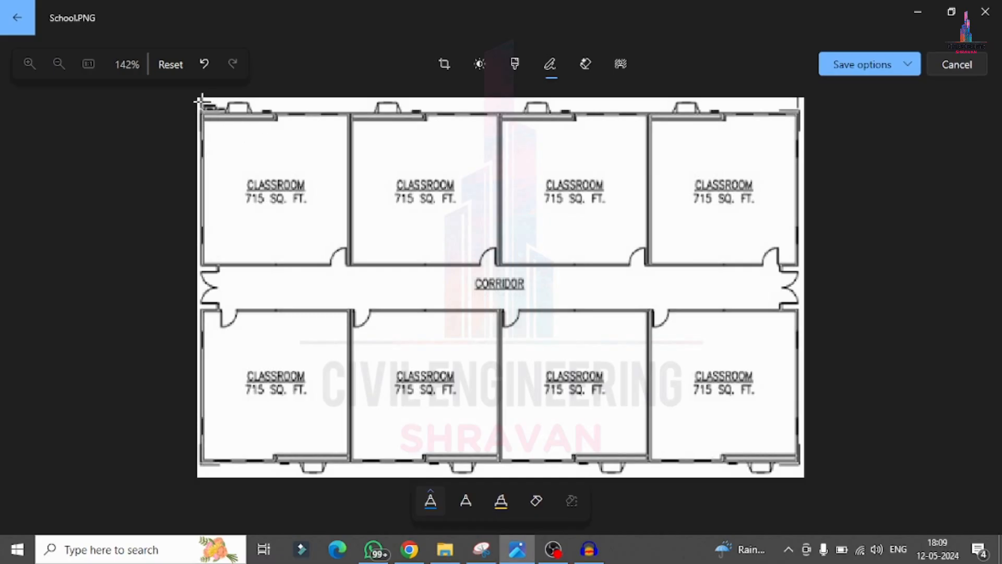
Step: Circle the five column positions along the upper outer wall of the classroom plan with the pen
{"action": "left_click_drag", "start_coordinate": [199, 99], "coordinate": [214, 105]}
{"action": "mouse_move", "coordinate": [345, 107]}
{"action": "left_mouse_down"}
{"action": "mouse_move", "coordinate": [339, 119]}
{"action": "mouse_move", "coordinate": [359, 108]}
{"action": "left_mouse_up"}
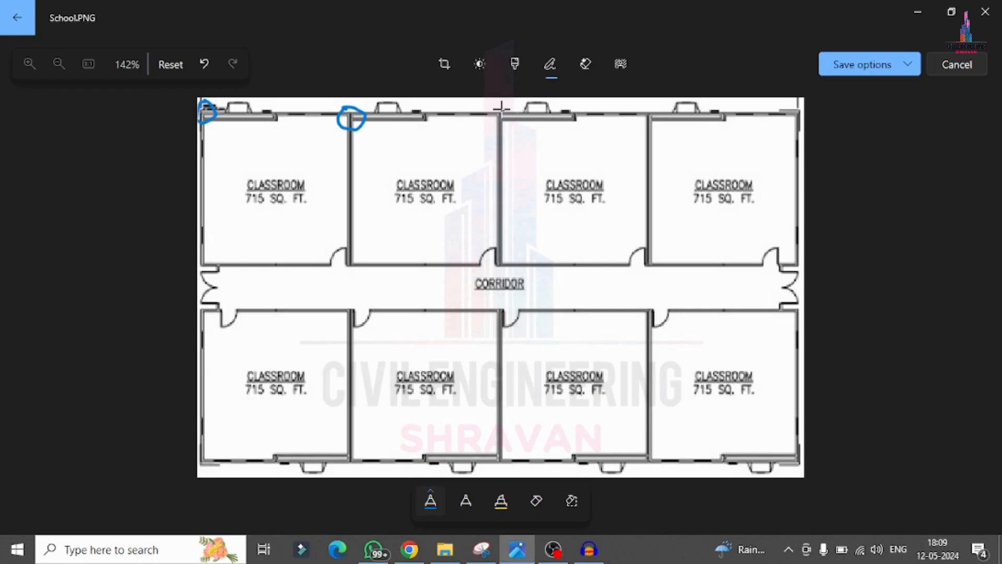
{"action": "left_click_drag", "start_coordinate": [501, 108], "coordinate": [504, 111]}
{"action": "mouse_move", "coordinate": [648, 106]}
{"action": "left_mouse_down"}
{"action": "mouse_move", "coordinate": [658, 124]}
{"action": "mouse_move", "coordinate": [656, 107]}
{"action": "left_mouse_up"}
{"action": "left_click_drag", "start_coordinate": [794, 107], "coordinate": [793, 124]}
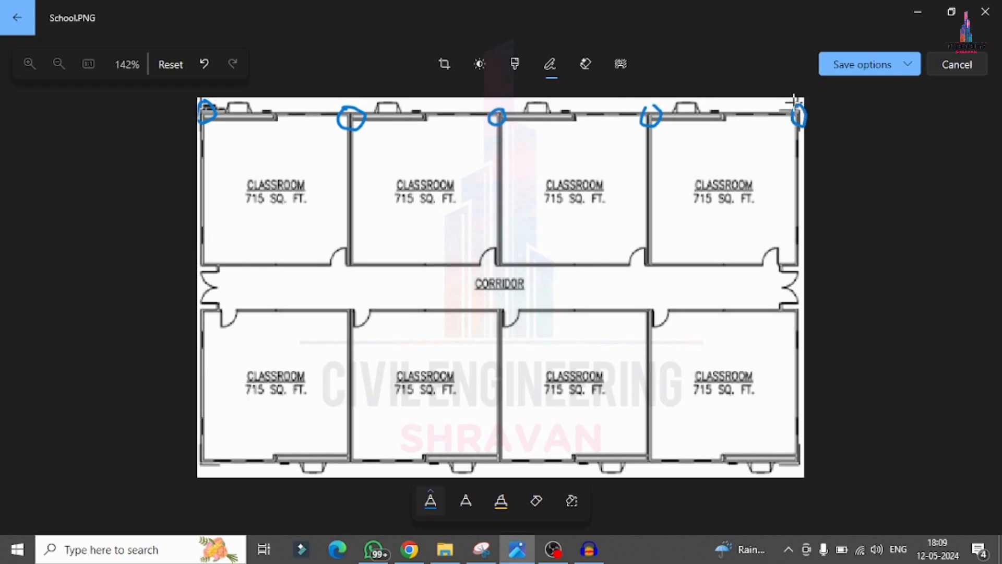
Step: Circle the five column positions where the upper classrooms' walls meet the corridor
{"action": "mouse_move", "coordinate": [199, 272]}
{"action": "left_mouse_down"}
{"action": "mouse_move", "coordinate": [205, 258]}
{"action": "mouse_move", "coordinate": [216, 267]}
{"action": "left_mouse_up"}
{"action": "left_click_drag", "start_coordinate": [340, 263], "coordinate": [345, 256]}
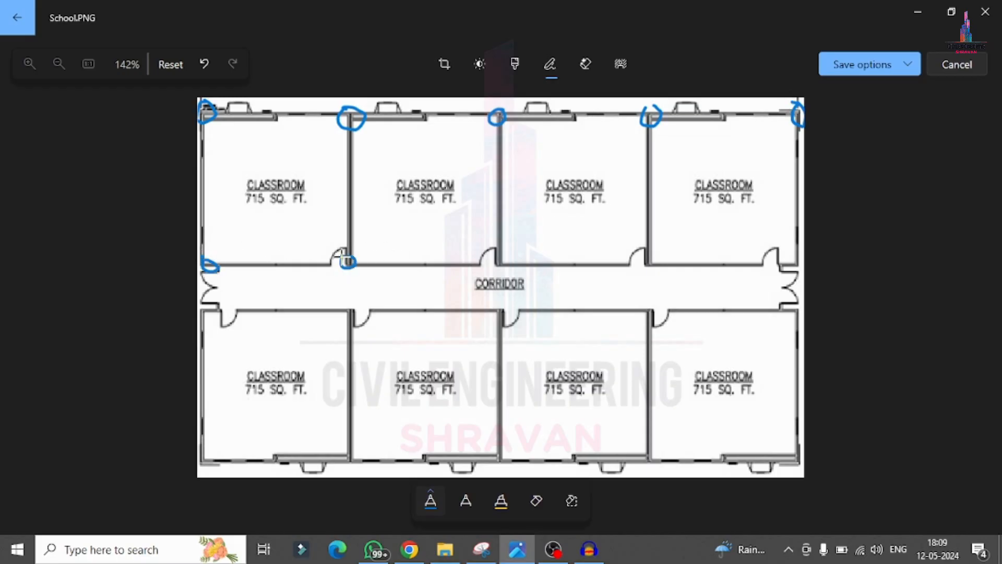
{"action": "mouse_move", "coordinate": [487, 246]}
{"action": "left_mouse_down"}
{"action": "mouse_move", "coordinate": [510, 251]}
{"action": "mouse_move", "coordinate": [493, 244]}
{"action": "left_mouse_up"}
{"action": "left_click_drag", "start_coordinate": [645, 254], "coordinate": [650, 256]}
{"action": "mouse_move", "coordinate": [798, 253]}
{"action": "left_mouse_down"}
{"action": "mouse_move", "coordinate": [787, 274]}
{"action": "mouse_move", "coordinate": [794, 256]}
{"action": "left_mouse_up"}
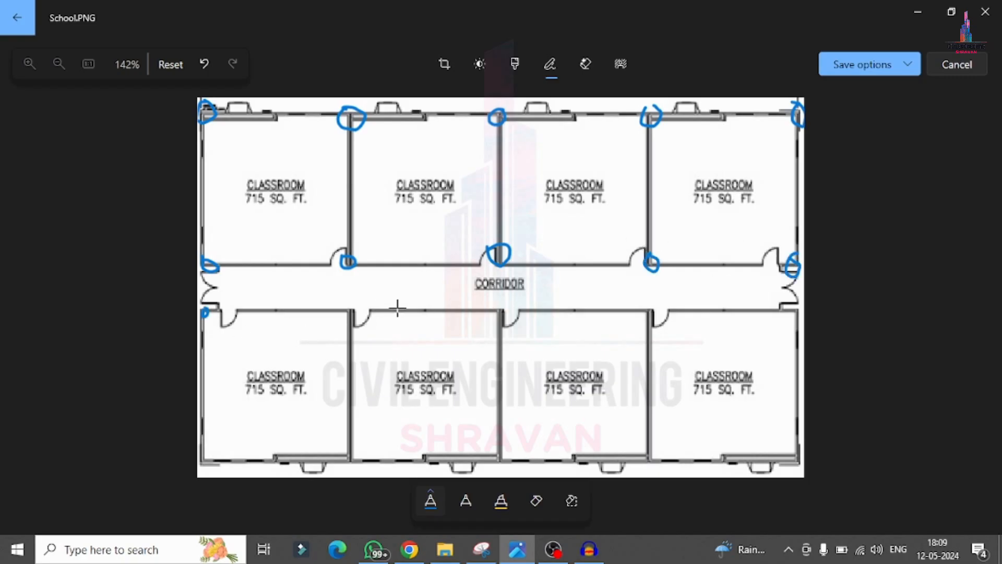
Step: Mark the column positions along the lower corridor wall at the remaining classroom wall junctions and the far end
{"action": "left_click_drag", "start_coordinate": [347, 301], "coordinate": [350, 308]}
{"action": "mouse_move", "coordinate": [495, 298]}
{"action": "left_mouse_down"}
{"action": "mouse_move", "coordinate": [507, 305]}
{"action": "mouse_move", "coordinate": [490, 306]}
{"action": "left_mouse_up"}
{"action": "left_click_drag", "start_coordinate": [647, 301], "coordinate": [649, 294]}
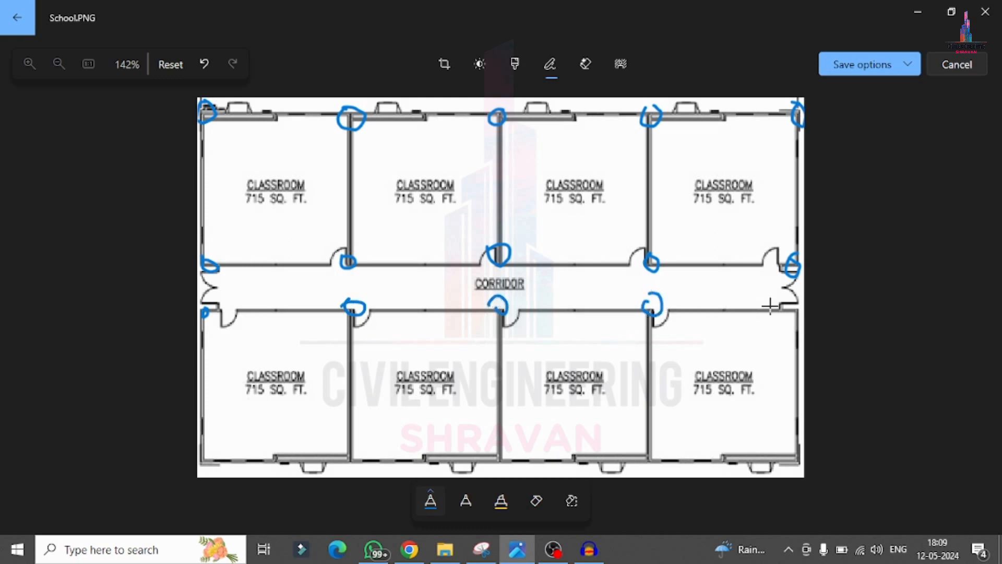
{"action": "mouse_move", "coordinate": [797, 302]}
{"action": "left_mouse_down"}
{"action": "mouse_move", "coordinate": [811, 303]}
{"action": "mouse_move", "coordinate": [793, 293]}
{"action": "left_mouse_up"}
Step: Mark the five column positions along the lower outer wall of the plan
{"action": "left_click_drag", "start_coordinate": [202, 472], "coordinate": [192, 455]}
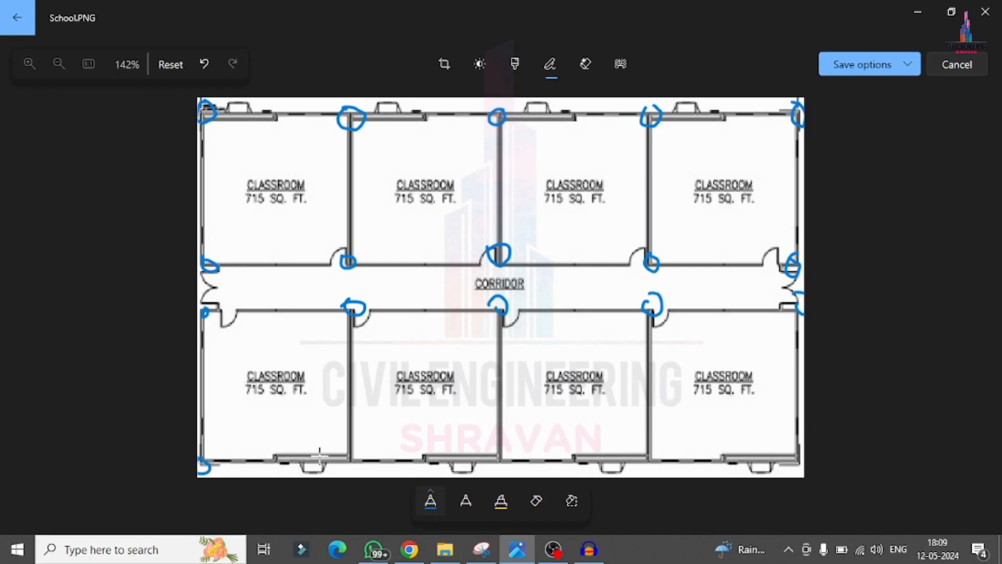
{"action": "left_click_drag", "start_coordinate": [337, 447], "coordinate": [336, 450]}
{"action": "left_click_drag", "start_coordinate": [498, 456], "coordinate": [507, 459]}
{"action": "left_click_drag", "start_coordinate": [648, 450], "coordinate": [648, 448]}
{"action": "mouse_move", "coordinate": [797, 448]}
{"action": "left_mouse_down"}
{"action": "mouse_move", "coordinate": [793, 469]}
{"action": "mouse_move", "coordinate": [792, 449]}
{"action": "left_mouse_up"}
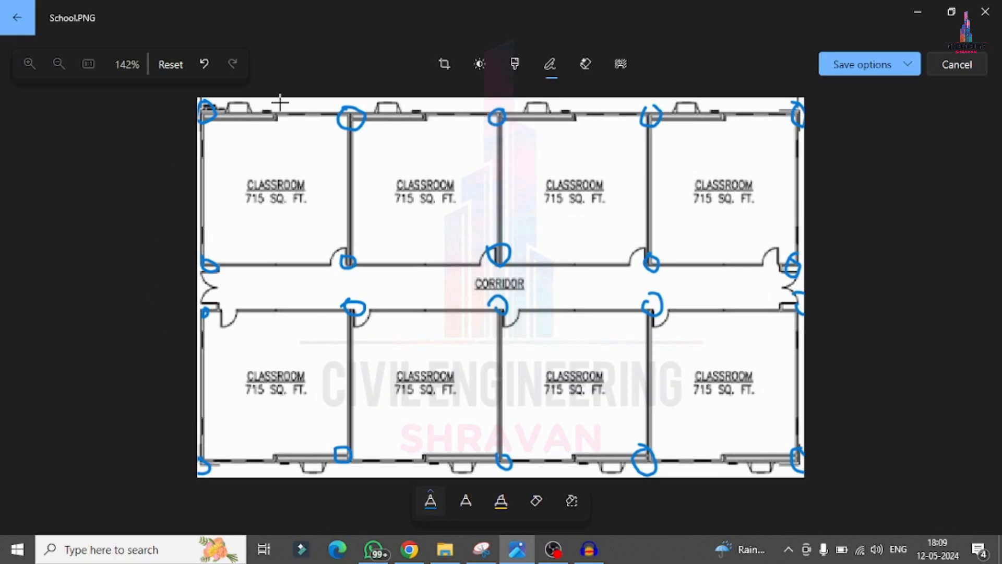
Step: Handwrite the bay width 5 on the outer wall of each of the four upper classrooms
{"action": "left_click_drag", "start_coordinate": [268, 102], "coordinate": [278, 118]}
{"action": "mouse_move", "coordinate": [434, 114]}
{"action": "left_mouse_down"}
{"action": "mouse_move", "coordinate": [439, 135]}
{"action": "mouse_move", "coordinate": [459, 99]}
{"action": "left_mouse_up"}
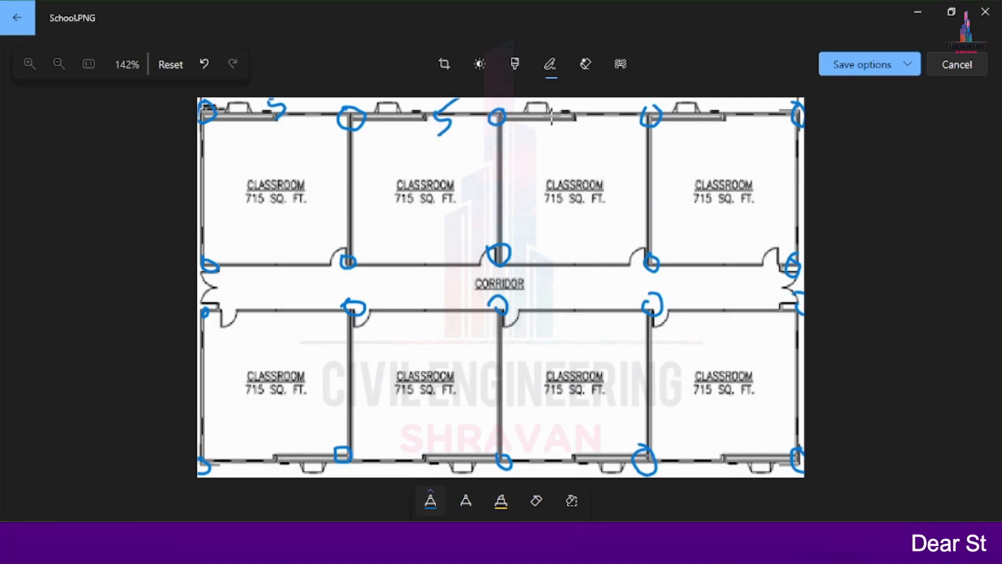
{"action": "mouse_move", "coordinate": [550, 107]}
{"action": "left_mouse_down"}
{"action": "mouse_move", "coordinate": [552, 138]}
{"action": "mouse_move", "coordinate": [574, 100]}
{"action": "left_mouse_up"}
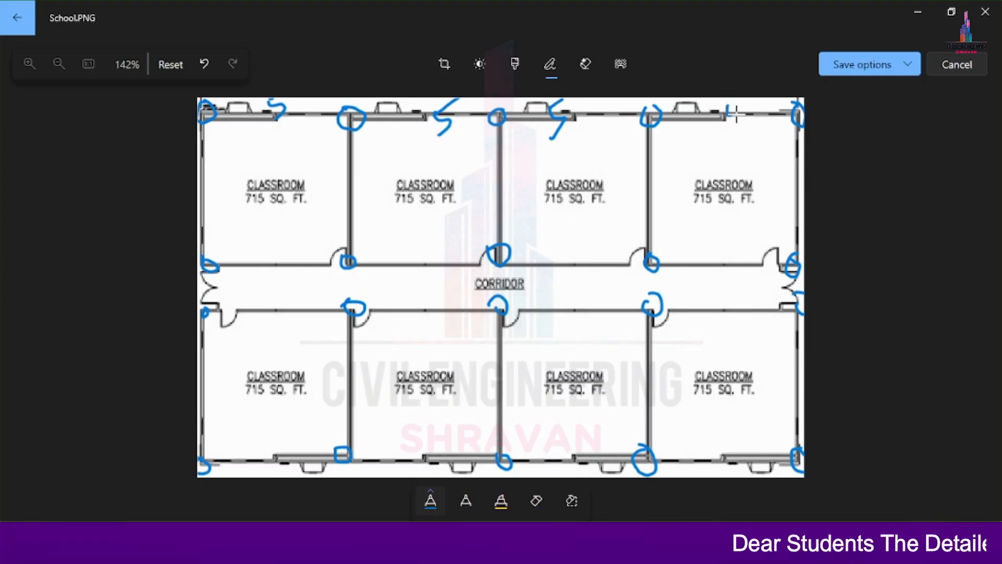
{"action": "left_click_drag", "start_coordinate": [728, 116], "coordinate": [737, 139]}
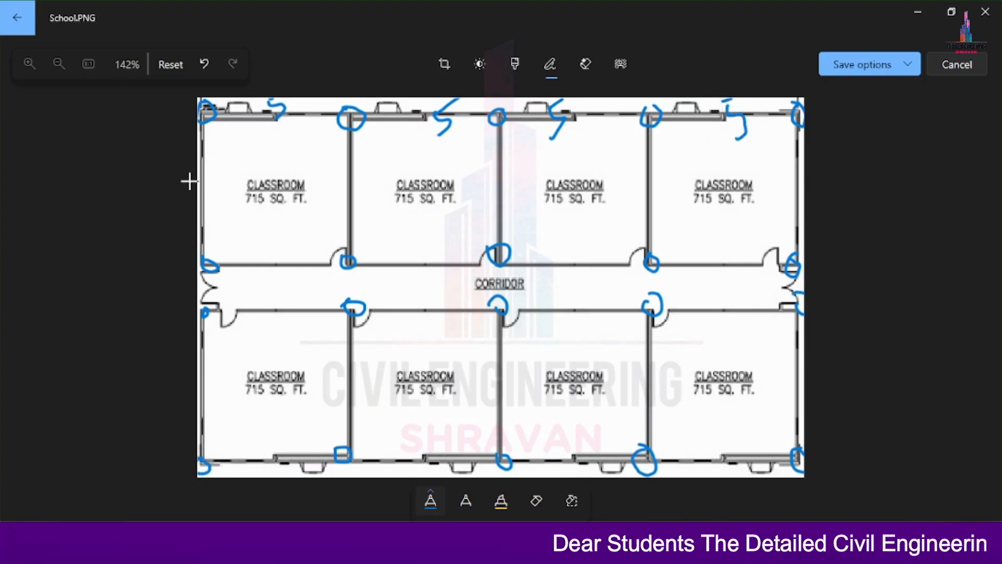
Step: Handwrite the depth 6 beside the first upper and lower classrooms and 3m in the corridor
{"action": "left_click_drag", "start_coordinate": [209, 169], "coordinate": [211, 194]}
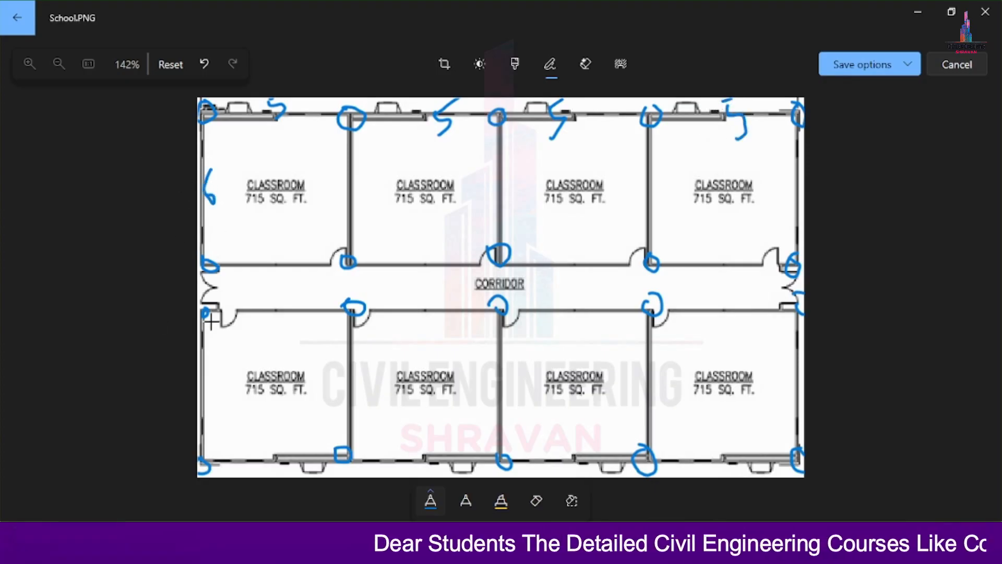
{"action": "left_click_drag", "start_coordinate": [199, 371], "coordinate": [200, 385]}
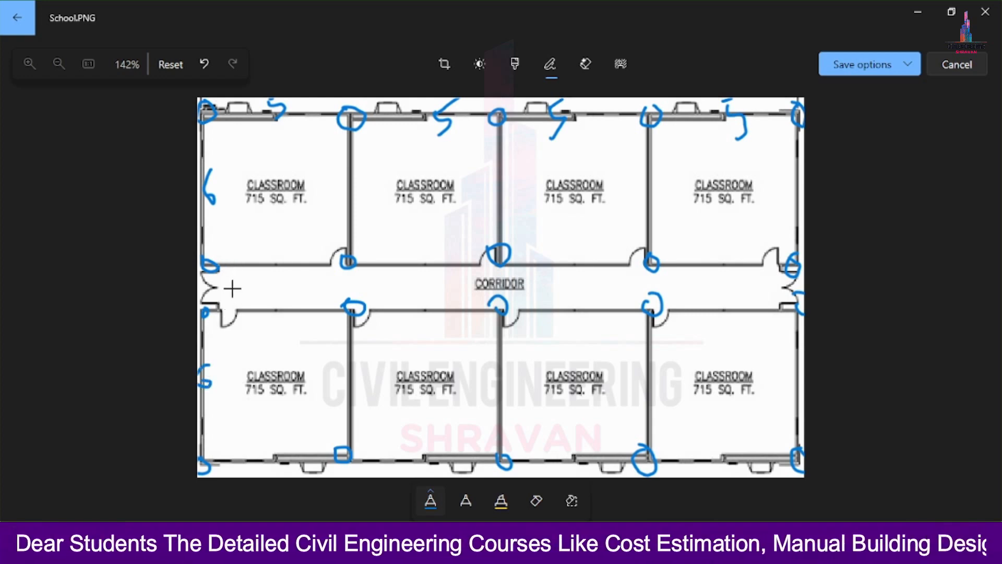
{"action": "mouse_move", "coordinate": [230, 282]}
{"action": "left_mouse_down"}
{"action": "mouse_move", "coordinate": [235, 302]}
{"action": "mouse_move", "coordinate": [259, 286]}
{"action": "mouse_move", "coordinate": [263, 300]}
{"action": "left_mouse_up"}
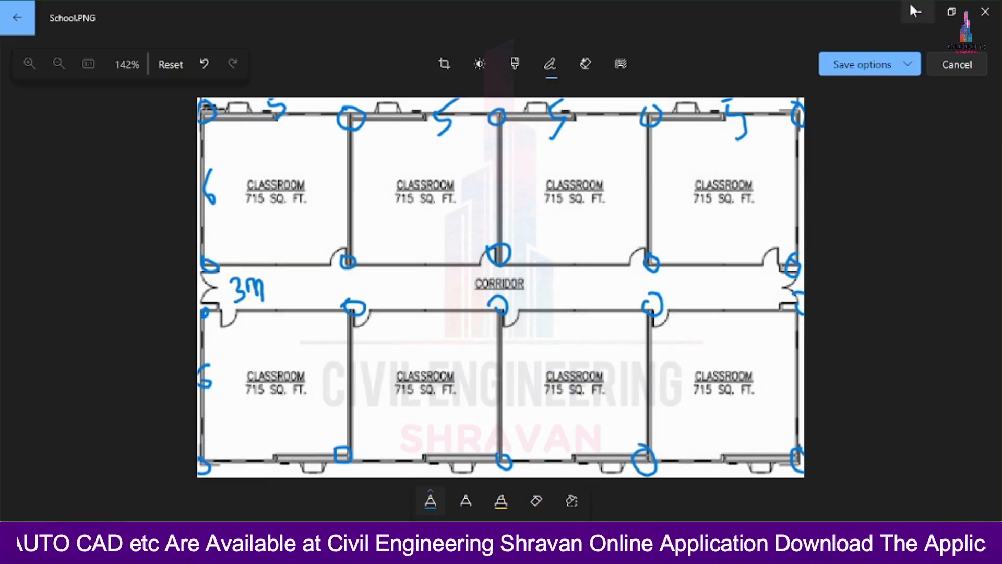
Step: Minimize the annotated plan, launch ETABS 18 from the desktop and bring its window to the front
{"action": "left_click", "coordinate": [916, 16]}
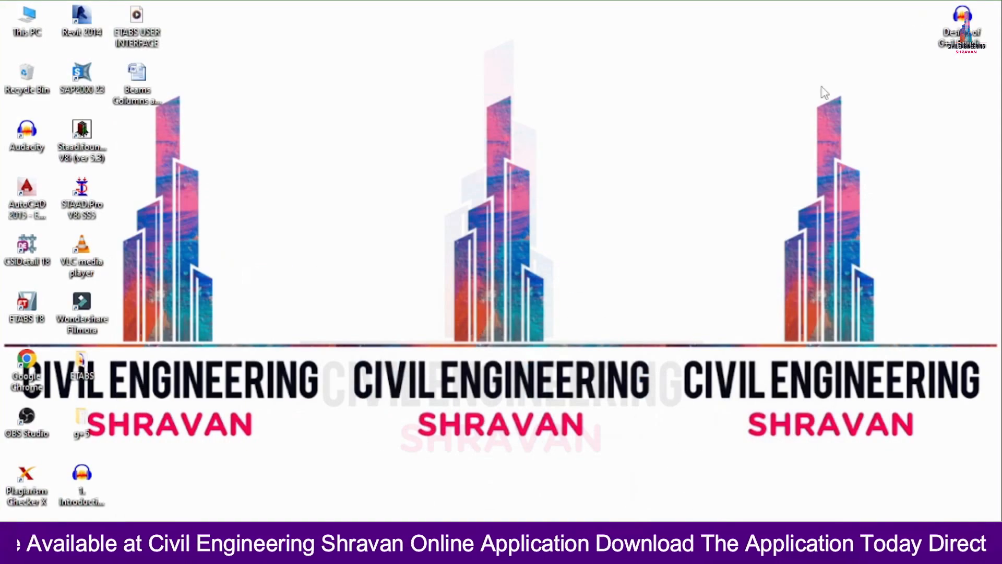
{"action": "double_click", "coordinate": [25, 305]}
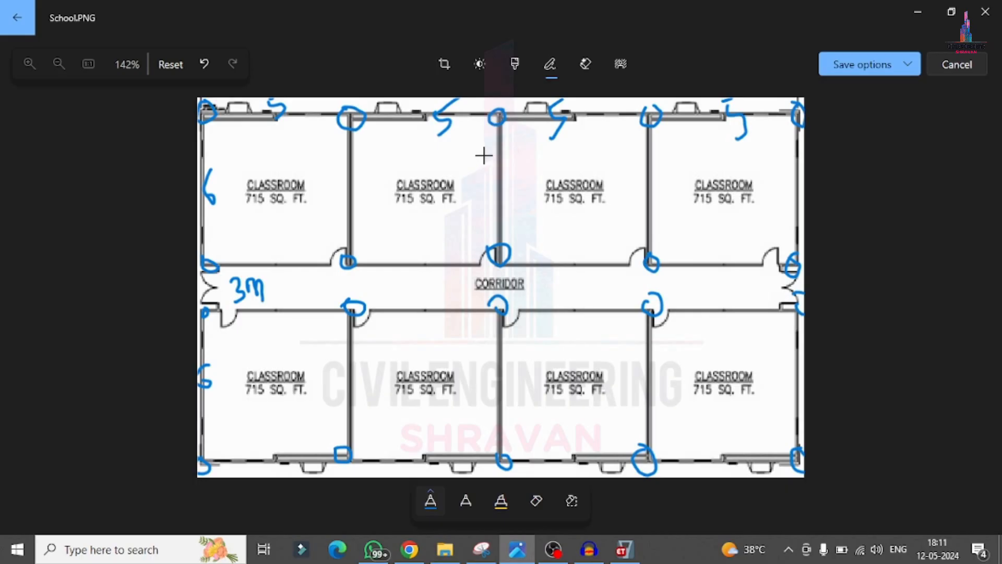
{"action": "left_click", "coordinate": [624, 549]}
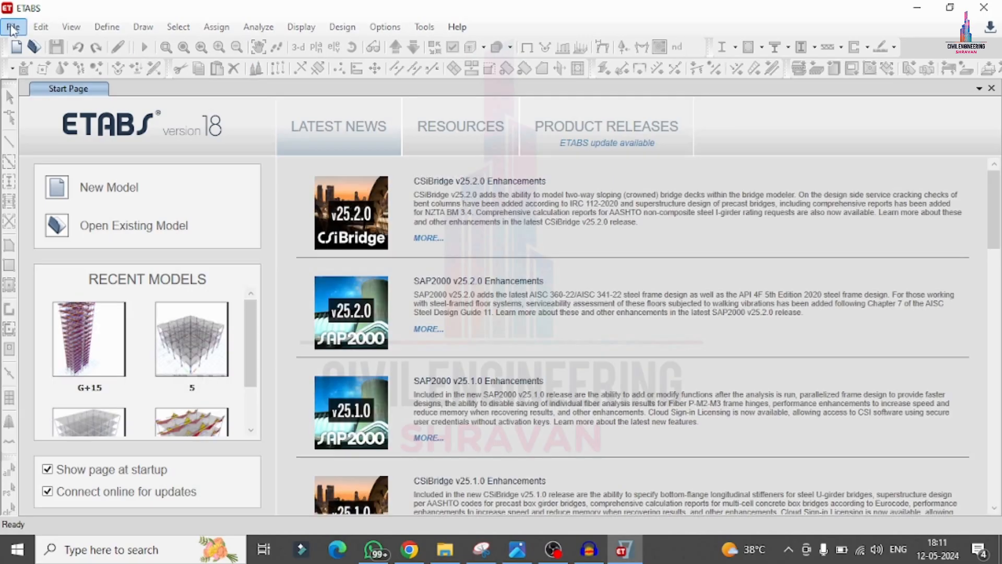
Step: Create a new model with built-in settings: Metric SI units, Indian steel sections, IS 800:2007 and IS 456:2000
{"action": "left_click", "coordinate": [13, 28]}
{"action": "left_click", "coordinate": [23, 46]}
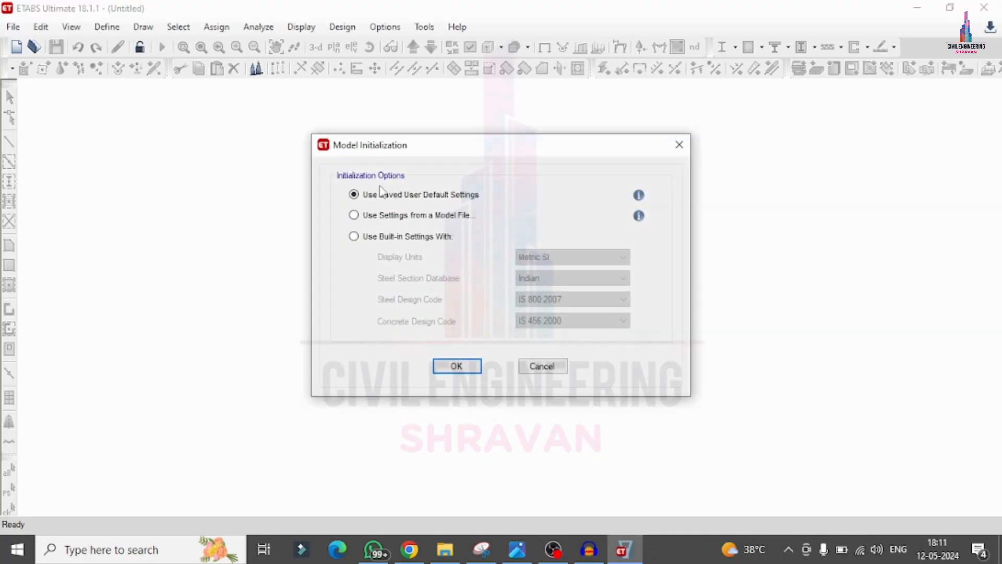
{"action": "left_click", "coordinate": [373, 237]}
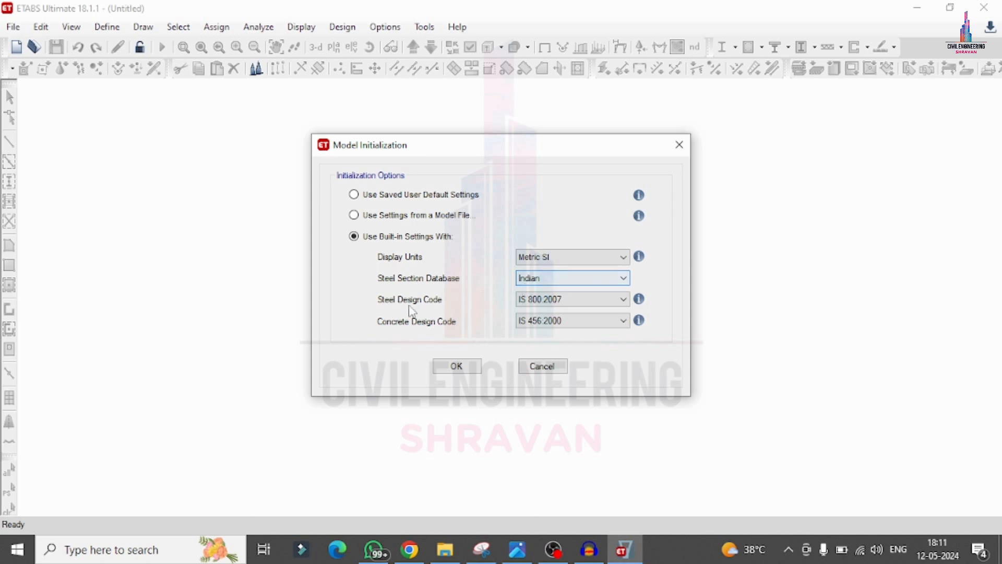
{"action": "left_click", "coordinate": [471, 368]}
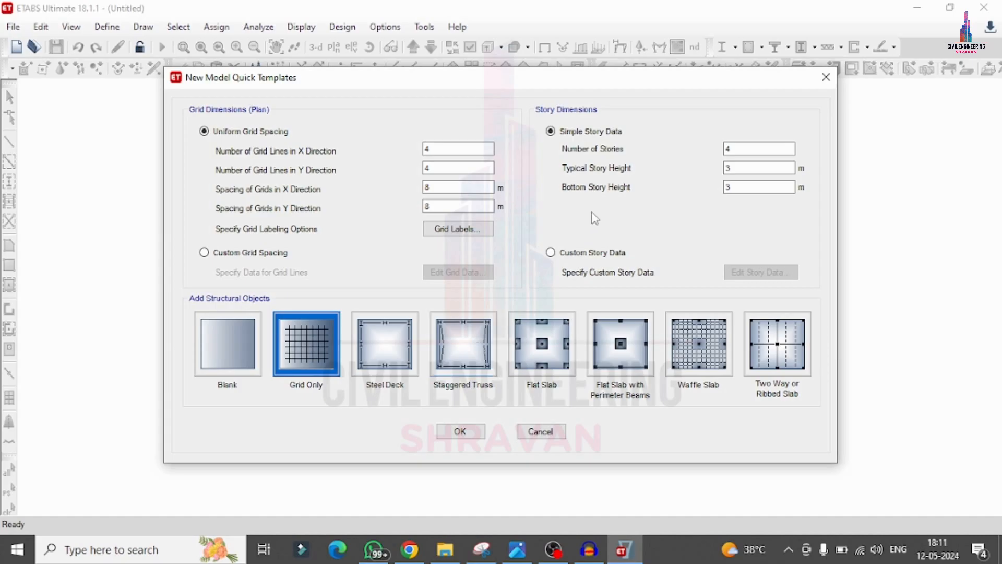
Step: Set 5 grid lines in X and 4 in Y, spaced 5 m in X and 6 m in Y
{"action": "left_click", "coordinate": [450, 148]}
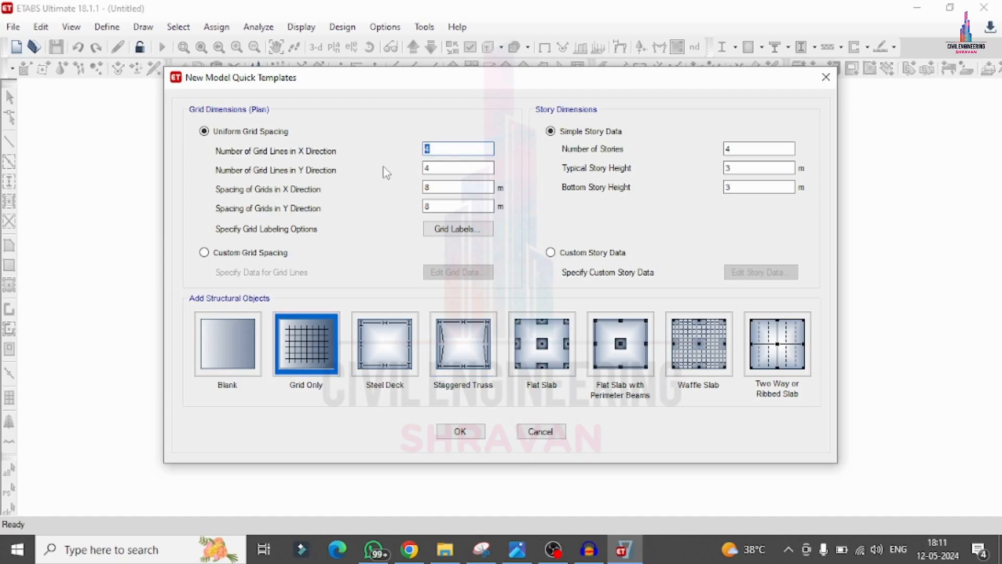
{"action": "left_click", "coordinate": [447, 167]}
{"action": "left_click", "coordinate": [435, 187]}
{"action": "left_click", "coordinate": [430, 206]}
{"action": "type", "text": "6"}
Step: Switch to custom grid spacing, show the grid data as spacing, and set the spacing of Y grid 2 to 3 m
{"action": "left_click", "coordinate": [253, 252]}
{"action": "left_click", "coordinate": [455, 274]}
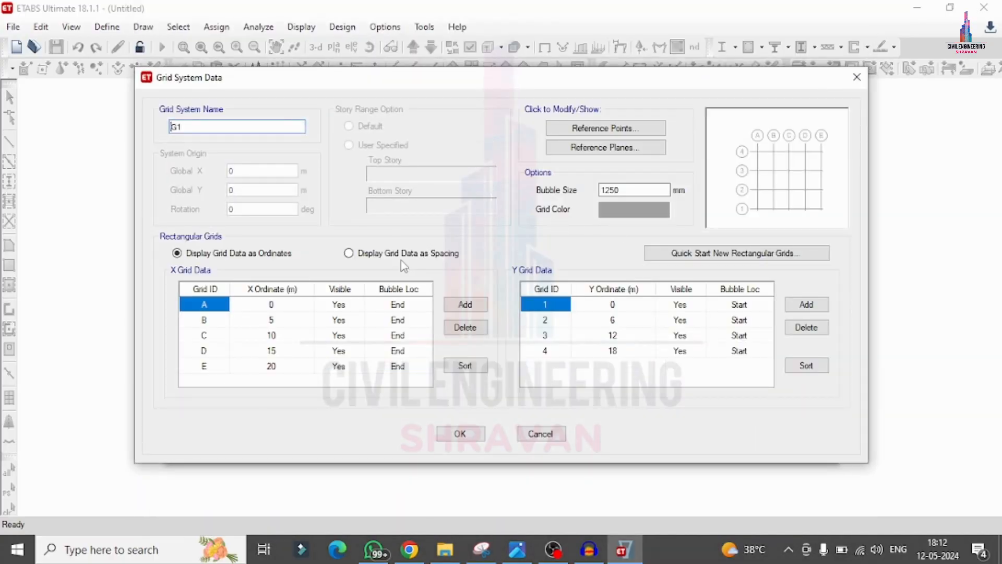
{"action": "left_click", "coordinate": [379, 255]}
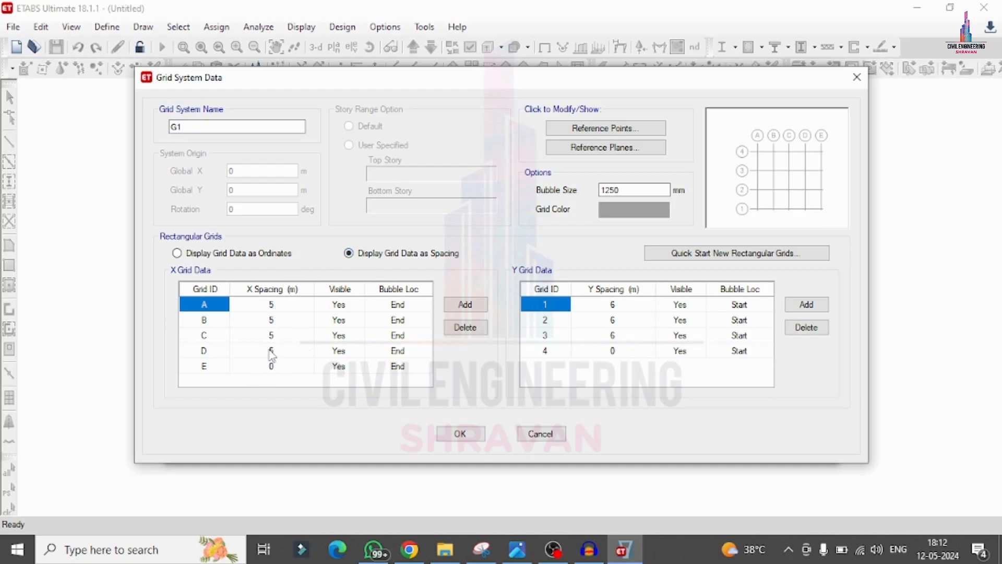
{"action": "left_click", "coordinate": [627, 321]}
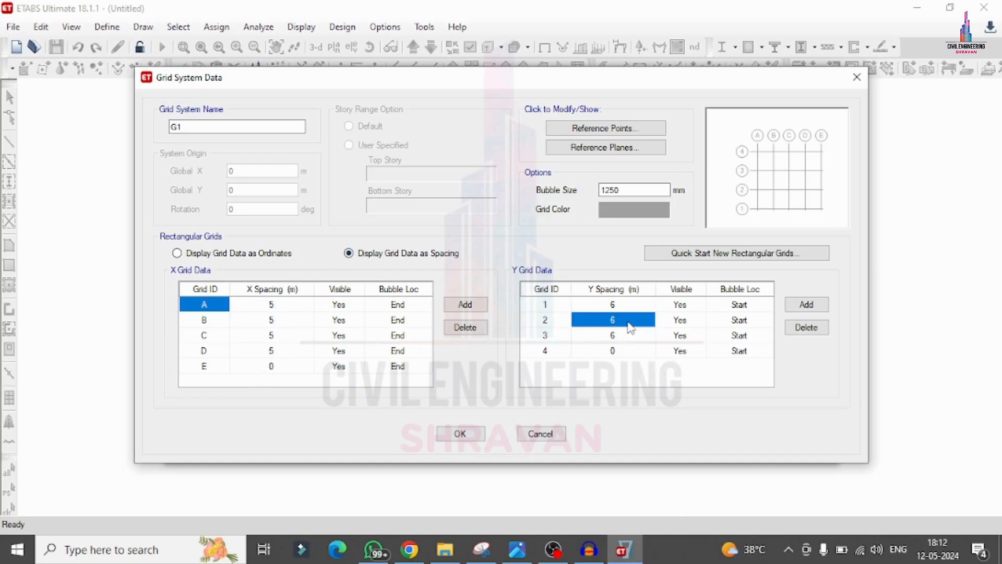
{"action": "left_click", "coordinate": [622, 320]}
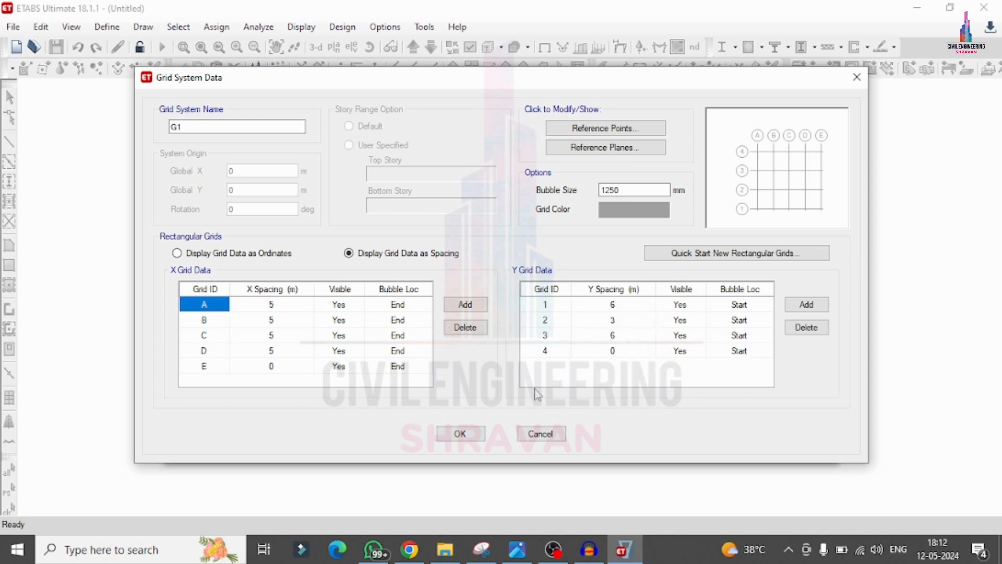
{"action": "left_click", "coordinate": [450, 435]}
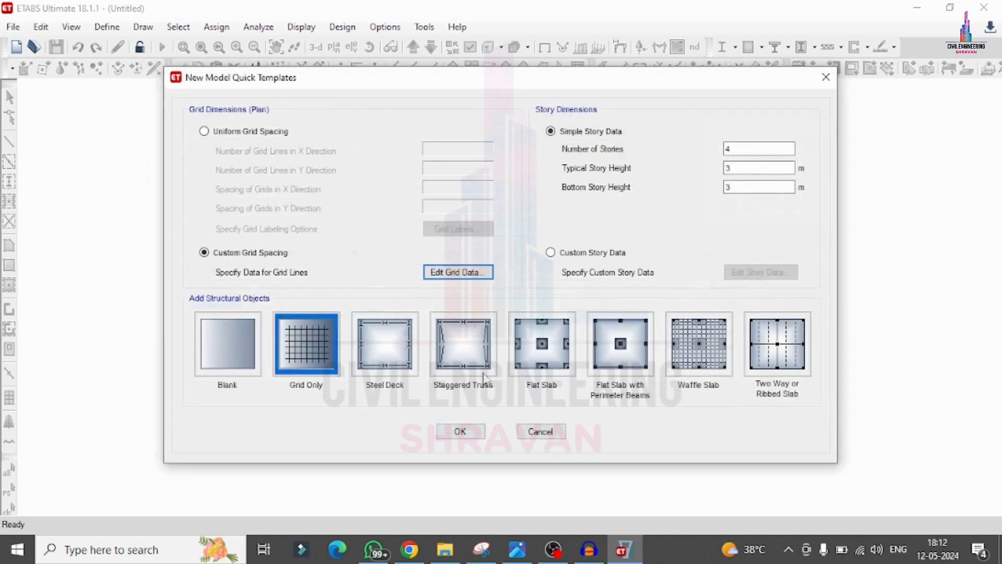
Step: Keep 4 stories with typical and bottom story heights of 3 m, and create the Grid Only model
{"action": "double_click", "coordinate": [754, 147]}
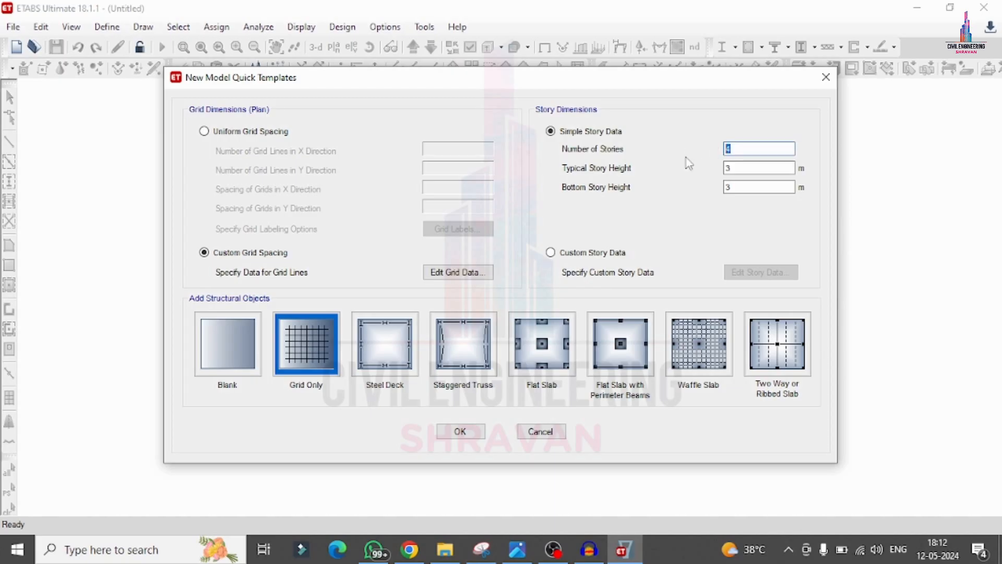
{"action": "double_click", "coordinate": [759, 167]}
{"action": "double_click", "coordinate": [750, 188]}
{"action": "left_click", "coordinate": [460, 431]}
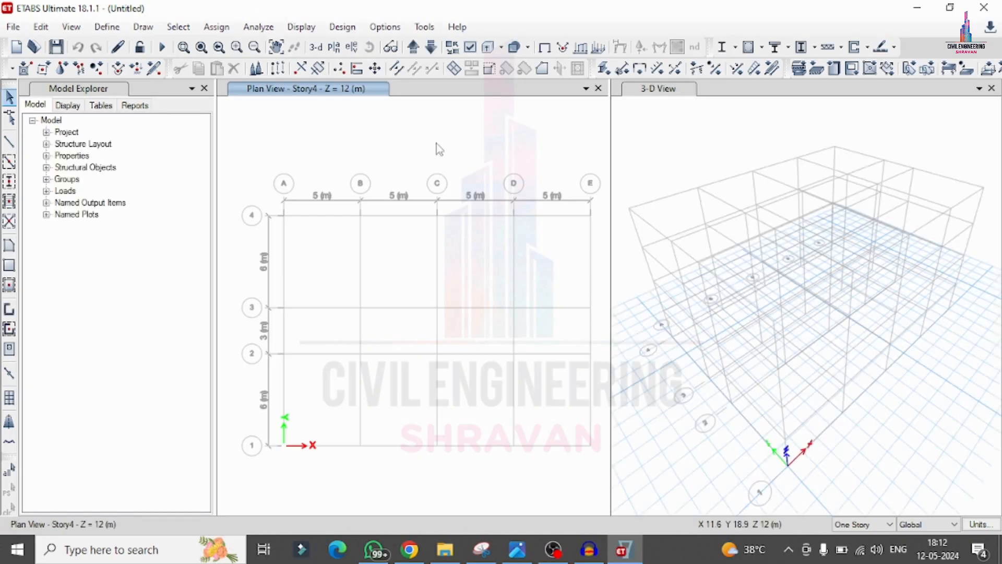
Step: Define a new concrete material with region India, the Indian standard and grade M25
{"action": "left_click", "coordinate": [107, 27]}
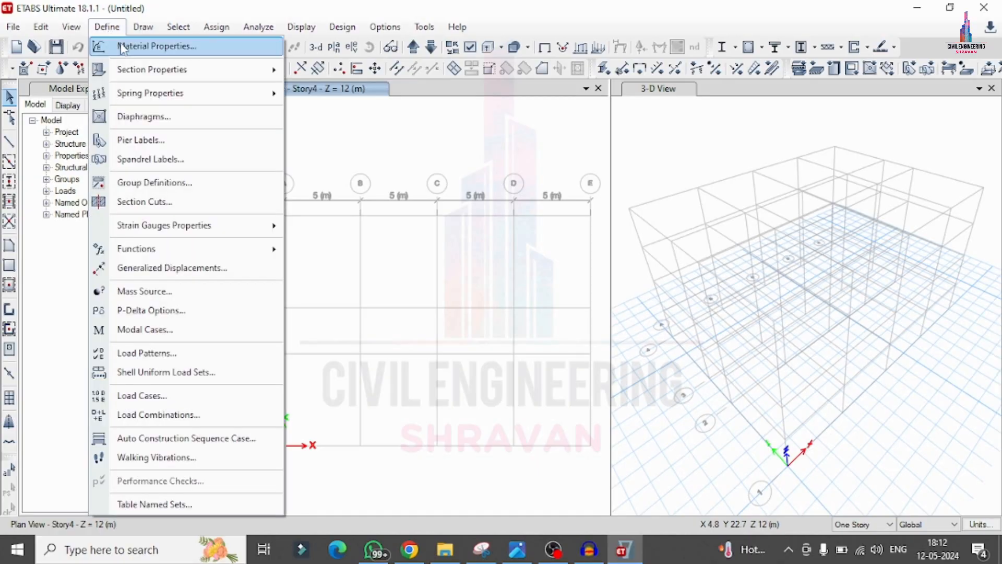
{"action": "left_click", "coordinate": [123, 47]}
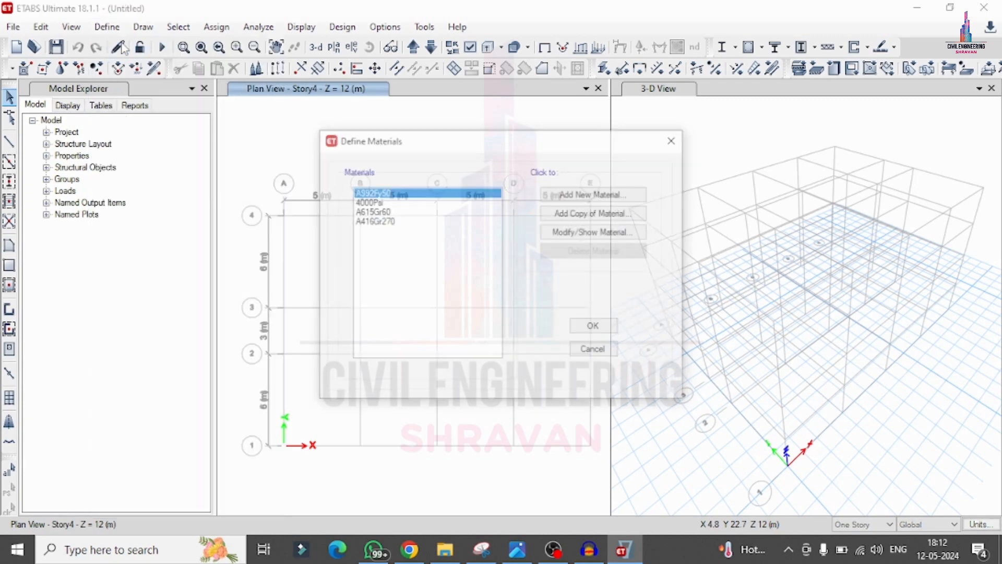
{"action": "left_click", "coordinate": [581, 197]}
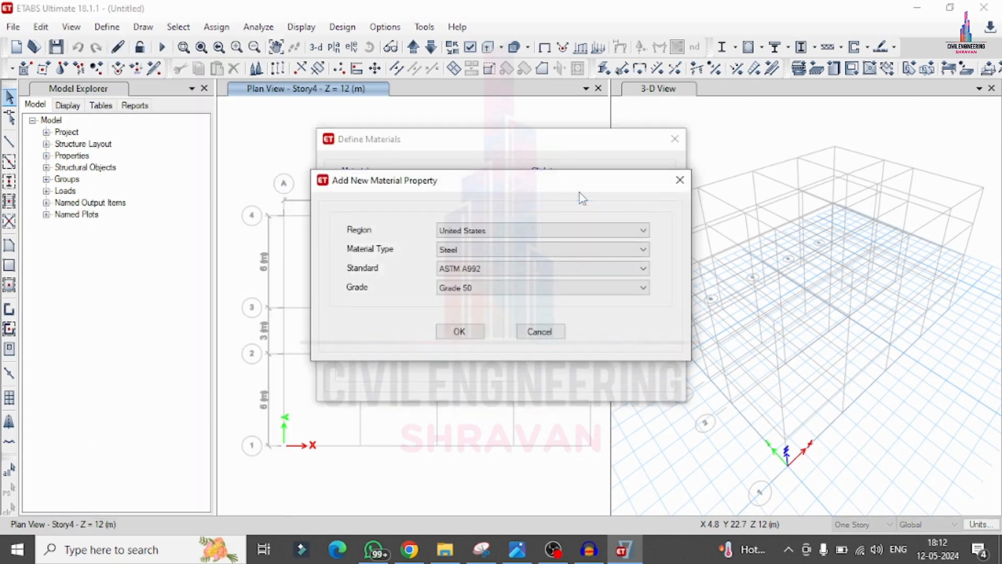
{"action": "left_click", "coordinate": [467, 230]}
{"action": "left_click", "coordinate": [466, 263]}
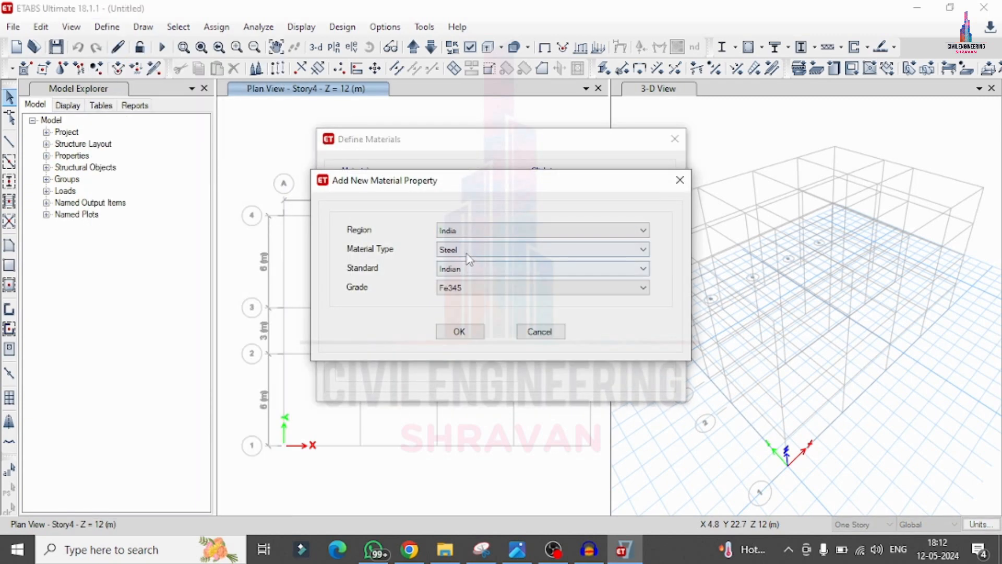
{"action": "left_click", "coordinate": [467, 250]}
{"action": "left_click", "coordinate": [473, 269]}
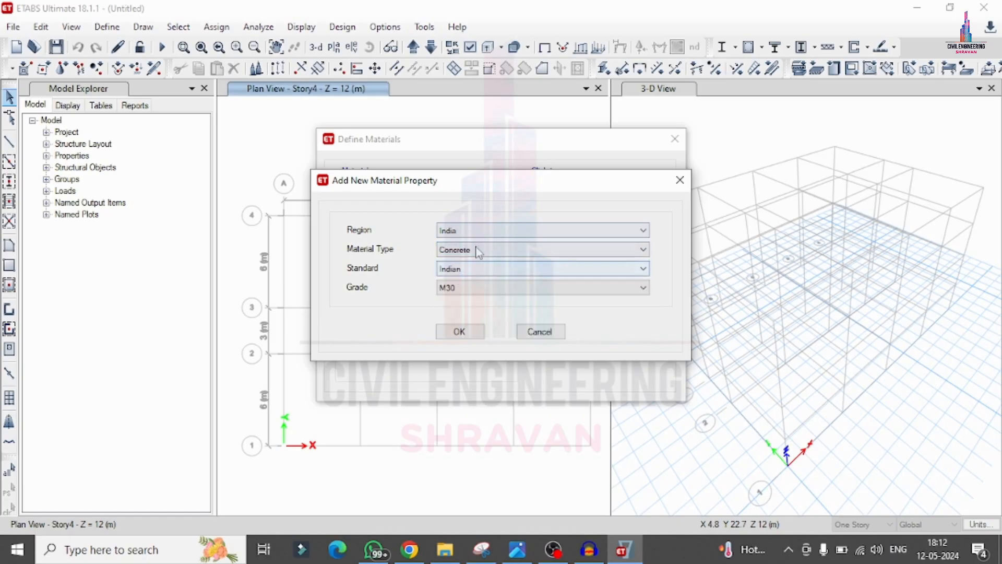
{"action": "left_click", "coordinate": [459, 288]}
{"action": "left_click", "coordinate": [456, 317]}
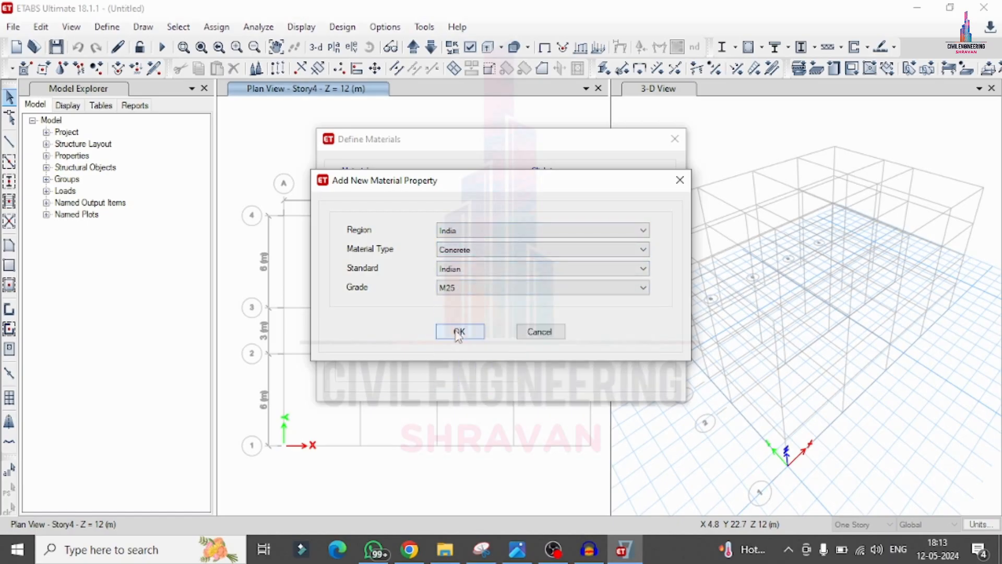
{"action": "left_click", "coordinate": [459, 332]}
{"action": "left_click", "coordinate": [456, 463]}
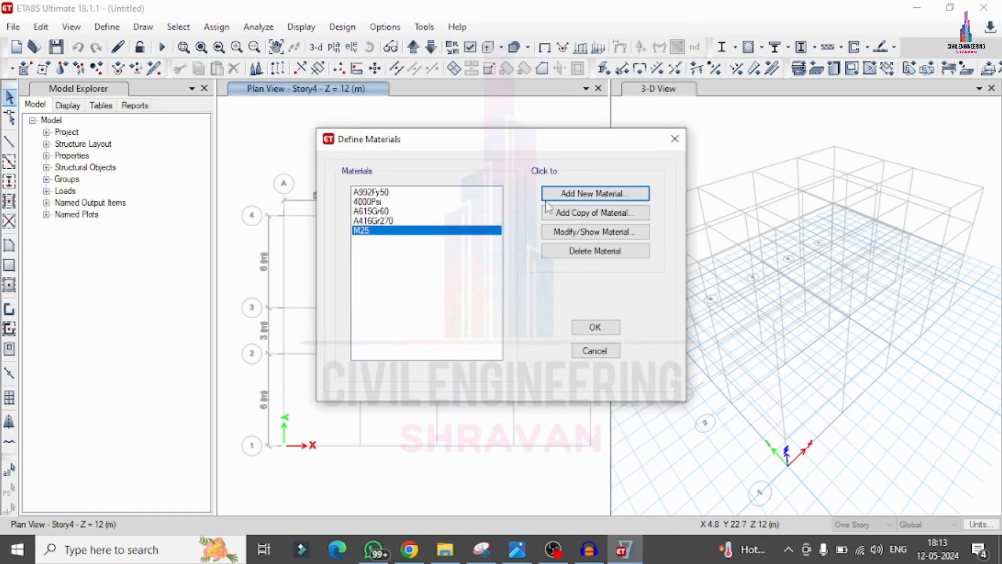
Step: Define a new rebar material with region India, the Indian standard and grade HYSD Grade 500
{"action": "left_click", "coordinate": [548, 196]}
{"action": "left_click", "coordinate": [455, 250]}
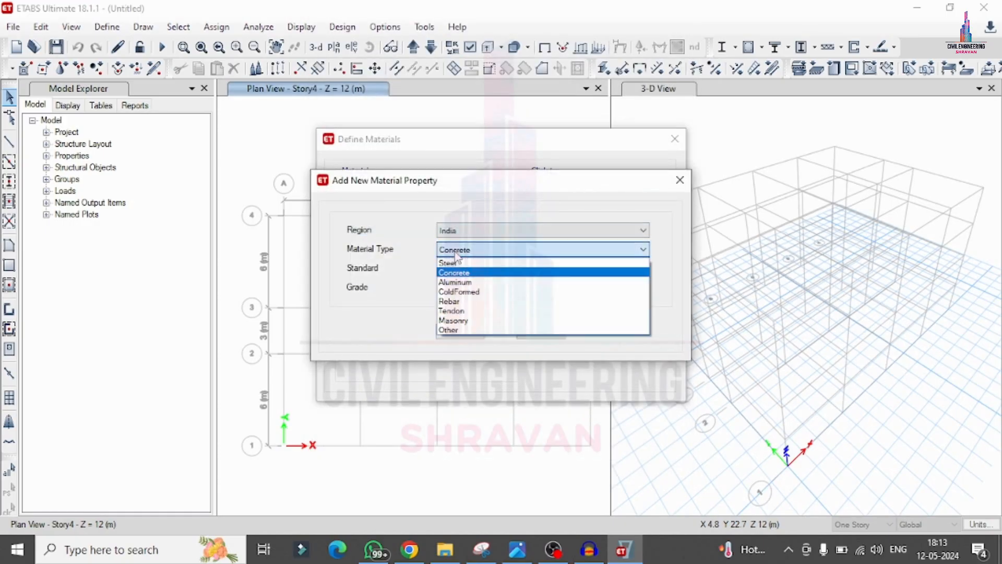
{"action": "left_click", "coordinate": [450, 301]}
{"action": "left_click", "coordinate": [455, 288]}
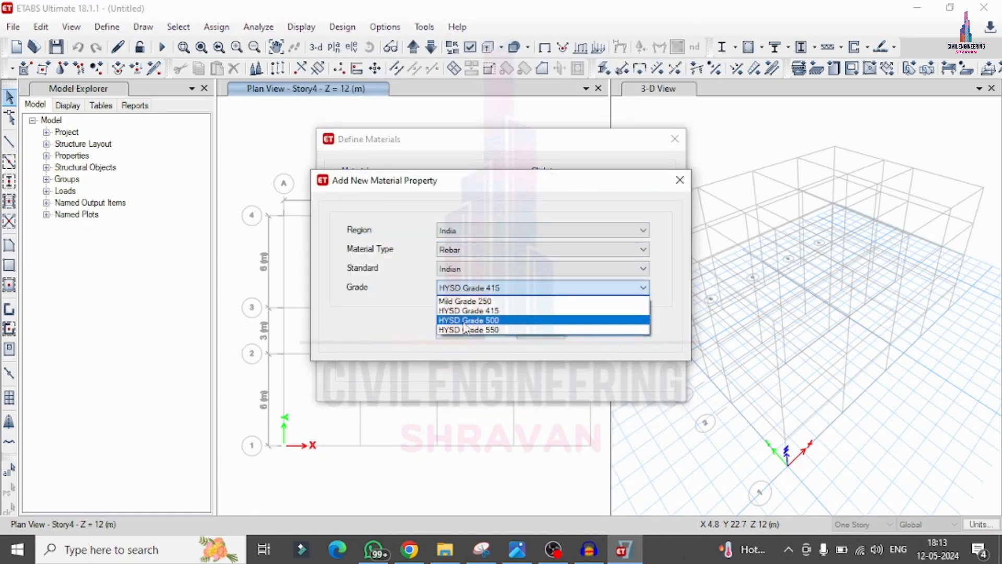
{"action": "left_click", "coordinate": [464, 322]}
{"action": "left_click", "coordinate": [459, 332]}
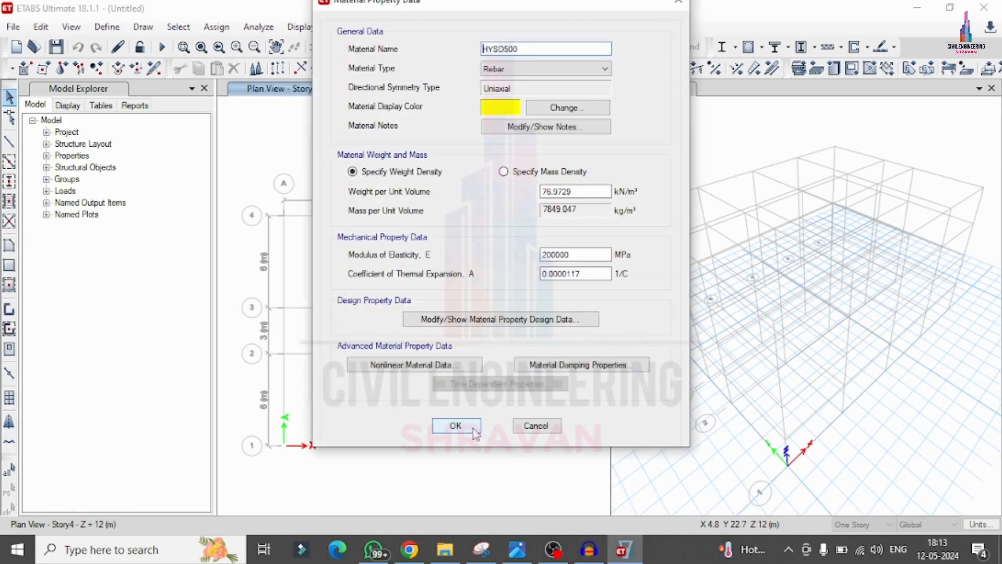
{"action": "left_click", "coordinate": [456, 426]}
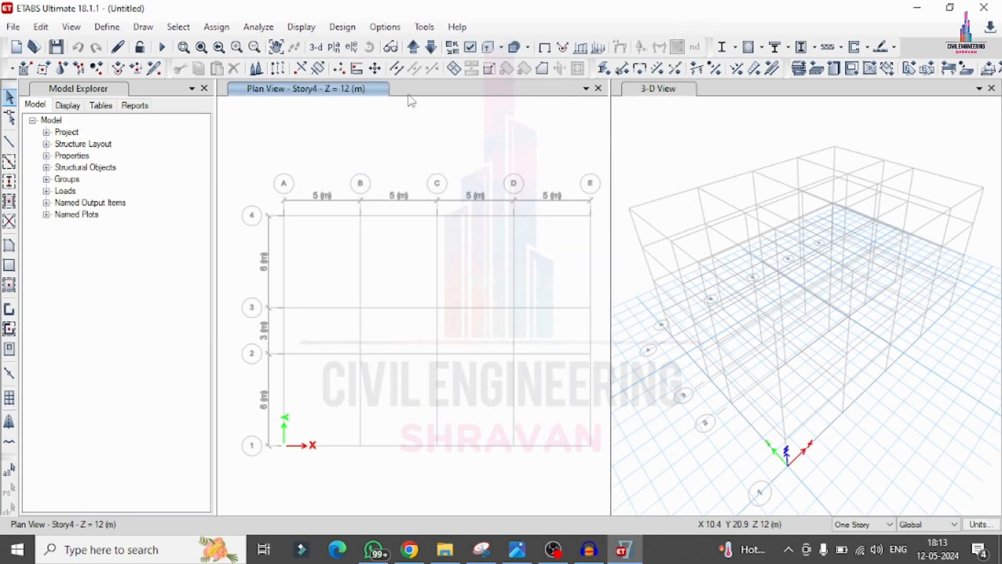
Step: Delete all the default frame section properties except ISLB600
{"action": "left_click", "coordinate": [107, 27]}
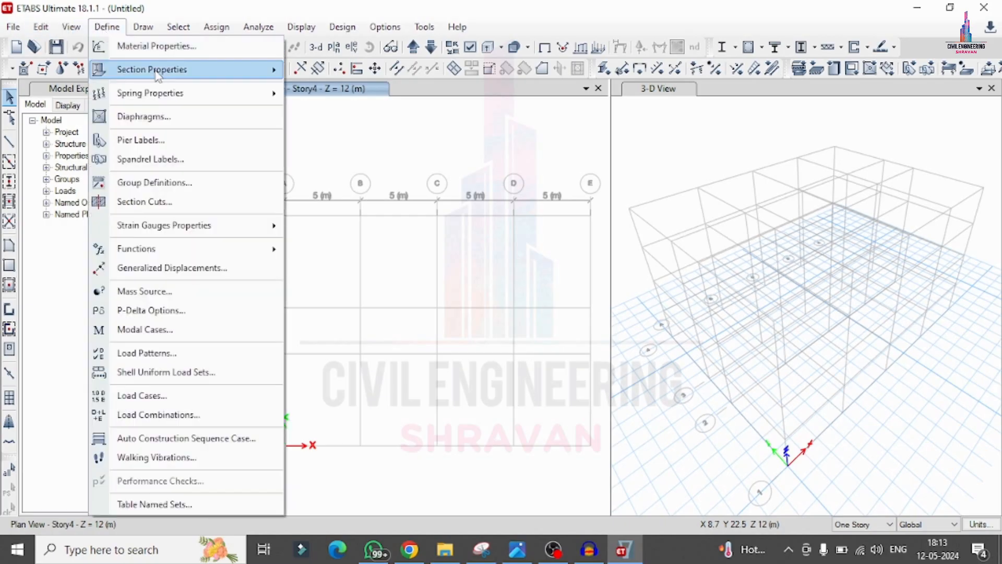
{"action": "mouse_move", "coordinate": [162, 77]}
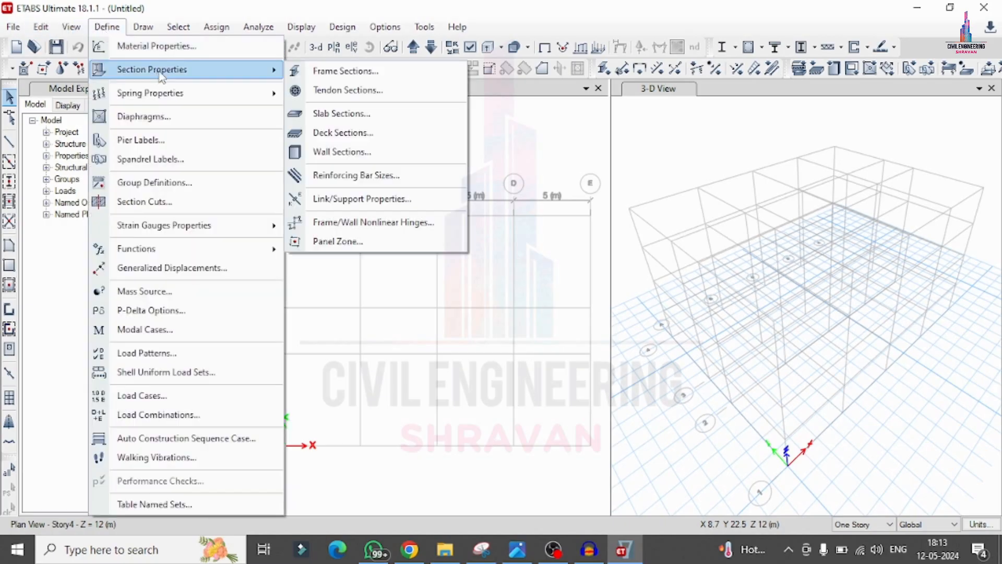
{"action": "left_click", "coordinate": [346, 71]}
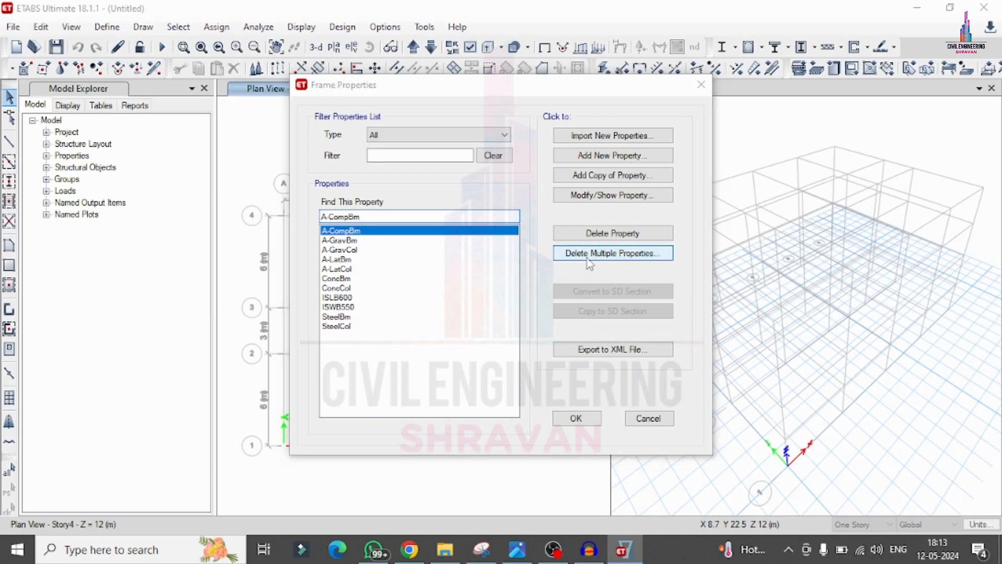
{"action": "left_click", "coordinate": [590, 255]}
{"action": "left_click_drag", "start_coordinate": [454, 209], "coordinate": [458, 417]}
{"action": "left_click", "coordinate": [496, 389]}
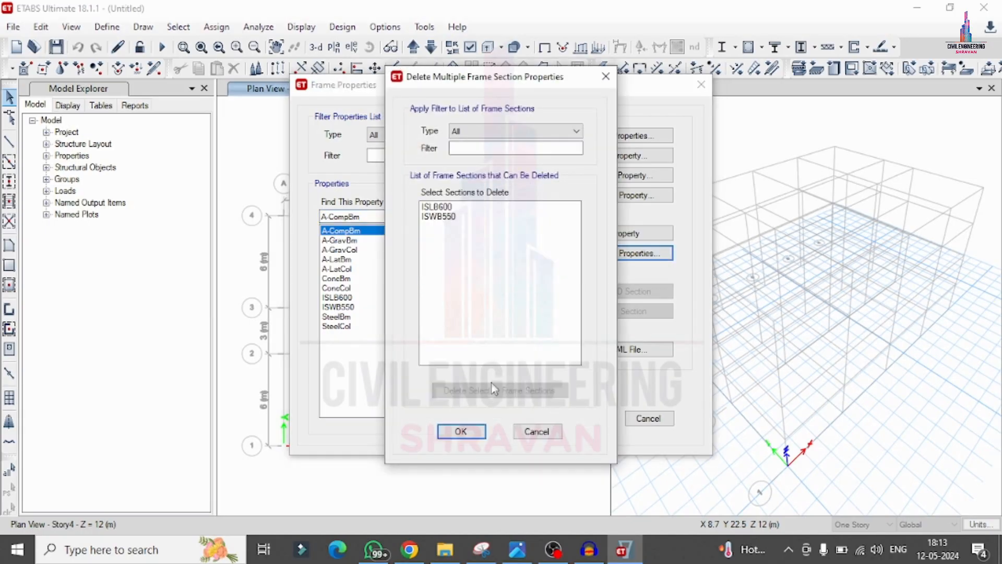
{"action": "left_click_drag", "start_coordinate": [459, 206], "coordinate": [461, 280]}
{"action": "left_click", "coordinate": [499, 390]}
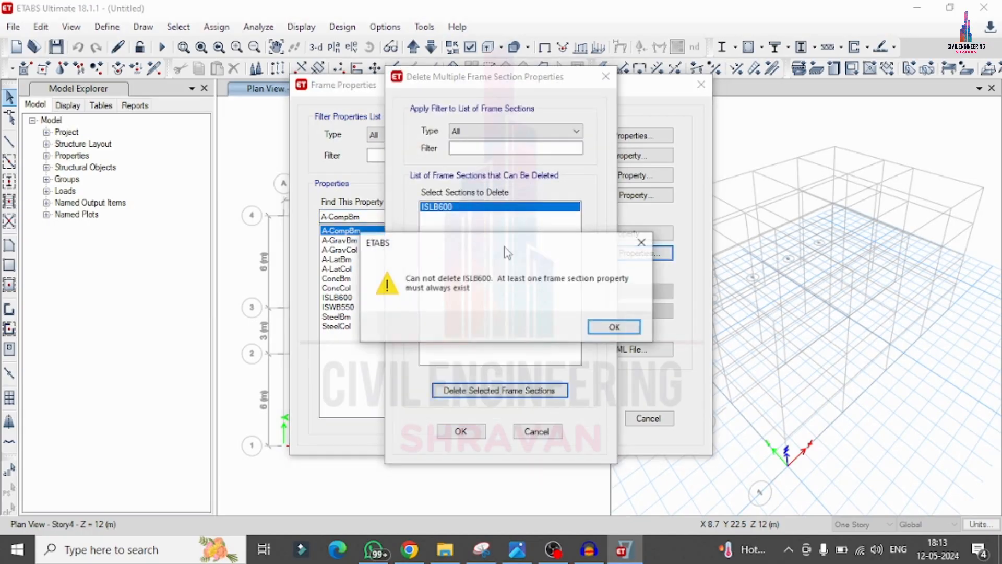
{"action": "left_click", "coordinate": [615, 327]}
{"action": "left_click", "coordinate": [460, 431]}
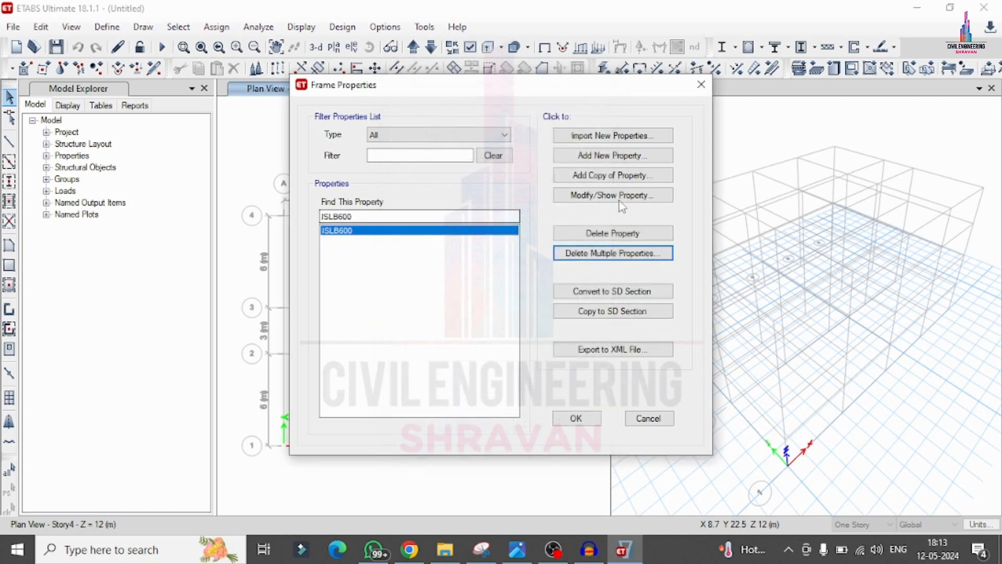
Step: Add a concrete rectangular frame section named c0.3x0.3 with material M25, depth 300 mm and width 300 mm
{"action": "left_click", "coordinate": [603, 156]}
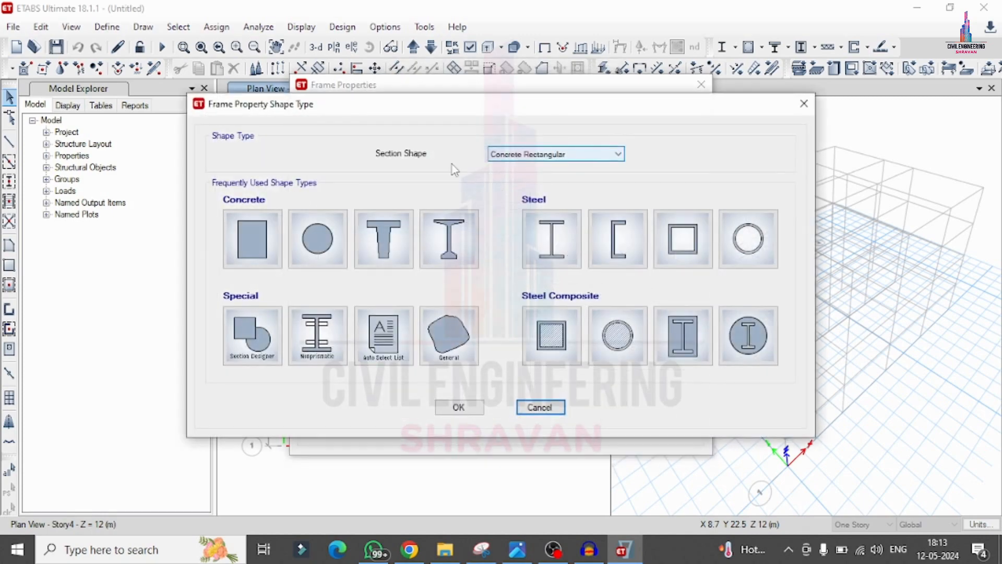
{"action": "left_click", "coordinate": [242, 249]}
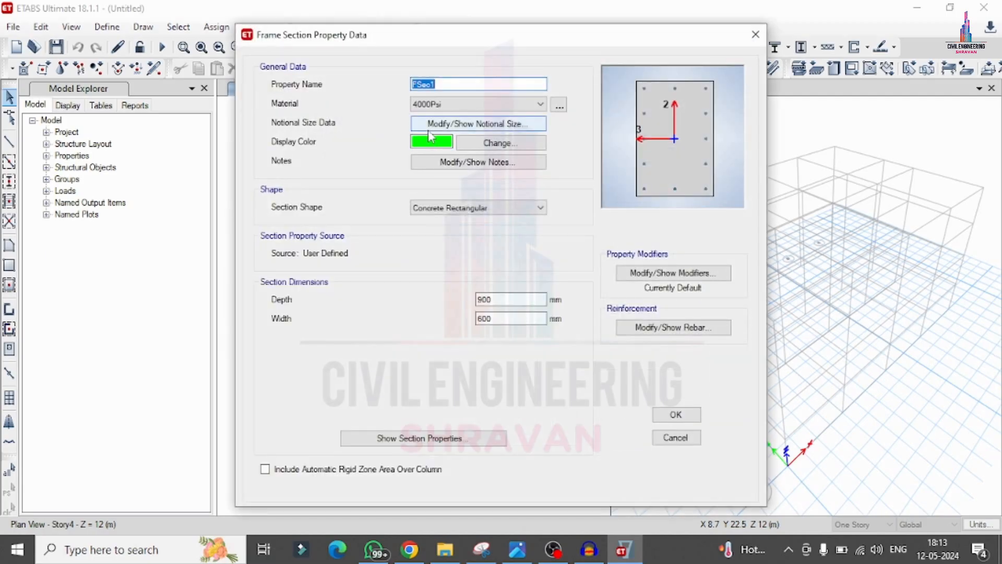
{"action": "type", "text": "c0.3x0.3"}
{"action": "left_click", "coordinate": [452, 104]}
{"action": "left_click", "coordinate": [431, 155]}
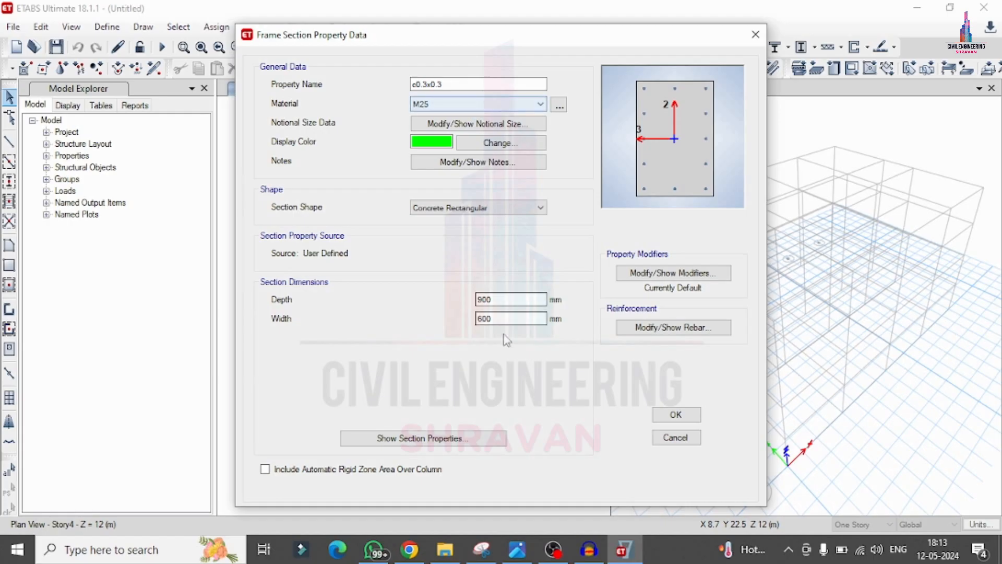
{"action": "double_click", "coordinate": [510, 298]}
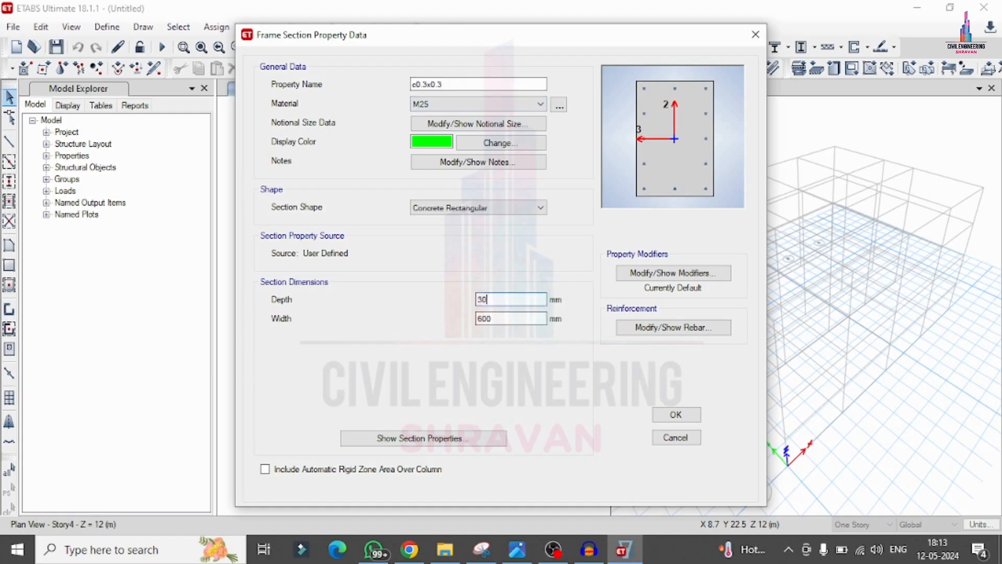
{"action": "double_click", "coordinate": [528, 319]}
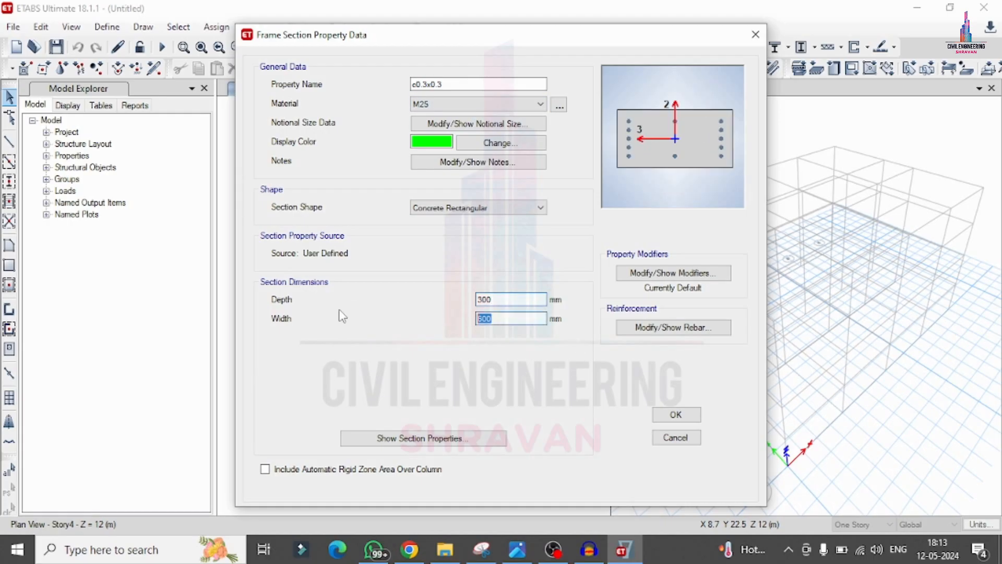
{"action": "type", "text": "300"}
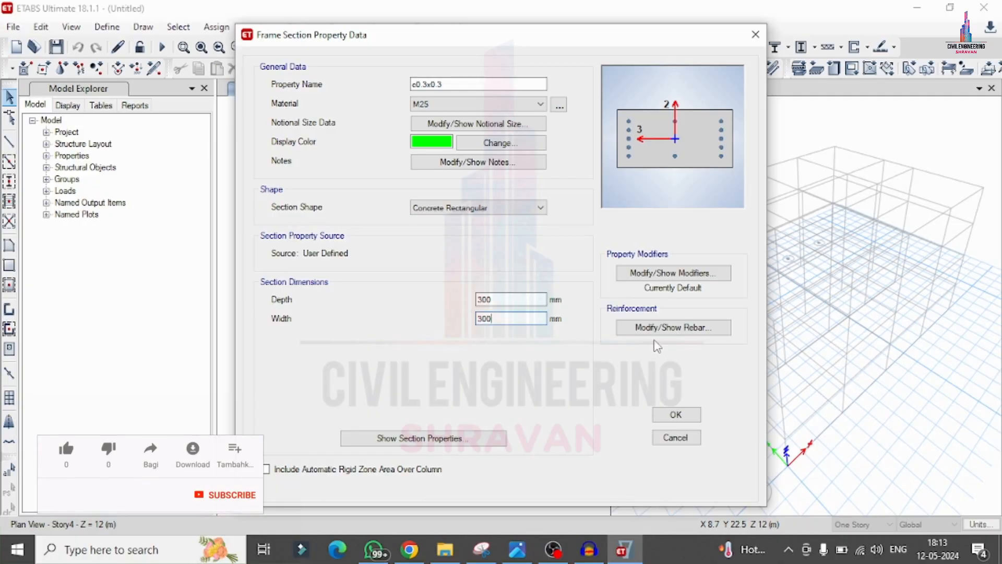
Step: Set the column's longitudinal and tie rebar material to HYSD500, with 4 longitudinal bars along both the 3-dir and 2-dir faces
{"action": "left_click", "coordinate": [673, 328]}
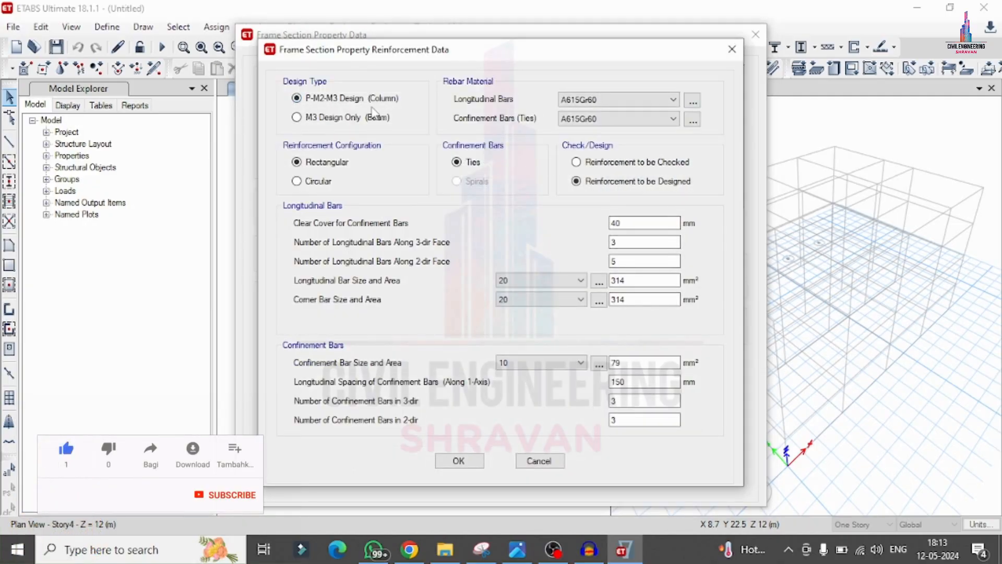
{"action": "left_click", "coordinate": [574, 100]}
{"action": "left_click", "coordinate": [579, 122]}
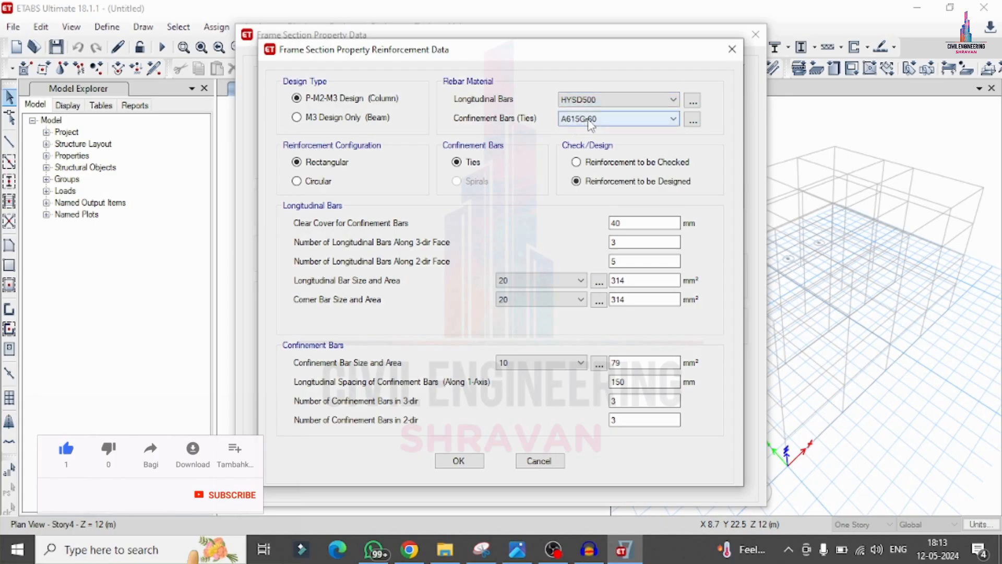
{"action": "left_click", "coordinate": [584, 118]}
{"action": "left_click", "coordinate": [578, 141]}
{"action": "double_click", "coordinate": [644, 261]}
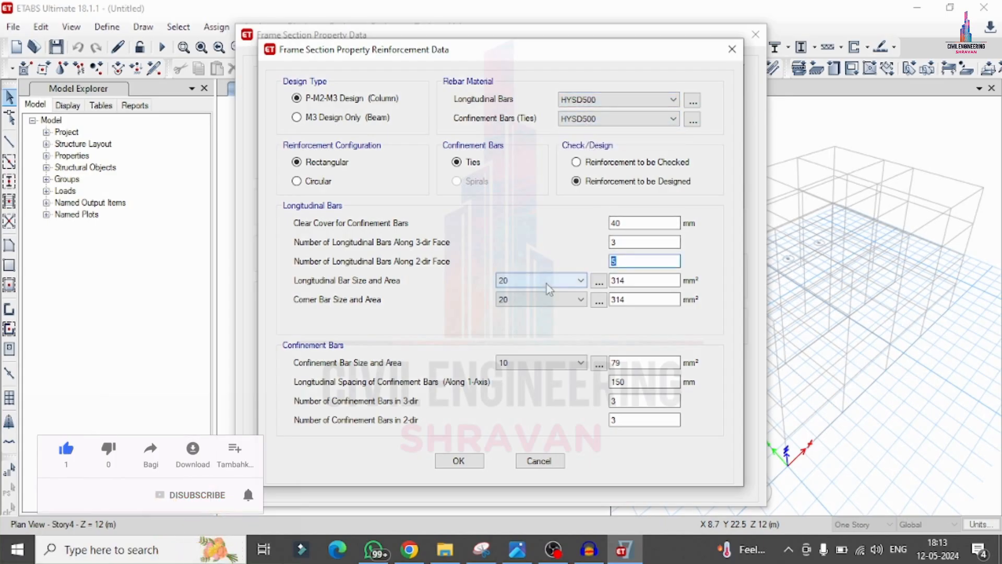
{"action": "double_click", "coordinate": [615, 243]}
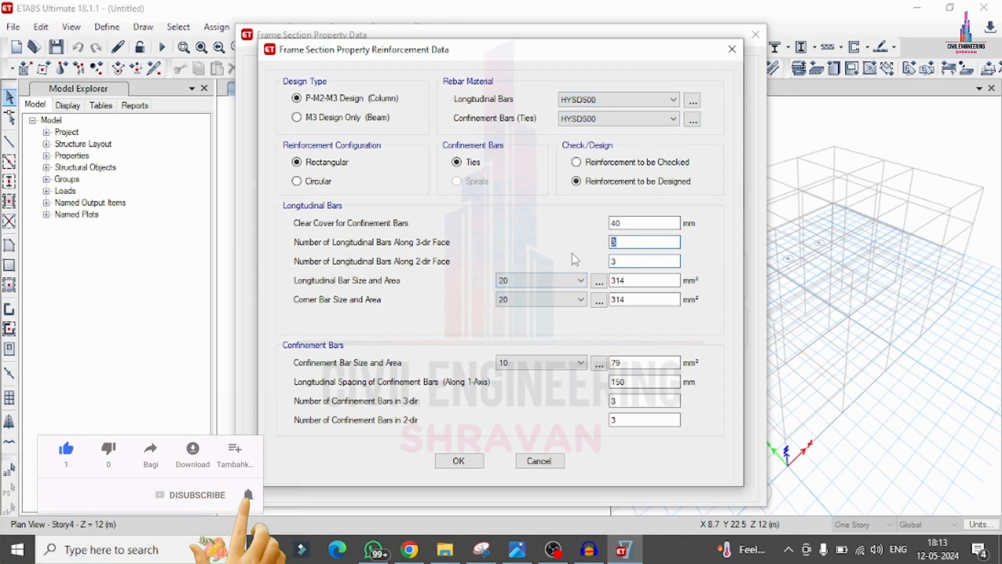
{"action": "type", "text": "4"}
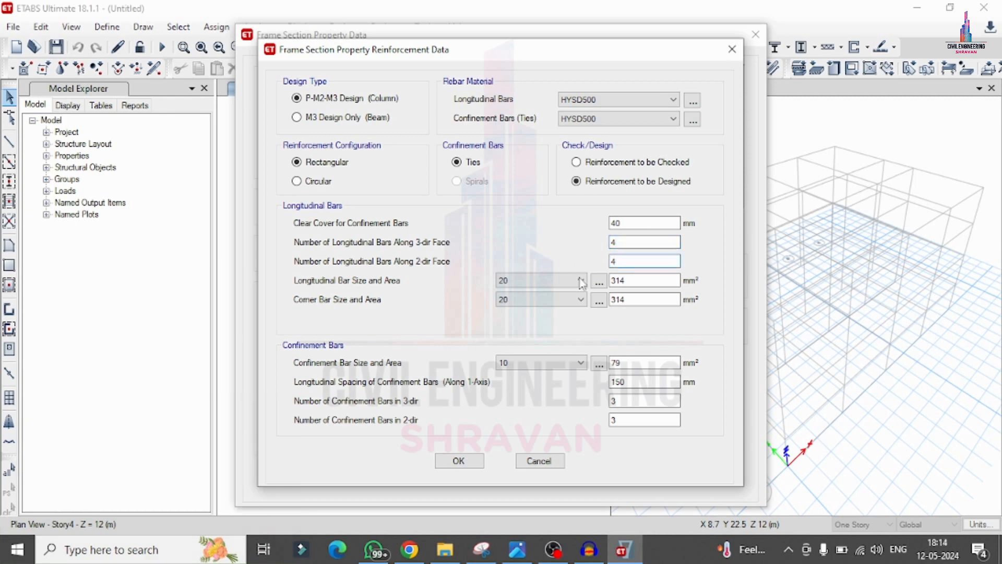
Step: Set the column's longitudinal and corner bar sizes to 16 and its confinement bar size to 8
{"action": "left_click", "coordinate": [517, 281]}
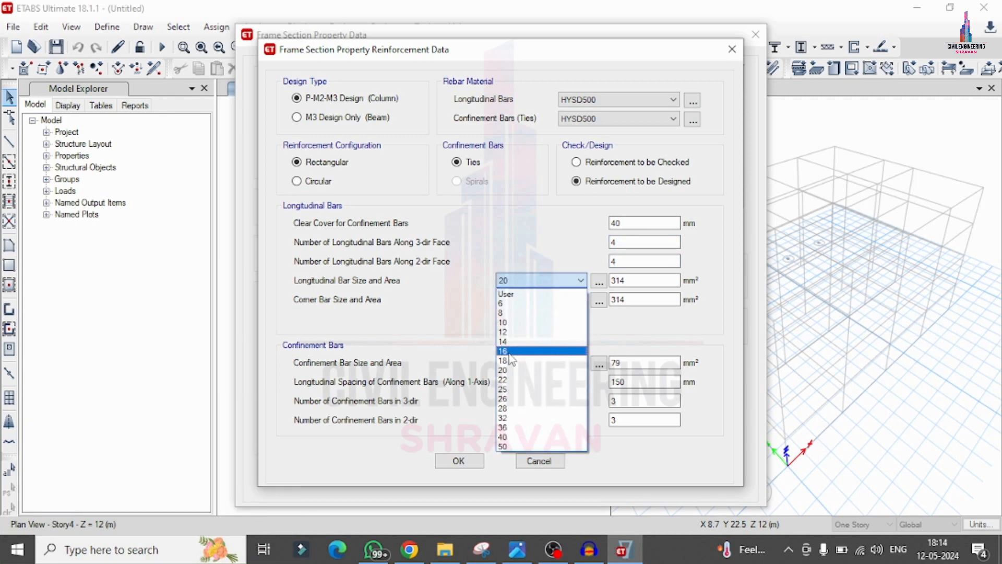
{"action": "left_click", "coordinate": [516, 351]}
{"action": "left_click", "coordinate": [516, 301]}
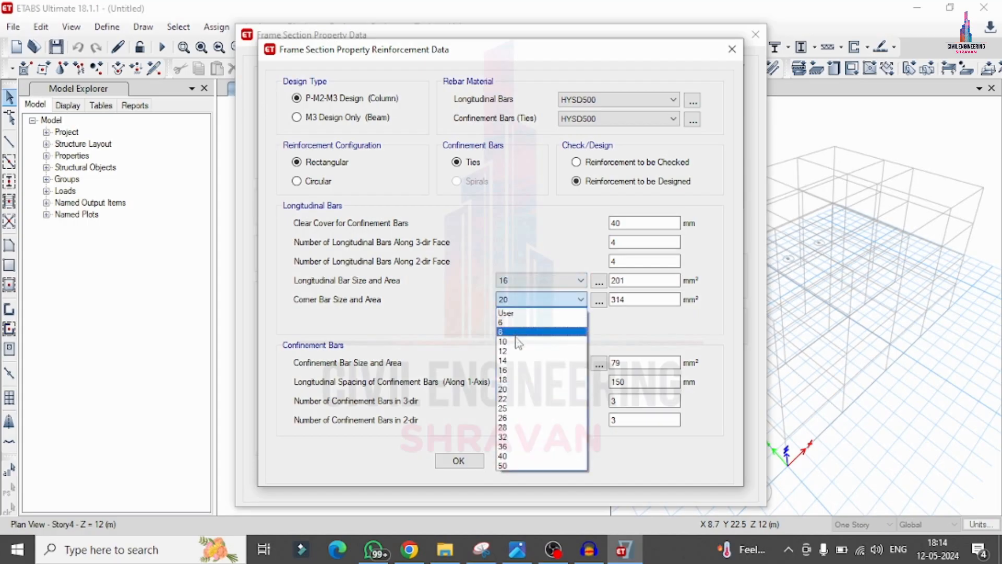
{"action": "left_click", "coordinate": [511, 370]}
{"action": "left_click", "coordinate": [514, 363]}
{"action": "left_click", "coordinate": [507, 395]}
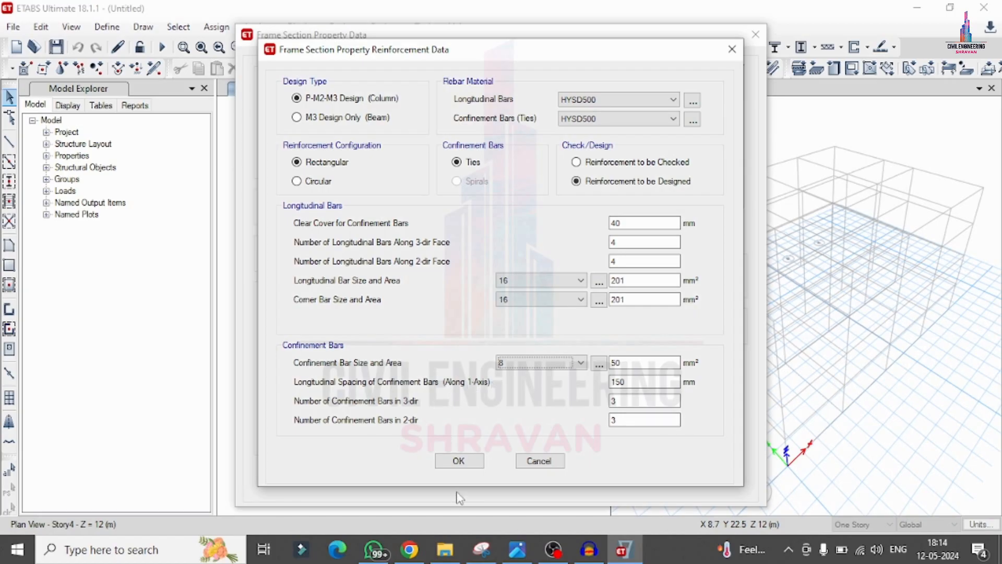
{"action": "left_click", "coordinate": [458, 460]}
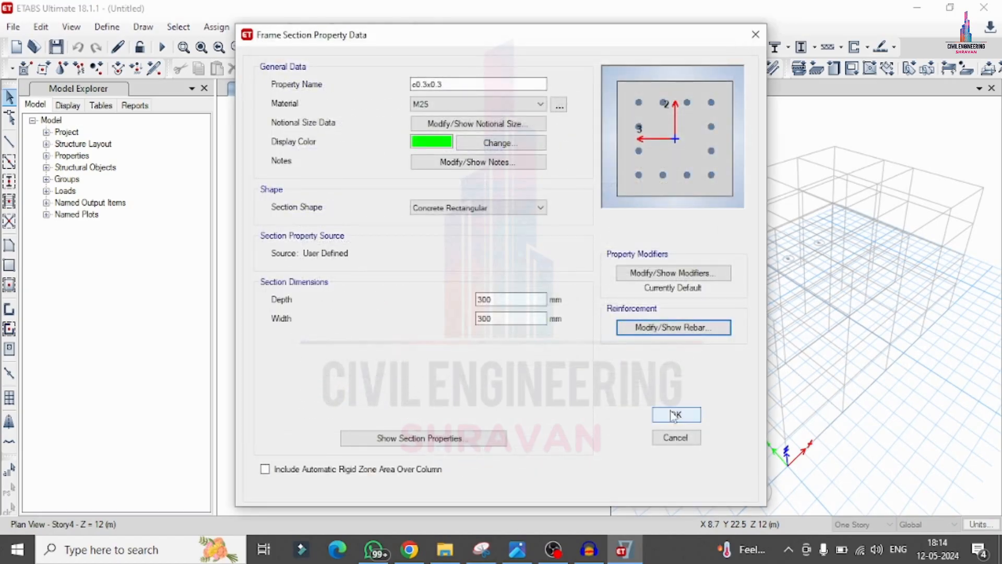
Step: Set the column's clear cover for confinement bars to 30 mm and save the c0.3x0.3 section
{"action": "left_click", "coordinate": [673, 327]}
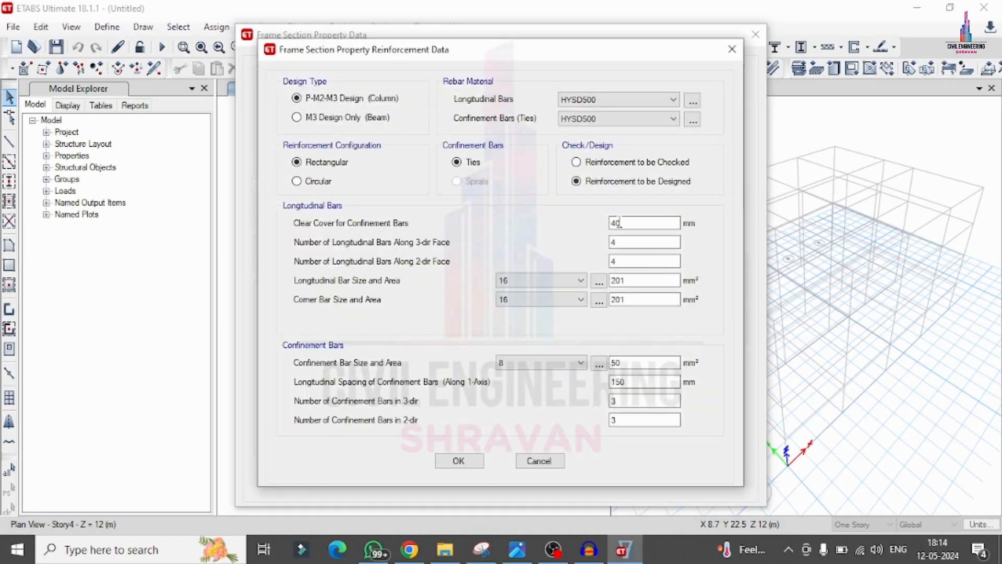
{"action": "double_click", "coordinate": [618, 223]}
{"action": "left_click", "coordinate": [458, 461]}
{"action": "left_click", "coordinate": [677, 413]}
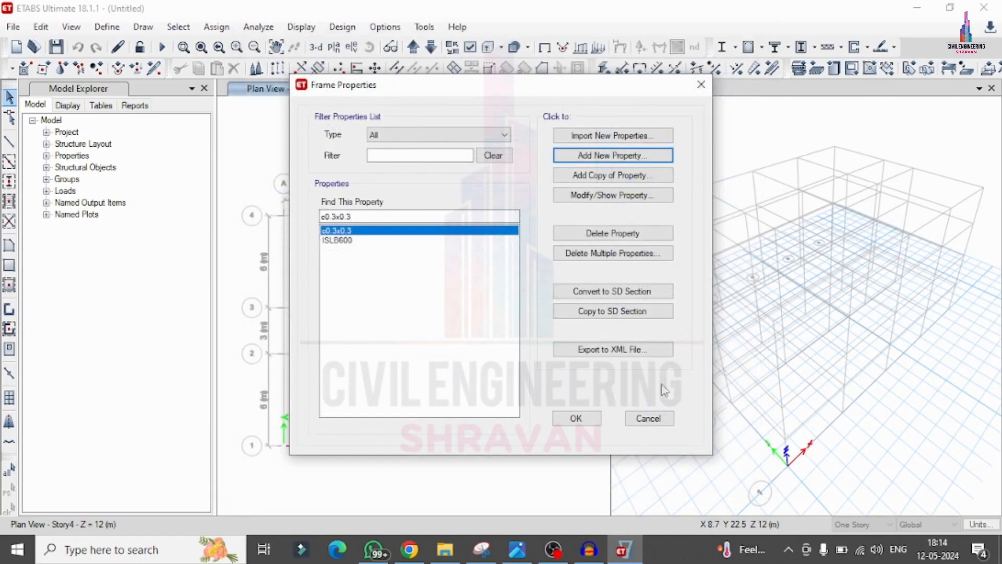
Step: Delete the remaining default frame section ISLB600
{"action": "left_click", "coordinate": [348, 238]}
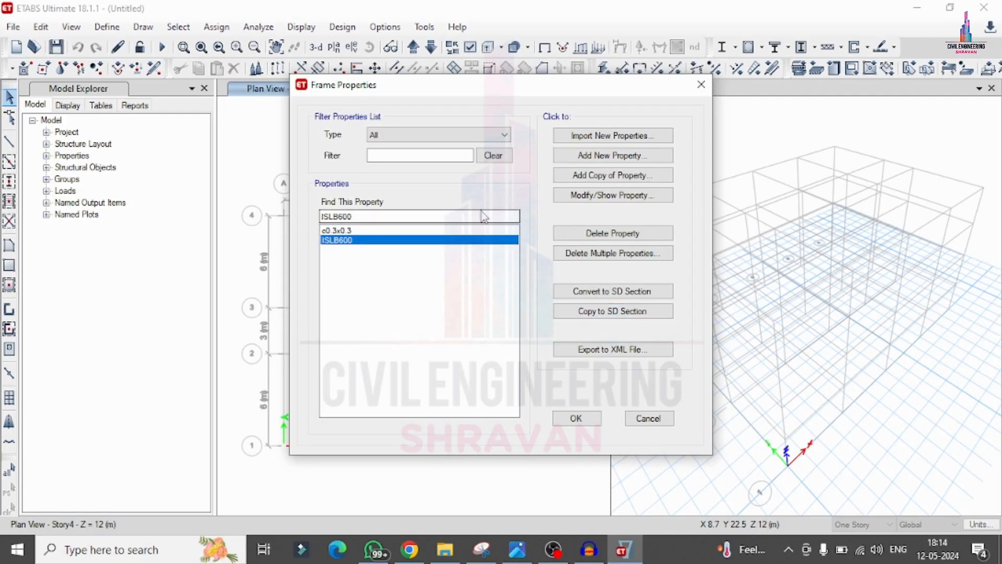
{"action": "left_click", "coordinate": [590, 236]}
{"action": "left_click", "coordinate": [549, 327]}
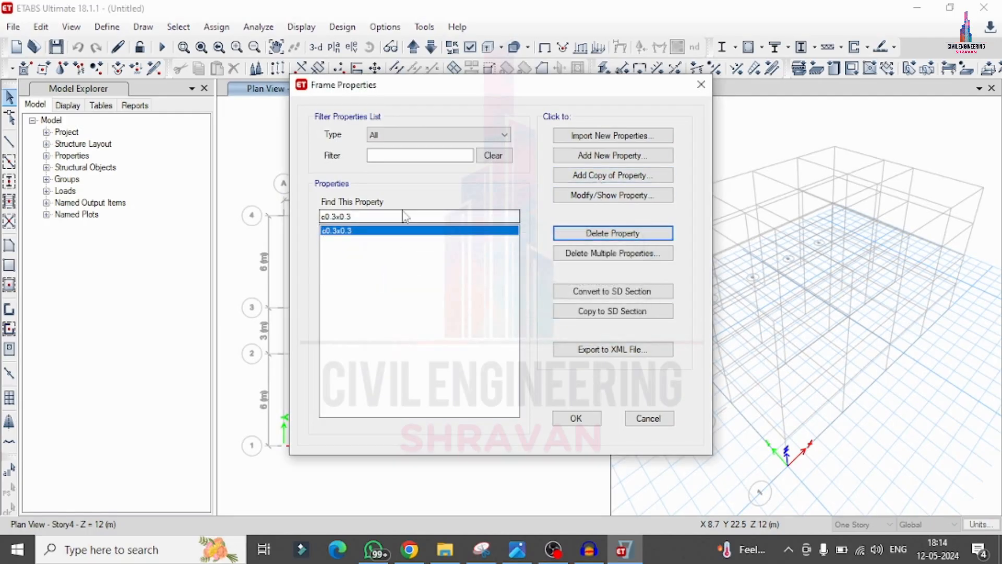
Step: Add a new concrete rectangular frame section named b and give it the M25 material
{"action": "left_click", "coordinate": [611, 159]}
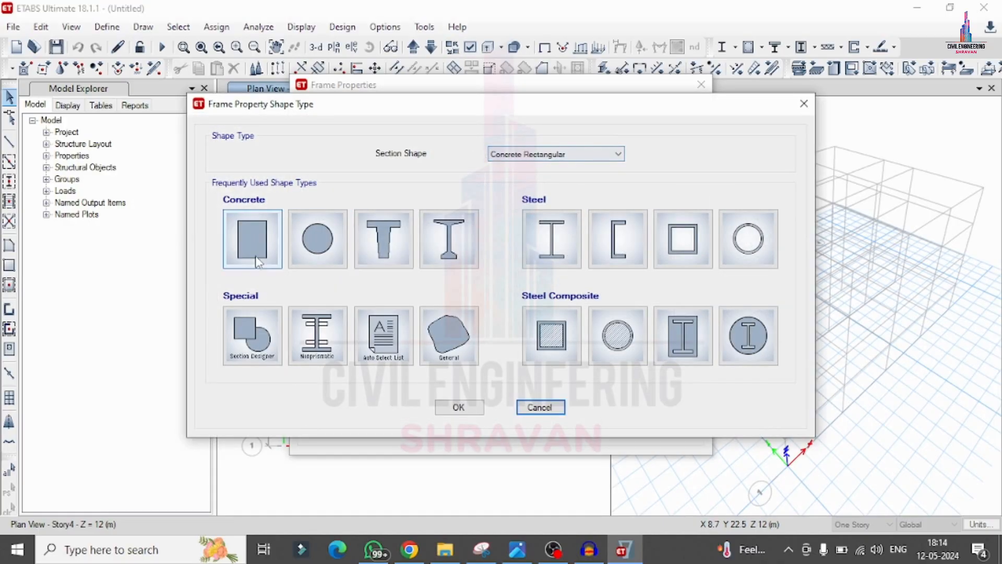
{"action": "left_click", "coordinate": [541, 406]}
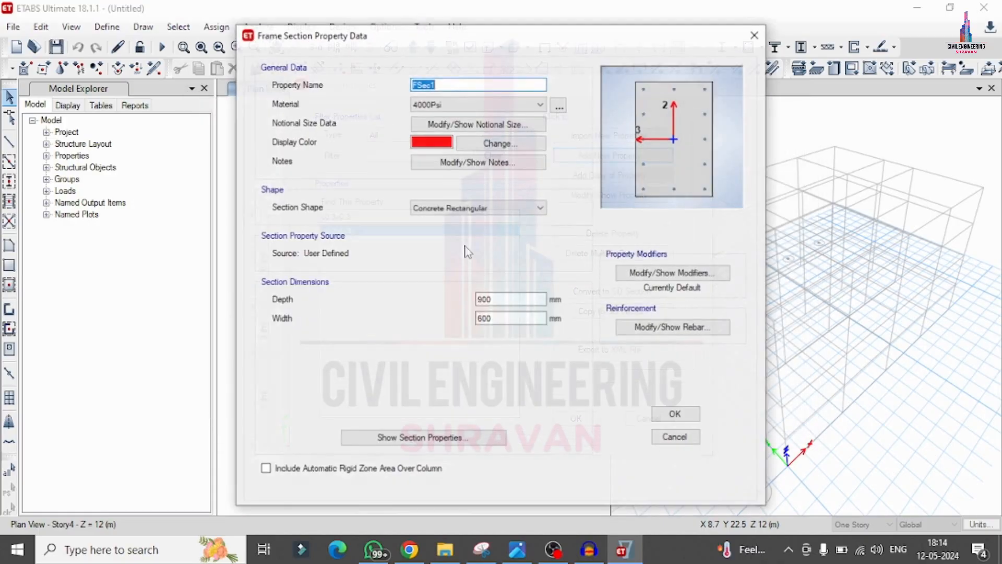
{"action": "type", "text": "b"}
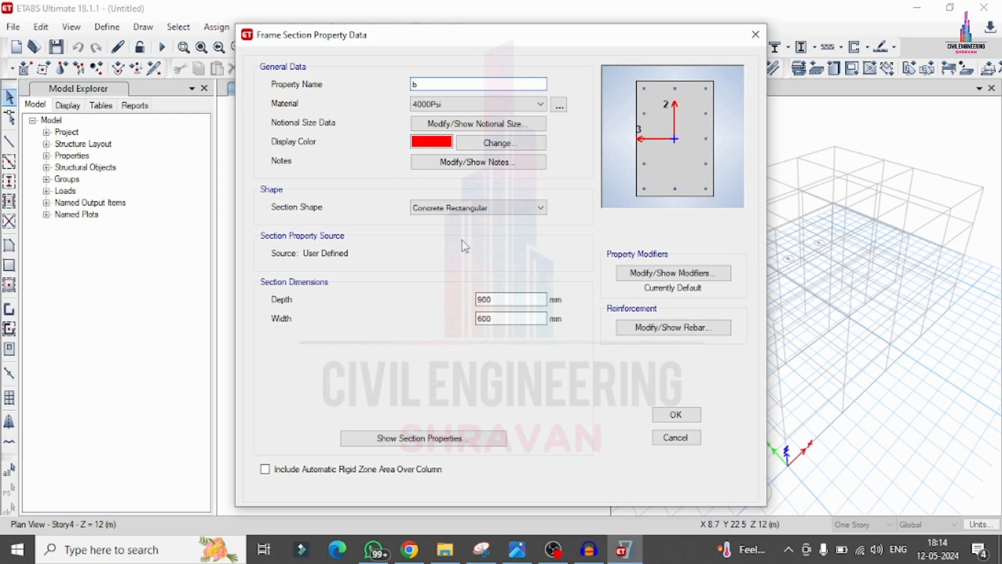
{"action": "left_click", "coordinate": [506, 104]}
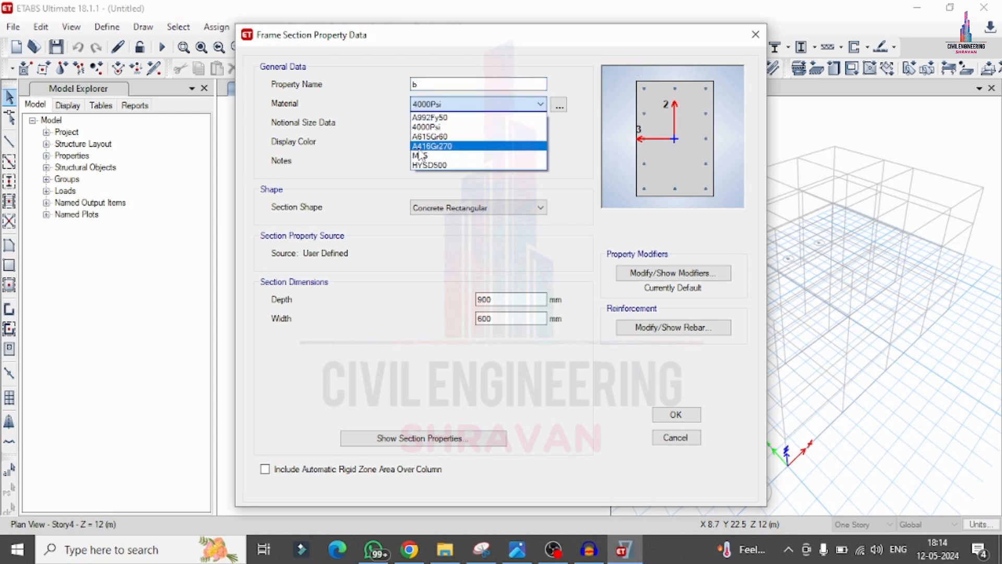
{"action": "left_click", "coordinate": [424, 161]}
Step: Set section b's depth to 300 mm and its width to 230 mm
{"action": "double_click", "coordinate": [498, 299]}
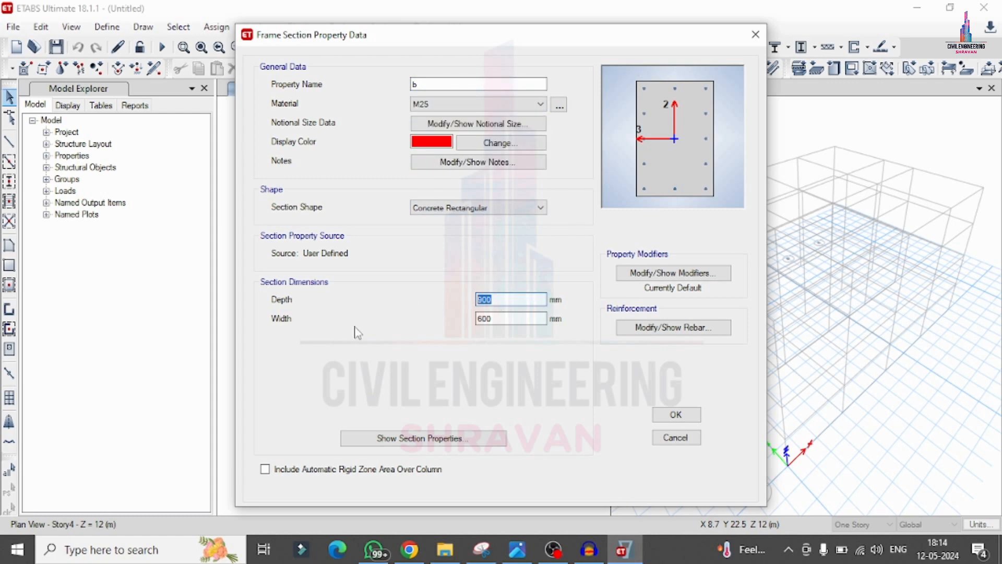
{"action": "type", "text": "30"}
{"action": "key", "text": "Tab"}
{"action": "type", "text": "23"}
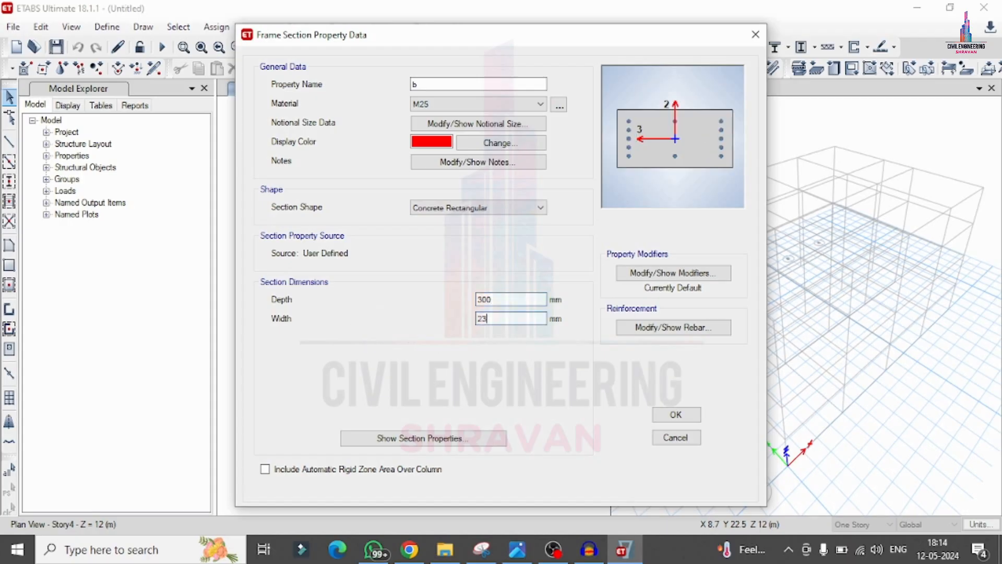
Step: Set section b's reinforcement to M3 Design Only (Beam) with HYSD500 for both longitudinal and confinement bars
{"action": "left_click", "coordinate": [673, 327]}
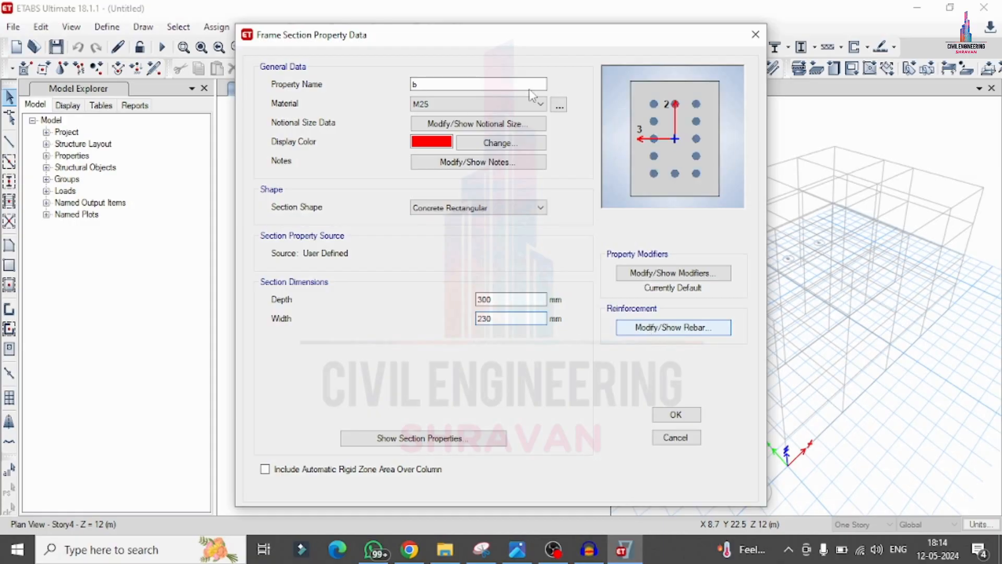
{"action": "left_click", "coordinate": [346, 118]}
{"action": "left_click", "coordinate": [626, 99]}
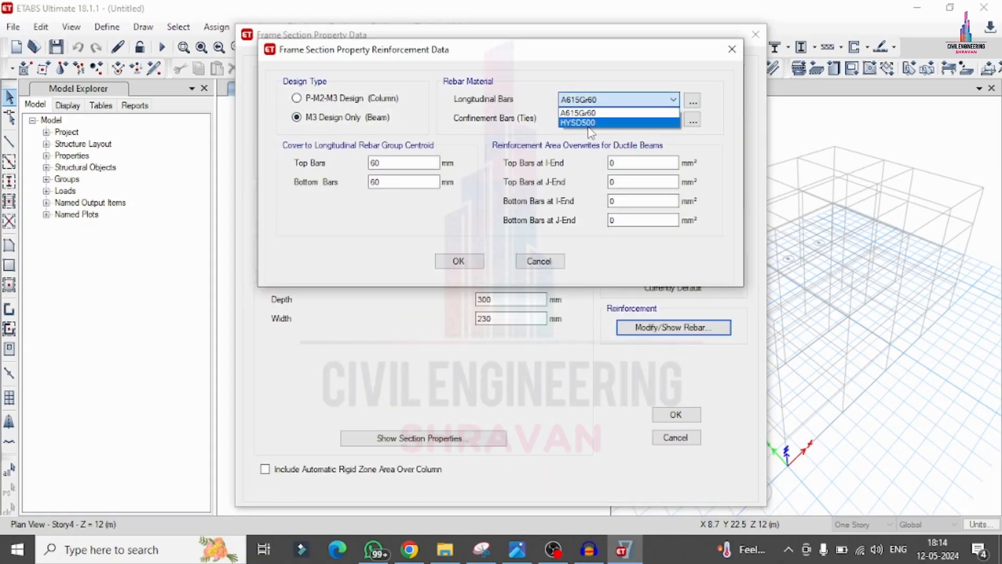
{"action": "left_click", "coordinate": [594, 120]}
{"action": "left_click", "coordinate": [594, 120]}
{"action": "left_click", "coordinate": [580, 140]}
Step: Set the beam's cover to the top longitudinal bars to 30 mm and save section b
{"action": "key", "text": "Tab"}
{"action": "key", "text": "Tab"}
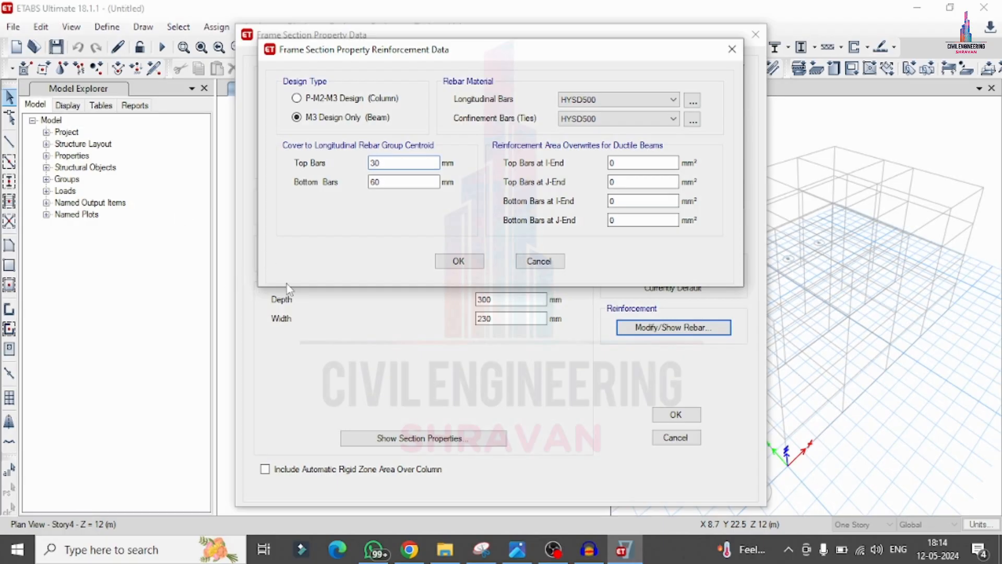
{"action": "key", "text": "Tab"}
{"action": "left_click", "coordinate": [455, 260]}
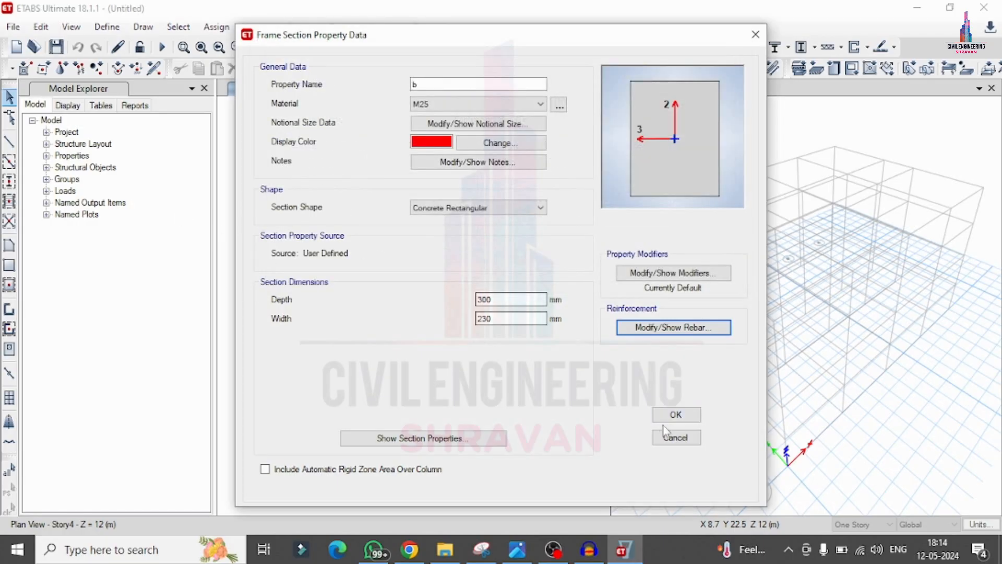
{"action": "left_click", "coordinate": [675, 414]}
{"action": "left_click", "coordinate": [580, 421]}
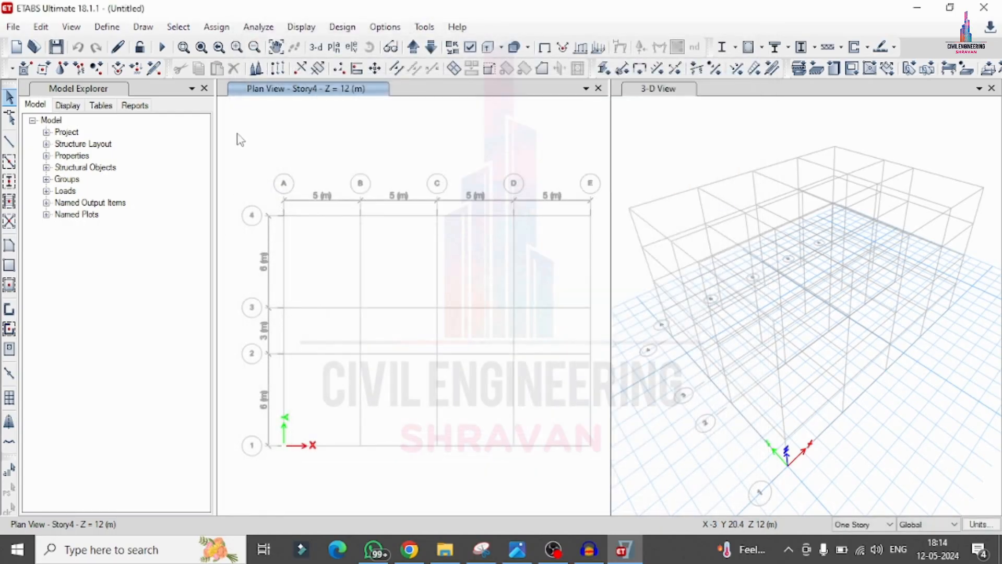
Step: Delete the default slab property Plank1
{"action": "left_click", "coordinate": [107, 27]}
{"action": "mouse_move", "coordinate": [133, 69]}
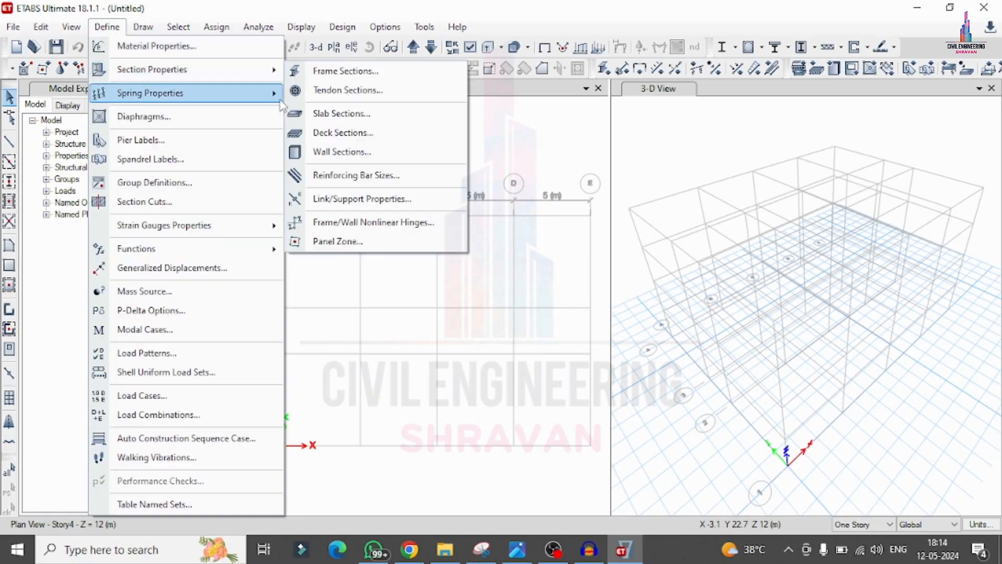
{"action": "left_click", "coordinate": [323, 114]}
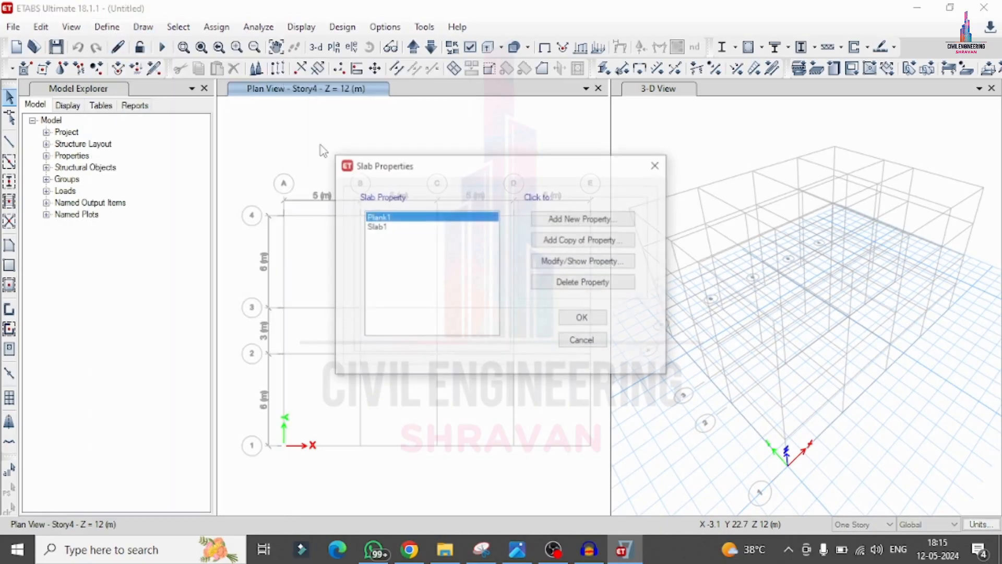
{"action": "left_click", "coordinate": [587, 281]}
{"action": "left_click", "coordinate": [520, 326]}
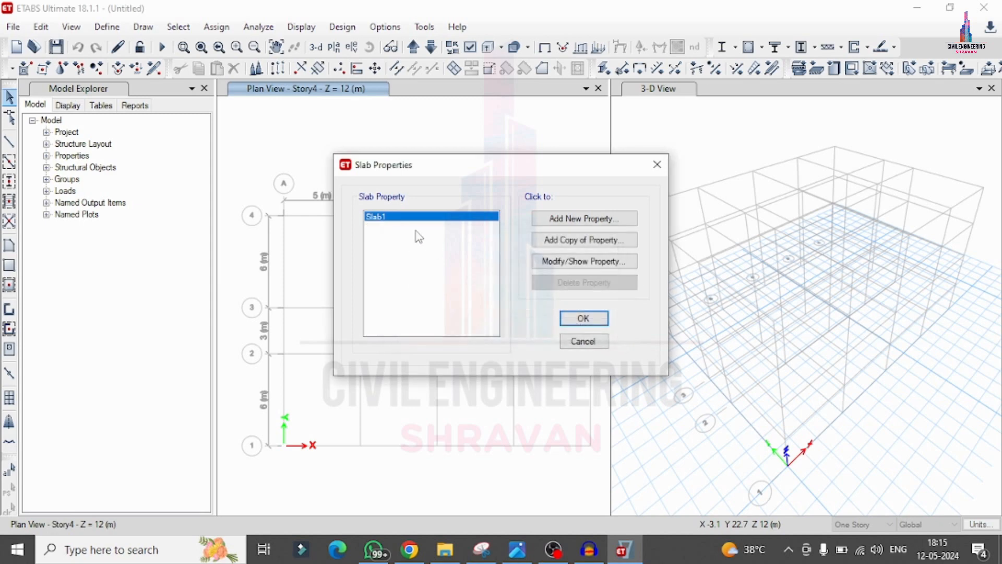
Step: Modify slab property Slab1: rename it Slab125, assign M25, set its thickness to 125 mm, and save it
{"action": "left_click", "coordinate": [555, 267]}
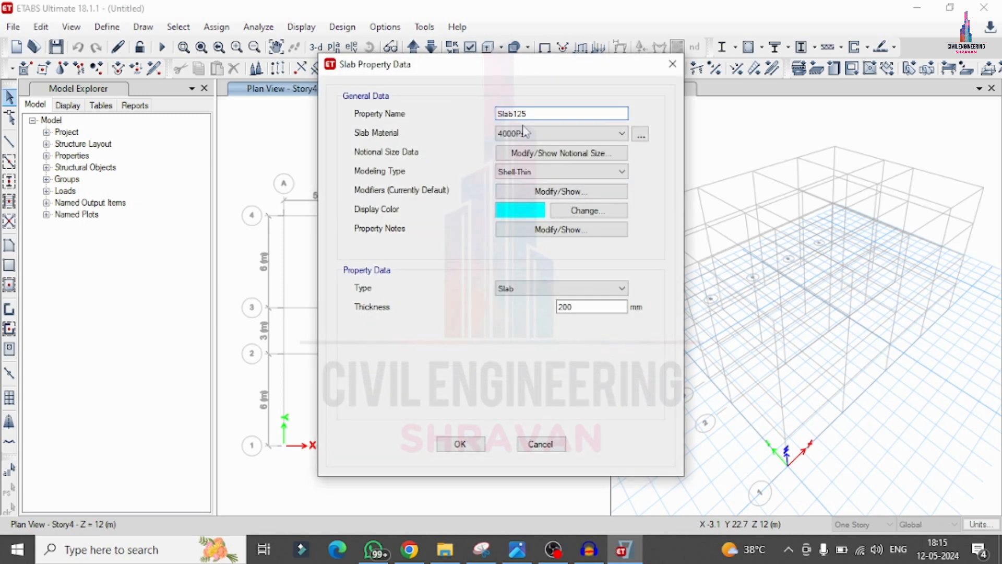
{"action": "left_click", "coordinate": [525, 132]}
{"action": "left_click", "coordinate": [516, 192]}
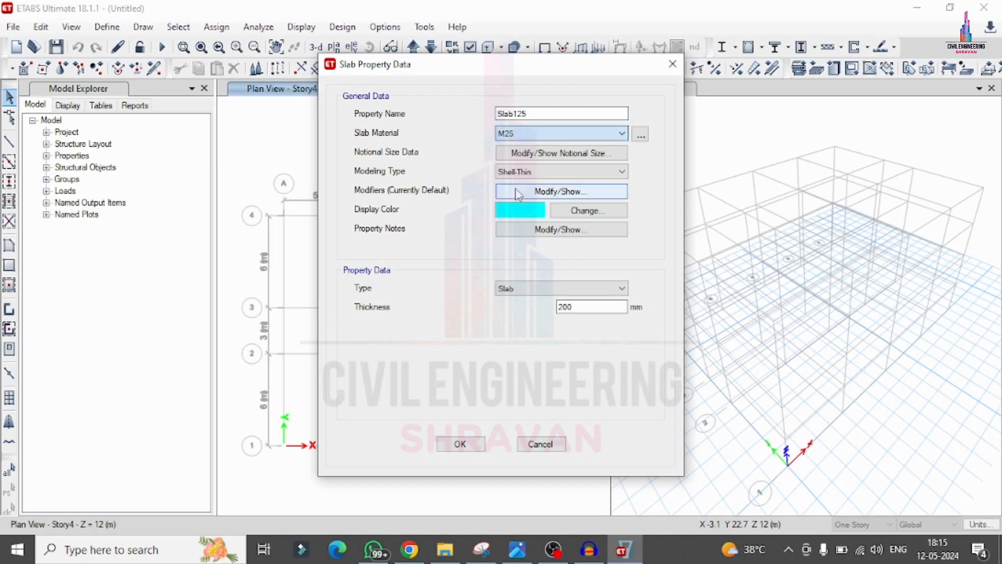
{"action": "left_click_drag", "start_coordinate": [581, 306], "coordinate": [543, 307]}
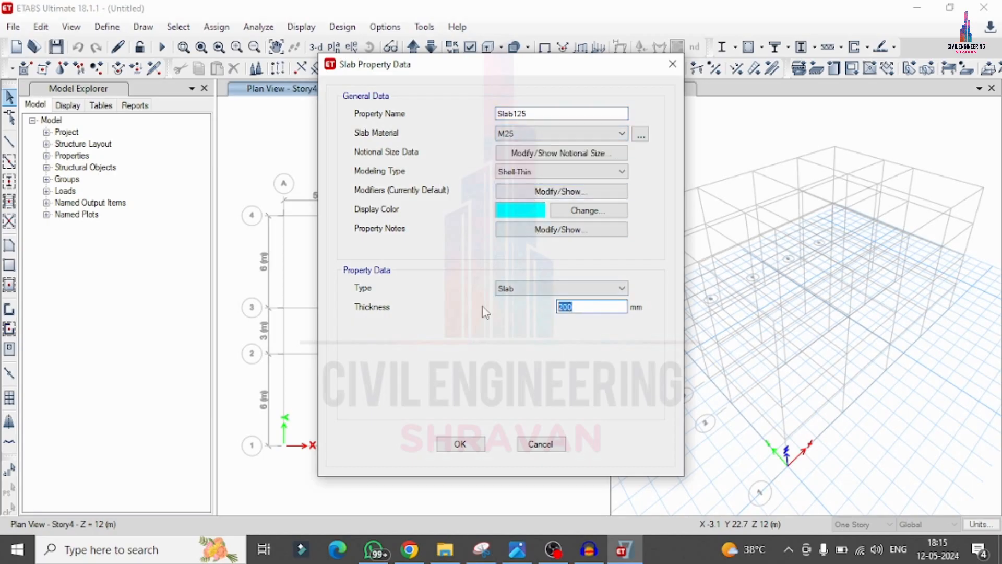
{"action": "type", "text": "125"}
{"action": "left_click", "coordinate": [460, 443]}
{"action": "left_click", "coordinate": [577, 319]}
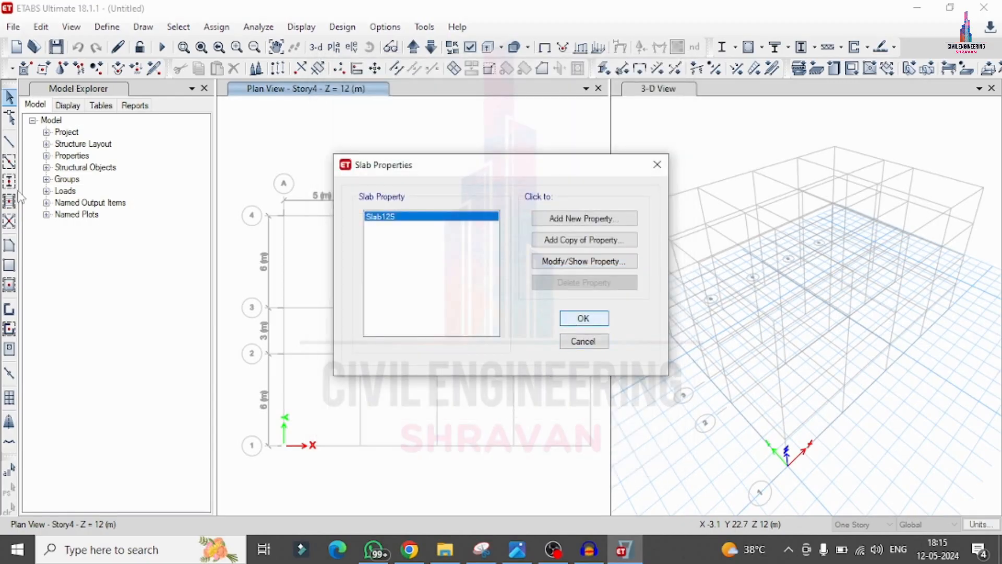
Step: Draw beams with section b along every grid line in plan, applied to All Stories
{"action": "left_click", "coordinate": [856, 524]}
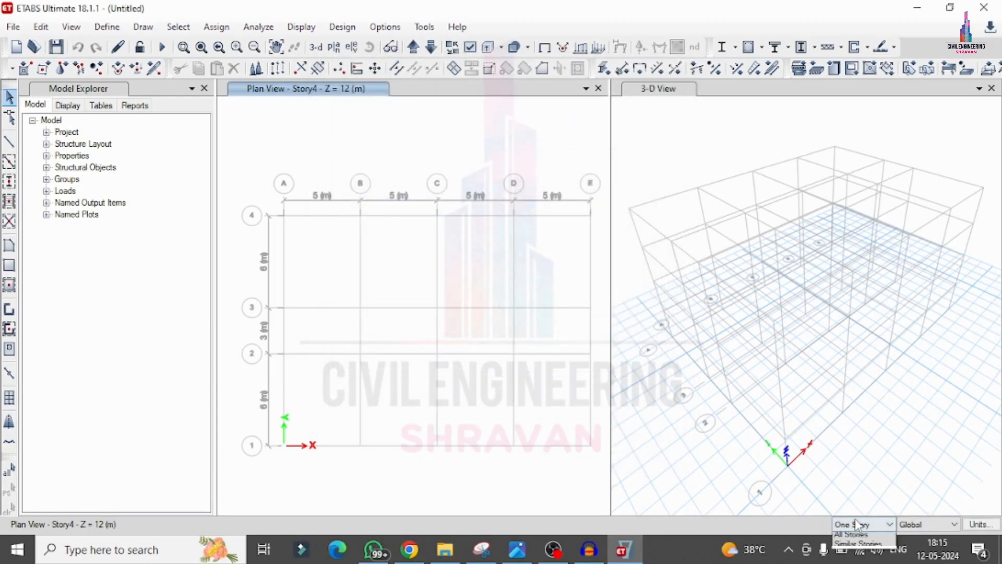
{"action": "left_click", "coordinate": [849, 547]}
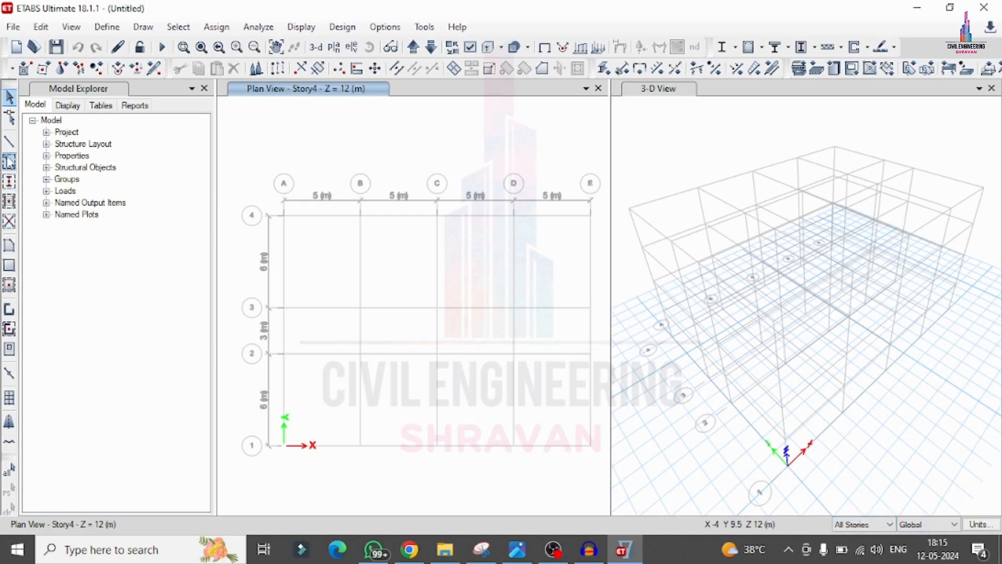
{"action": "left_click", "coordinate": [11, 163]}
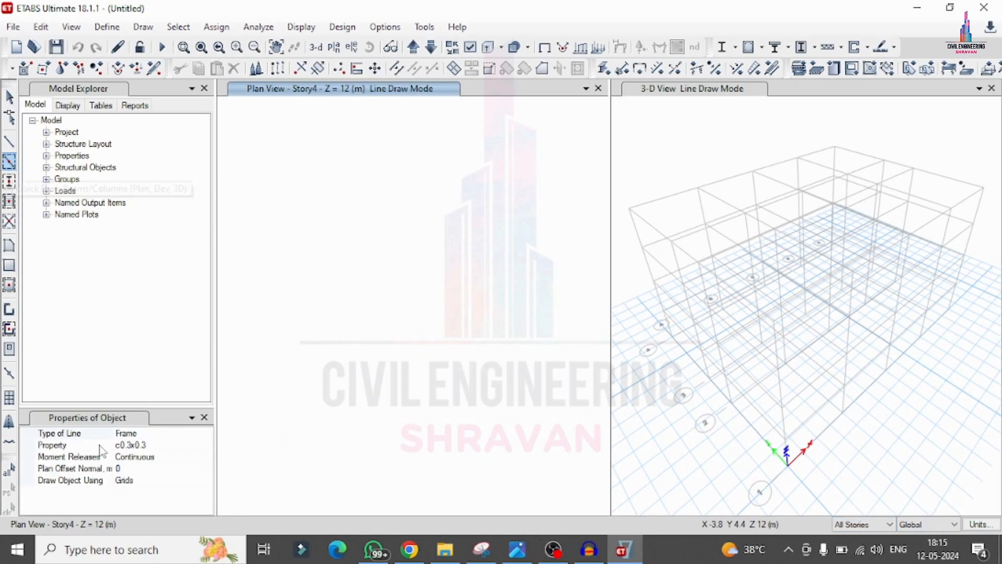
{"action": "left_click", "coordinate": [205, 444]}
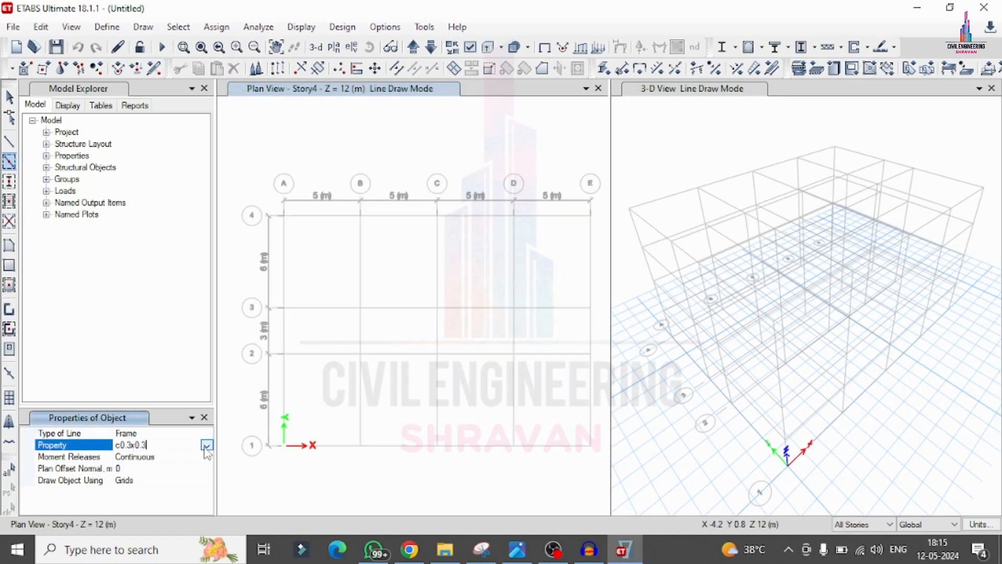
{"action": "left_click", "coordinate": [207, 445]}
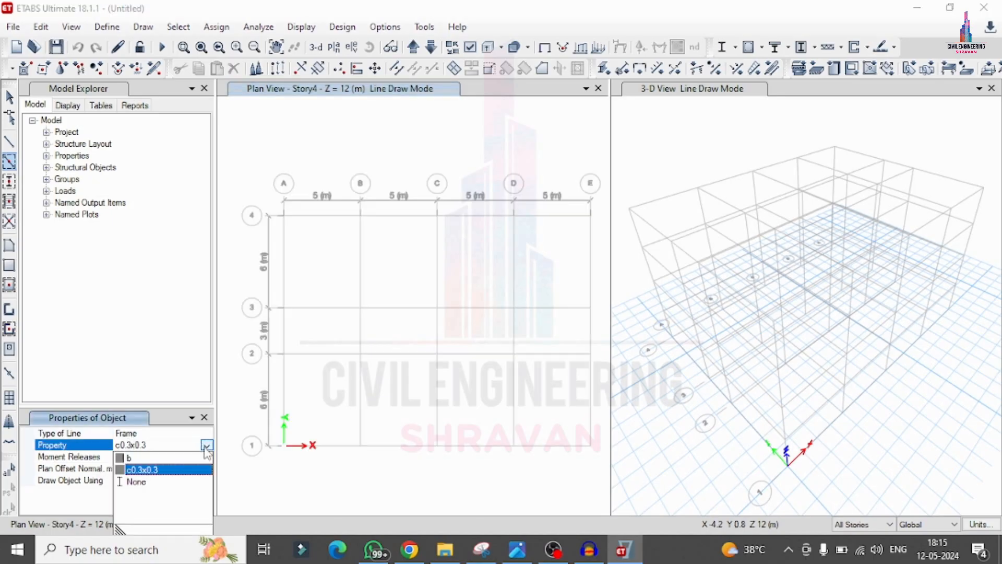
{"action": "left_click", "coordinate": [132, 458]}
{"action": "mouse_move", "coordinate": [259, 150]}
{"action": "left_mouse_down"}
{"action": "mouse_move", "coordinate": [570, 477]}
{"action": "mouse_move", "coordinate": [600, 493]}
{"action": "left_mouse_up"}
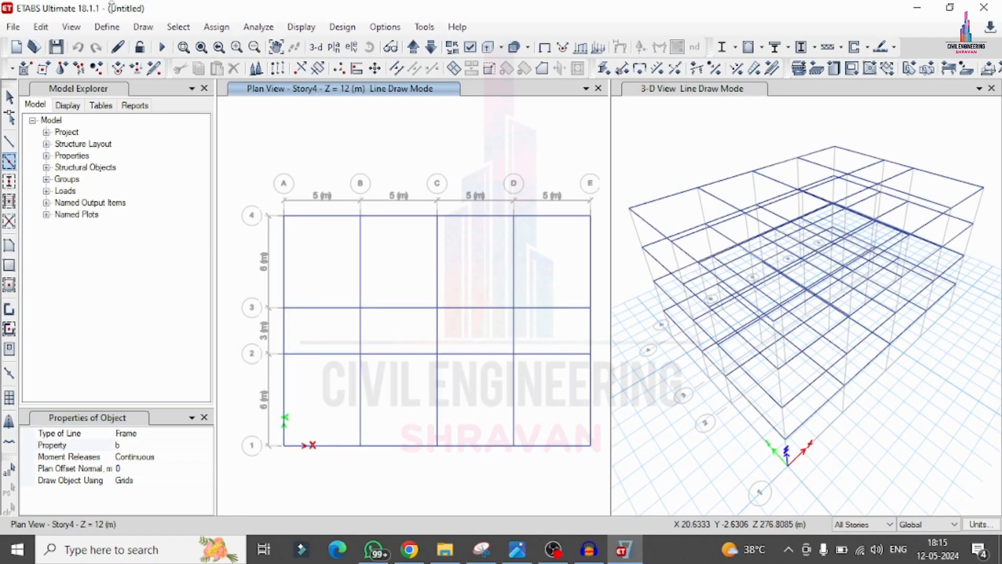
Step: Place c0.3x0.3 columns at every grid intersection on all stories
{"action": "left_click", "coordinate": [9, 181]}
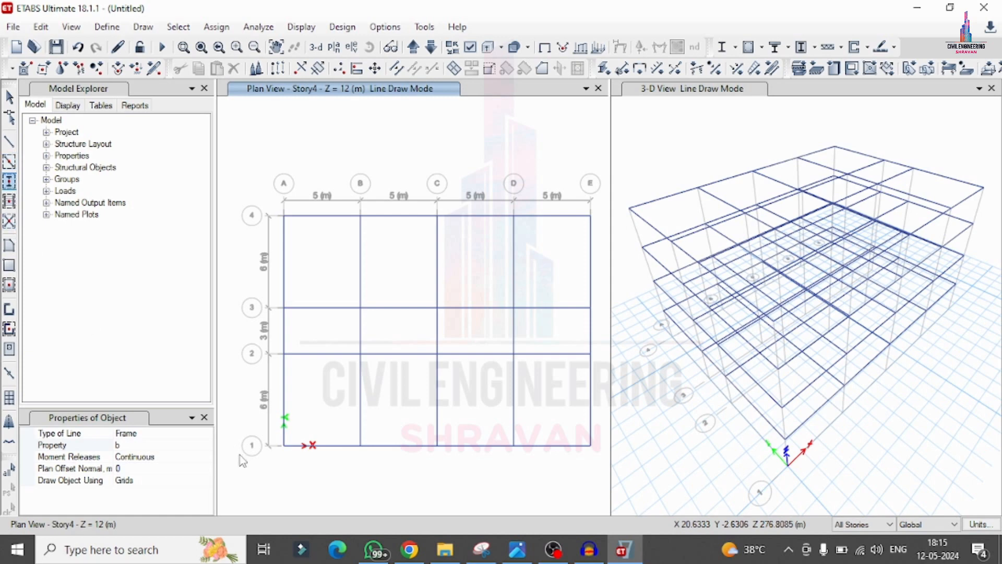
{"action": "mouse_move", "coordinate": [256, 148]}
{"action": "left_mouse_down"}
{"action": "mouse_move", "coordinate": [541, 454]}
{"action": "mouse_move", "coordinate": [604, 465]}
{"action": "mouse_move", "coordinate": [605, 479]}
{"action": "left_mouse_up"}
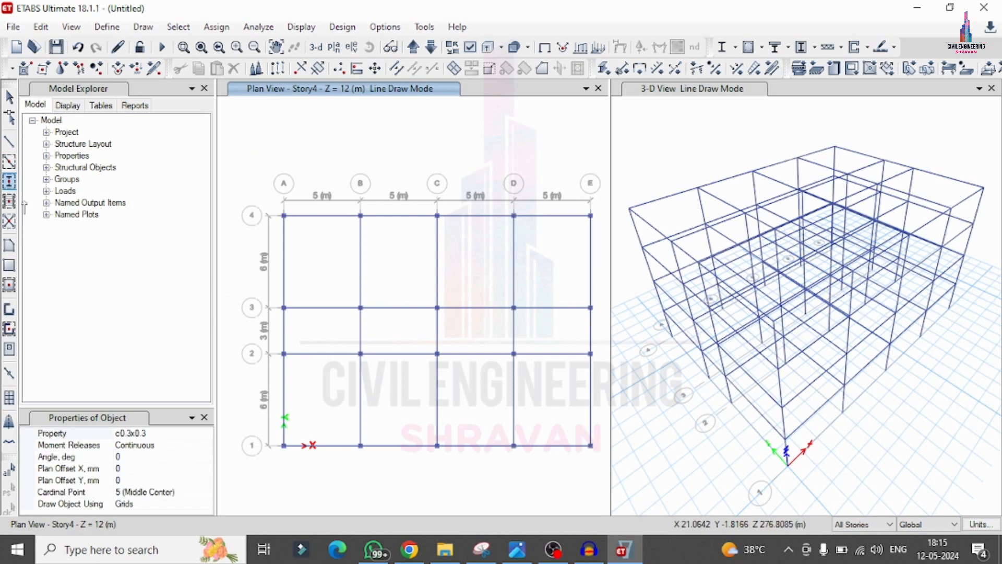
Step: Draw Slab125 floor panels across all grid bays on all stories
{"action": "left_click", "coordinate": [10, 286]}
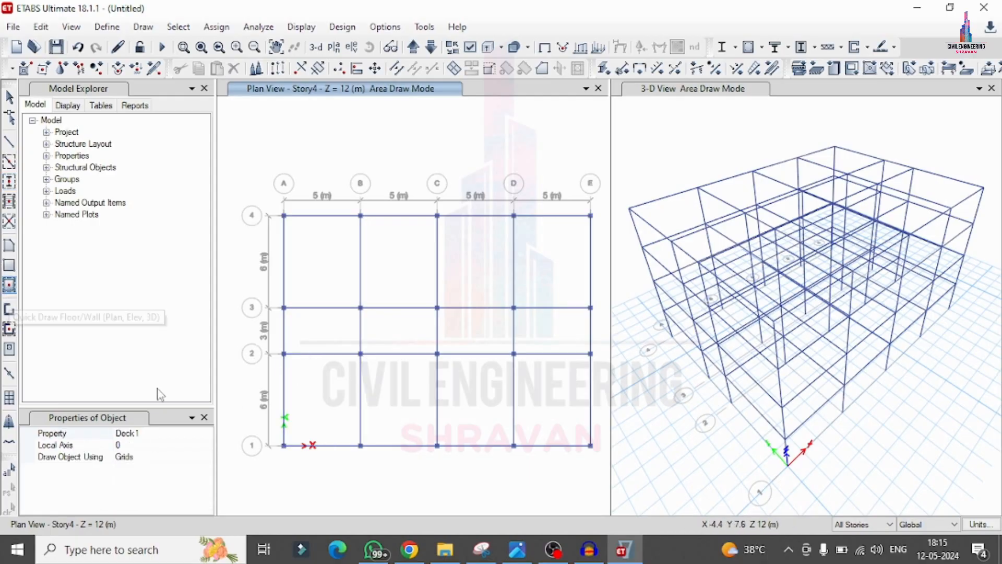
{"action": "left_click", "coordinate": [208, 433]}
{"action": "left_click", "coordinate": [149, 473]}
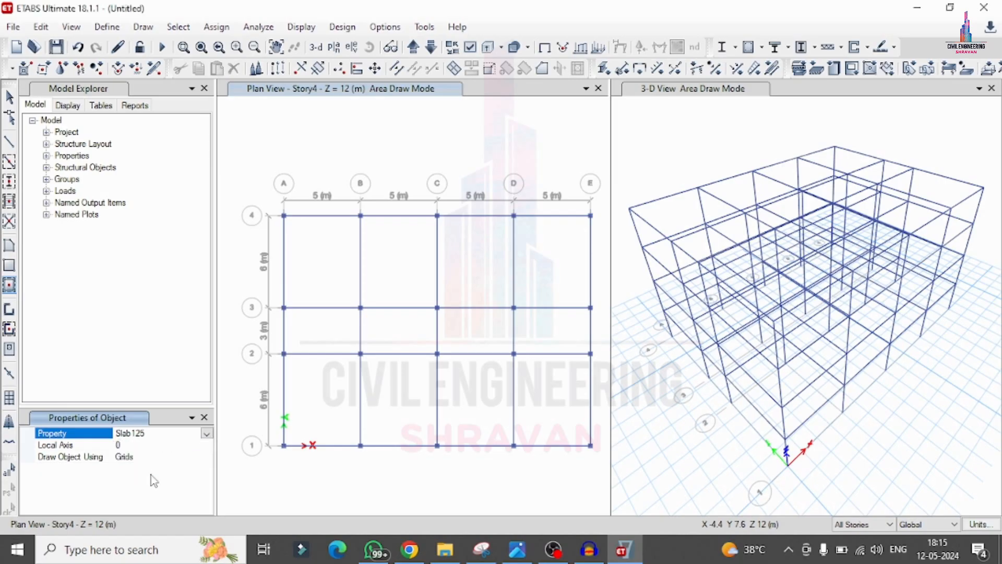
{"action": "mouse_move", "coordinate": [250, 172]}
{"action": "left_mouse_down"}
{"action": "mouse_move", "coordinate": [349, 318]}
{"action": "mouse_move", "coordinate": [608, 480]}
{"action": "left_mouse_up"}
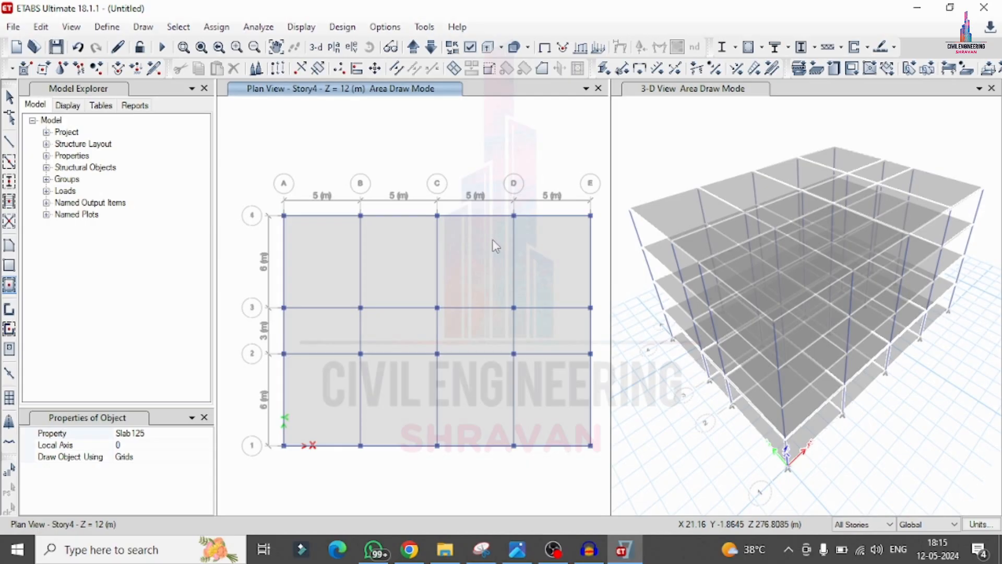
{"action": "key", "text": "Escape"}
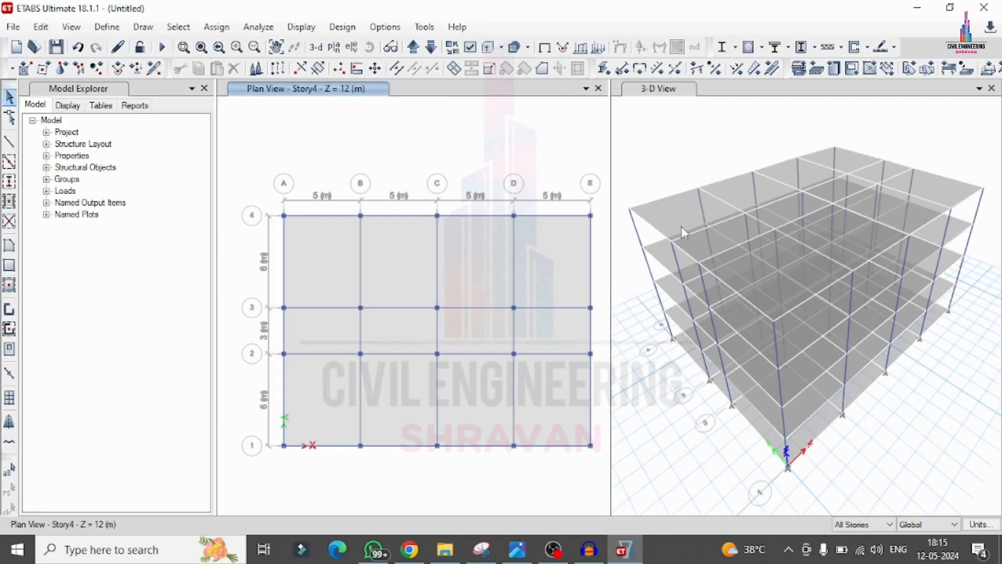
Step: Select all objects on the Base story
{"action": "left_click", "coordinate": [672, 140]}
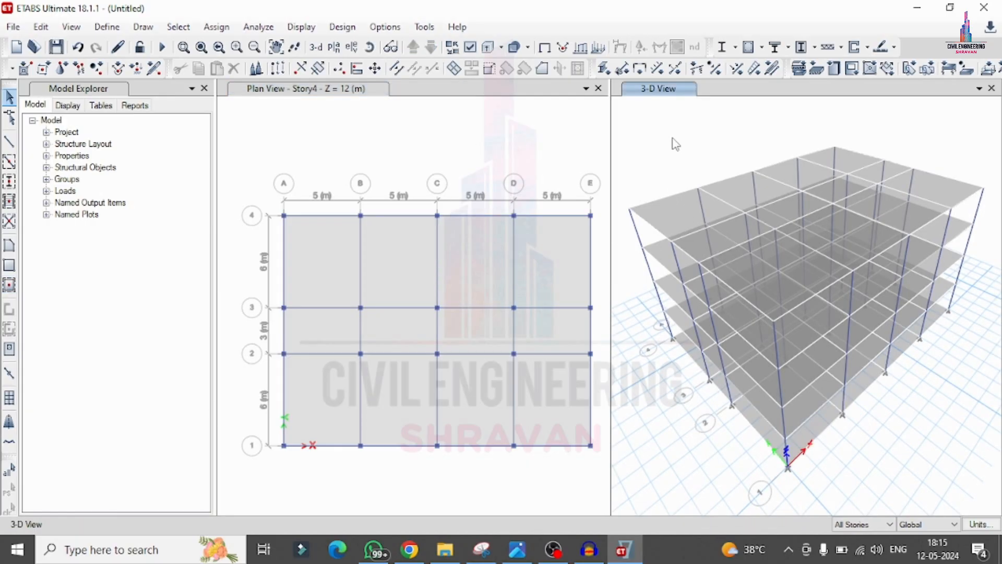
{"action": "left_click", "coordinate": [535, 105]}
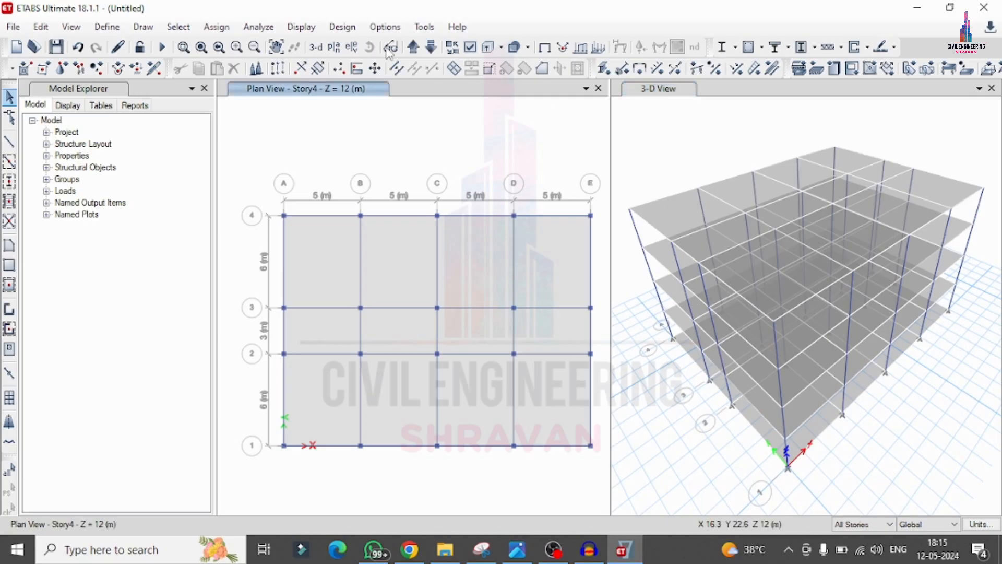
{"action": "left_click", "coordinate": [178, 26]}
{"action": "mouse_move", "coordinate": [203, 46]}
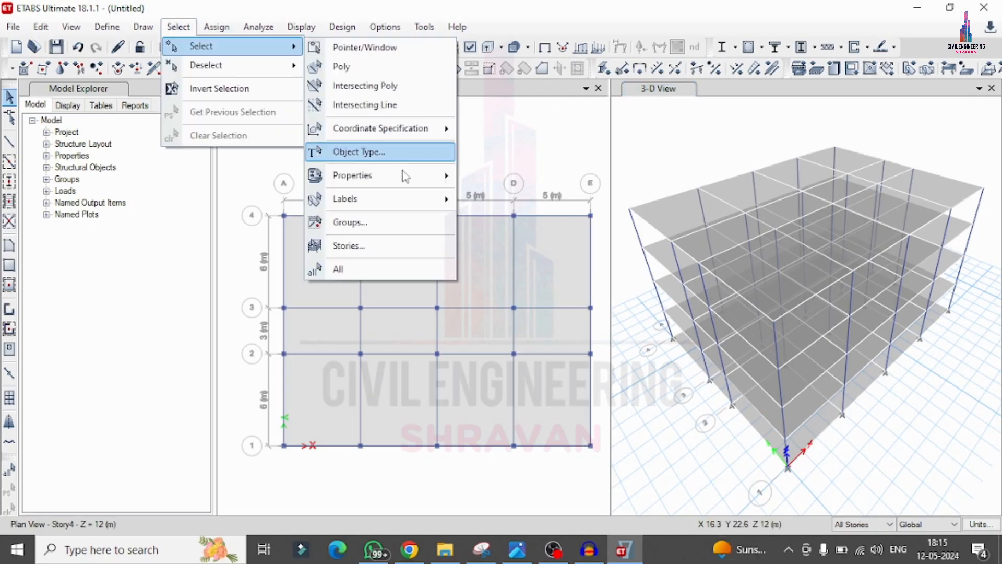
{"action": "left_click", "coordinate": [376, 246]}
{"action": "left_click", "coordinate": [433, 197]}
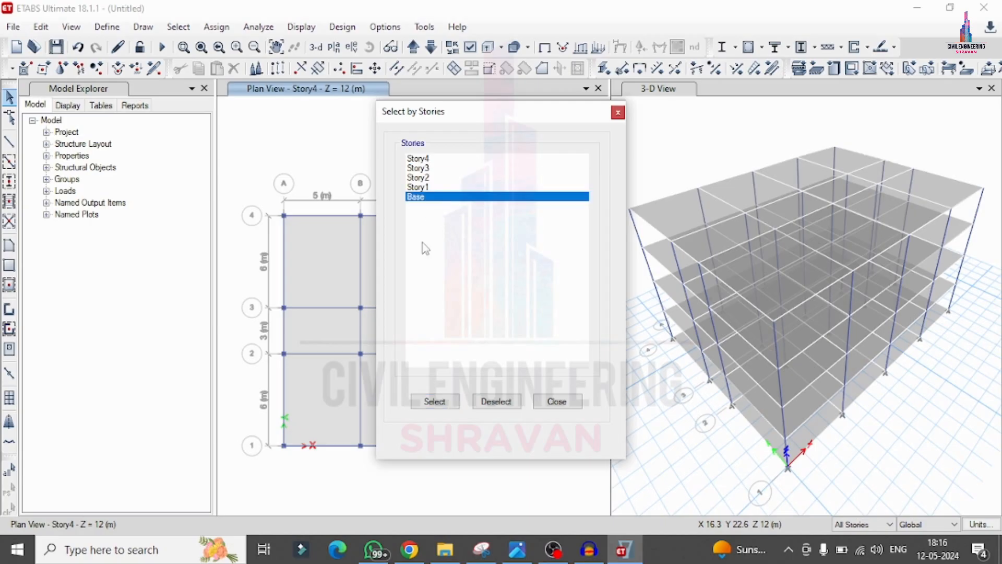
{"action": "left_click", "coordinate": [435, 401]}
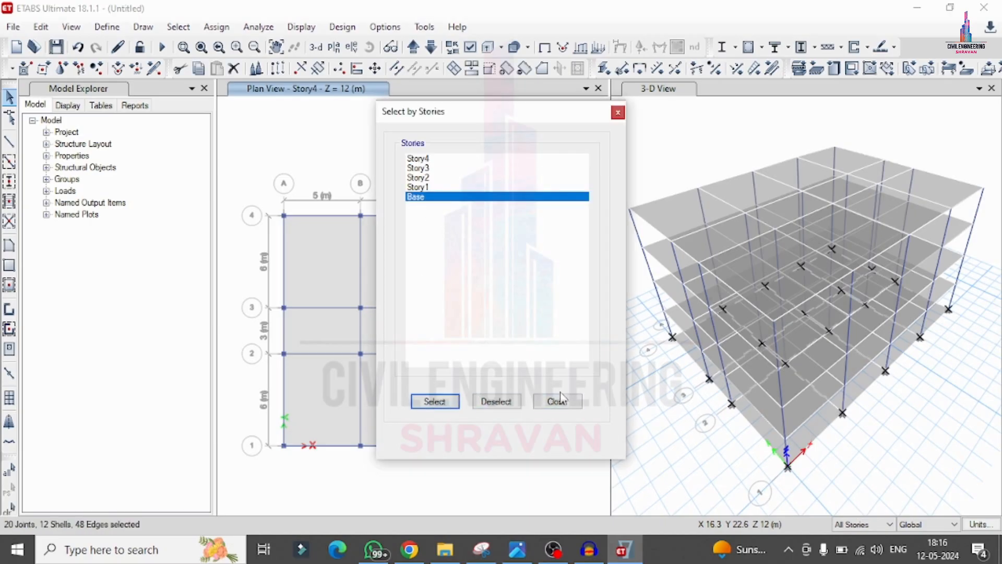
Step: Delete the objects selected on the Base story
{"action": "left_click", "coordinate": [557, 401]}
{"action": "left_click", "coordinate": [41, 27]}
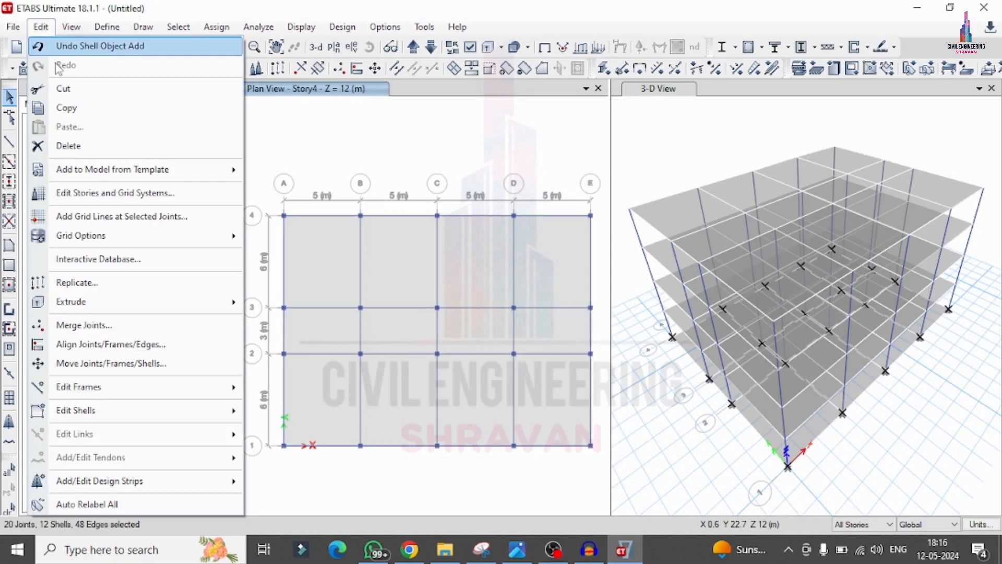
{"action": "left_click", "coordinate": [120, 145]}
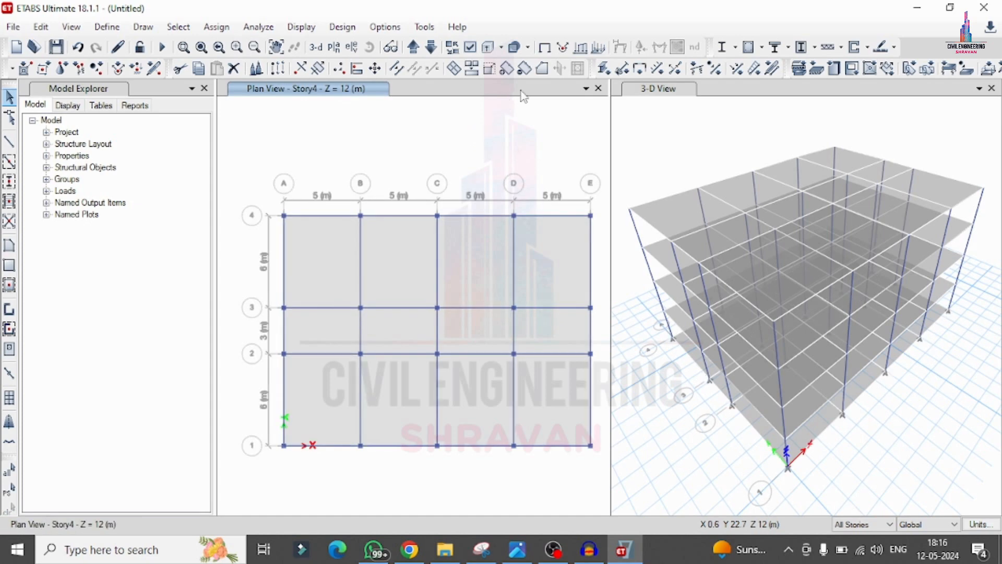
Step: Show the Story1 plan at Z = 3 m and limit the editing scope to One Story
{"action": "left_click", "coordinate": [413, 47]}
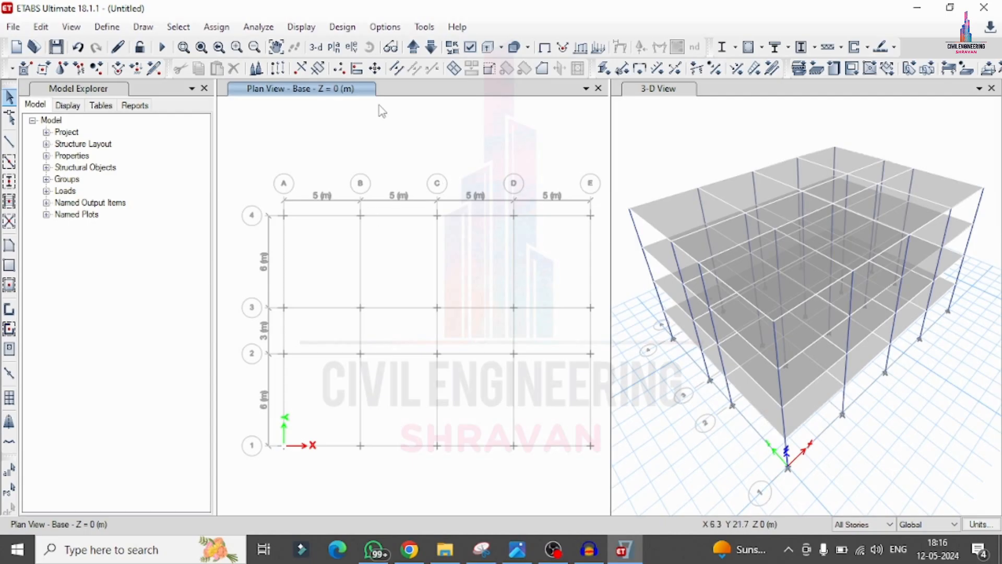
{"action": "left_click", "coordinate": [866, 526]}
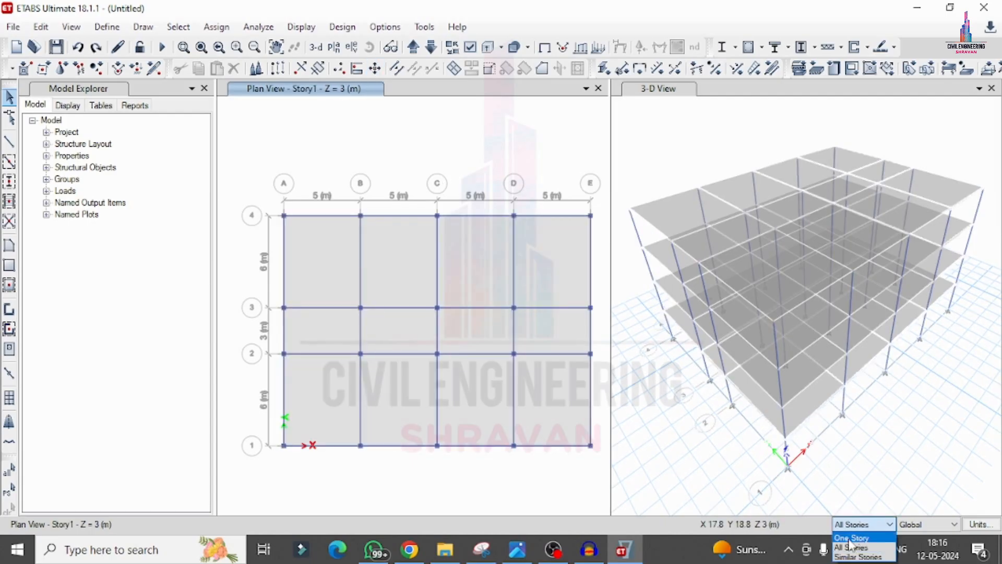
{"action": "left_click", "coordinate": [849, 546]}
{"action": "left_click", "coordinate": [848, 524]}
{"action": "left_click", "coordinate": [847, 526]}
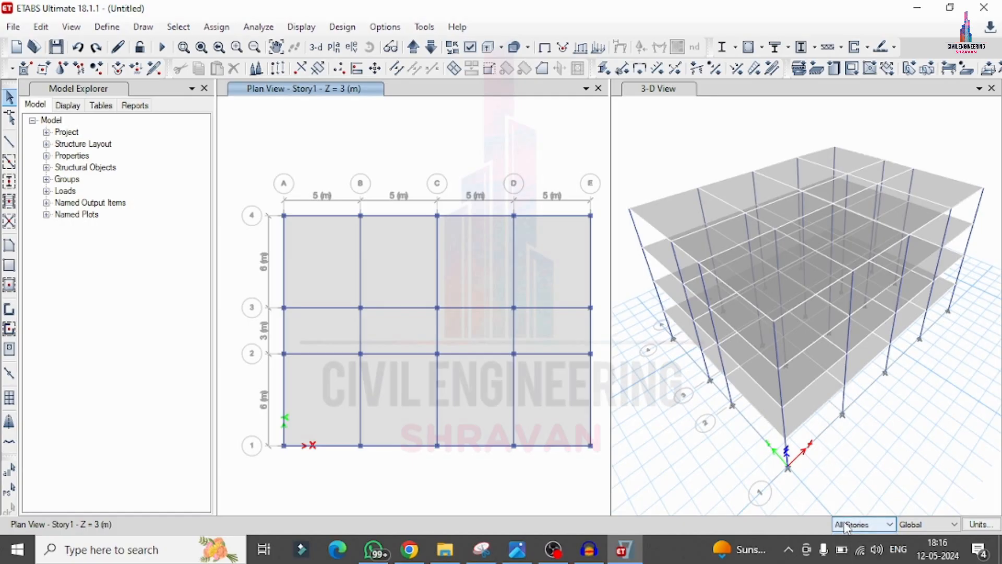
{"action": "left_click", "coordinate": [847, 525]}
{"action": "left_click", "coordinate": [856, 539]}
Step: Delete all twelve slab panels on Story1, keeping its beams and columns
{"action": "left_click", "coordinate": [551, 368]}
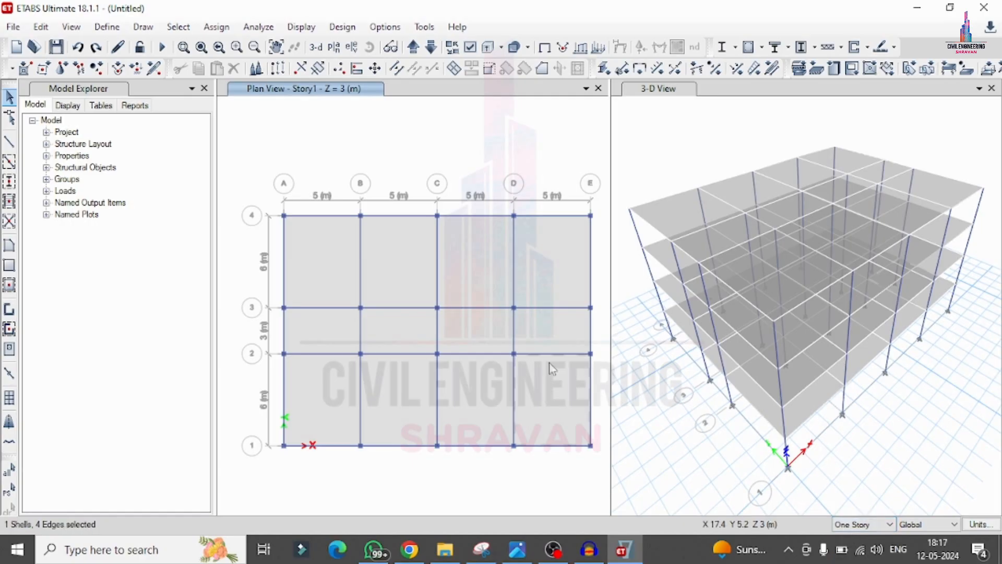
{"action": "left_click", "coordinate": [550, 334]}
{"action": "left_click", "coordinate": [562, 249]}
{"action": "left_click", "coordinate": [479, 253]}
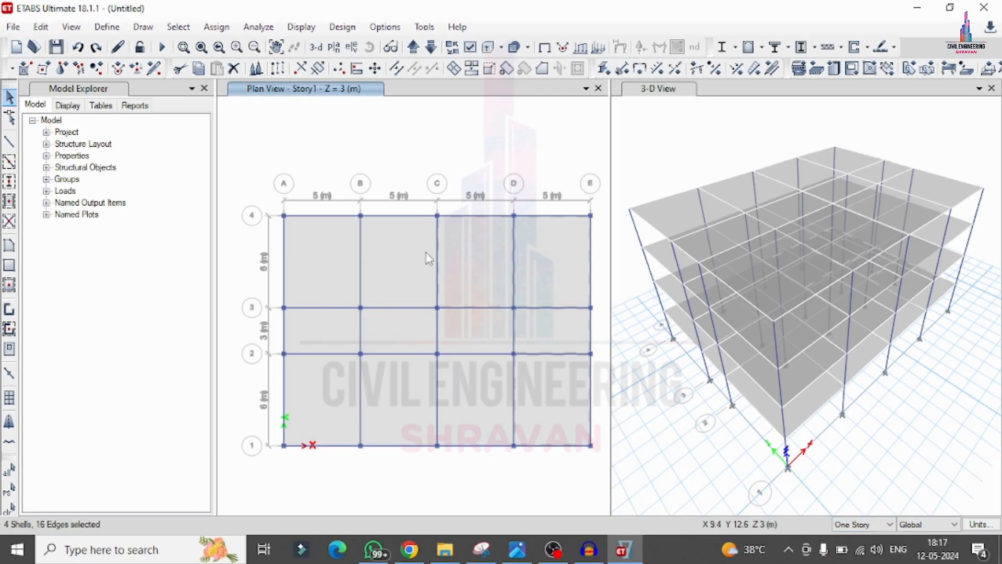
{"action": "left_click", "coordinate": [413, 253]}
{"action": "left_click", "coordinate": [350, 252]}
{"action": "left_click", "coordinate": [324, 320]}
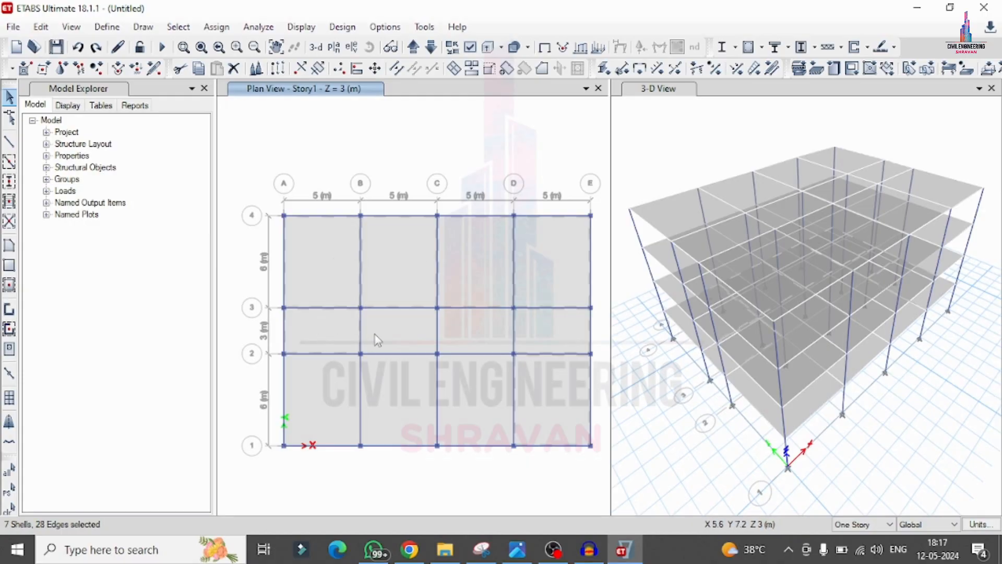
{"action": "left_click", "coordinate": [376, 340]}
{"action": "left_click", "coordinate": [472, 342]}
{"action": "left_click", "coordinate": [481, 399]}
{"action": "left_click", "coordinate": [398, 391]}
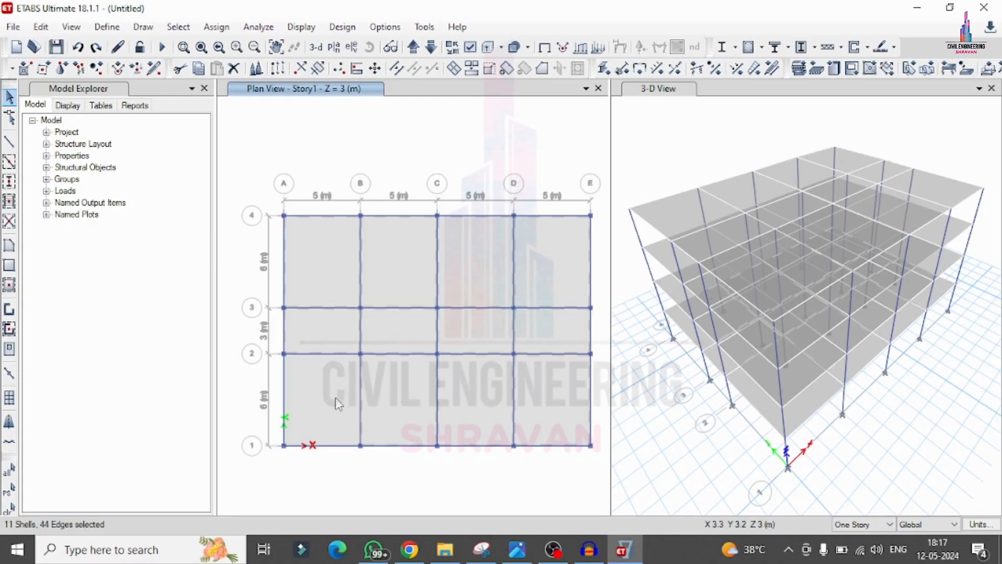
{"action": "left_click", "coordinate": [336, 402]}
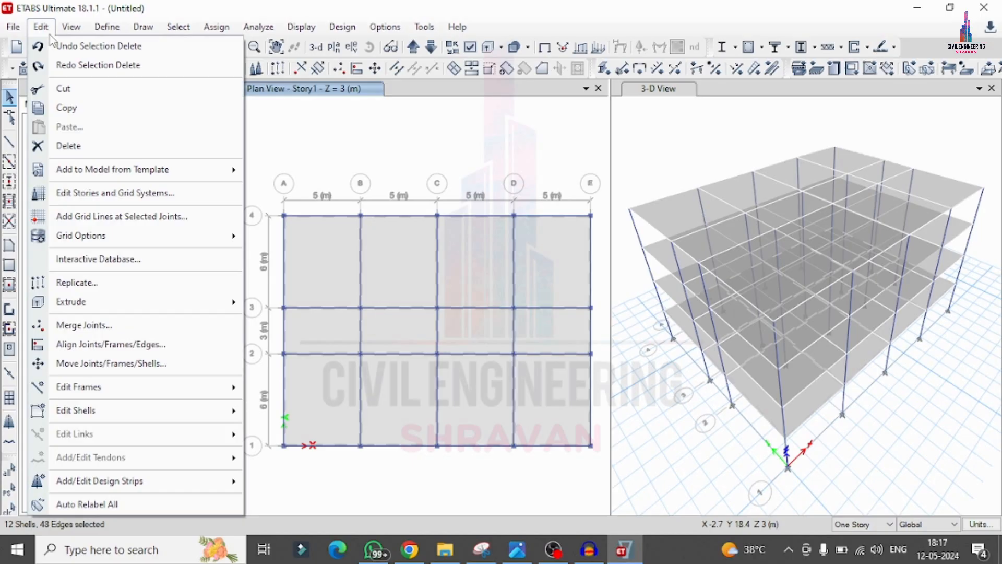
{"action": "left_click", "coordinate": [69, 146]}
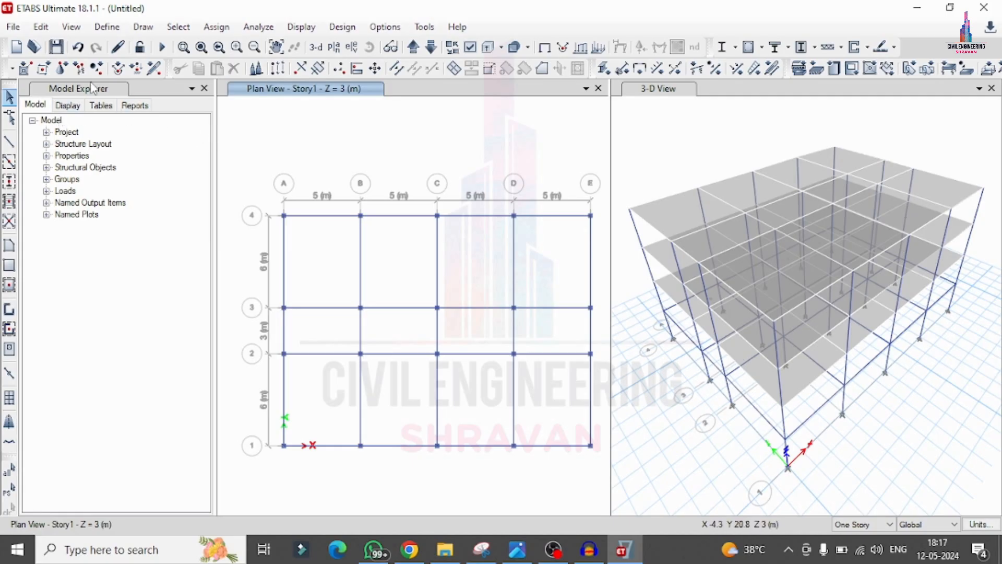
Step: Add a load pattern named EX of type Seismic with self-weight multiplier 0 and auto lateral load IS 1893:2016
{"action": "left_click", "coordinate": [118, 28]}
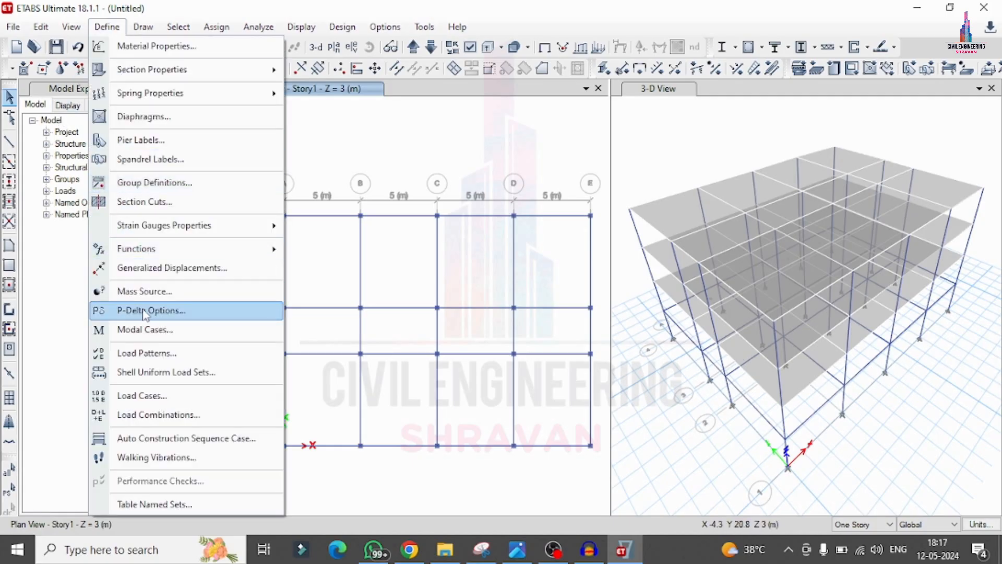
{"action": "left_click", "coordinate": [146, 353]}
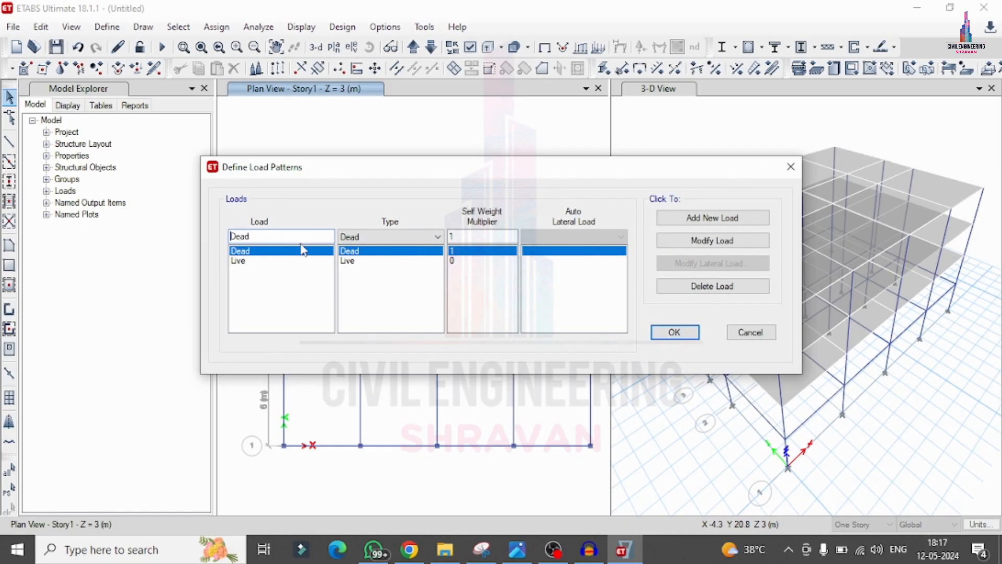
{"action": "left_click_drag", "start_coordinate": [251, 235], "coordinate": [132, 250]}
{"action": "type", "text": "ex"}
{"action": "left_click", "coordinate": [417, 238]}
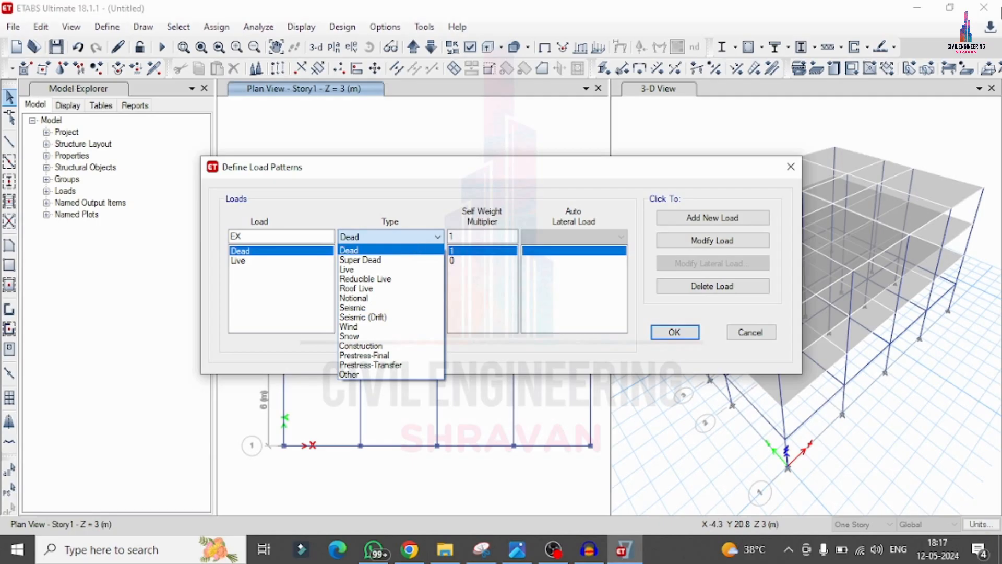
{"action": "key", "text": "Down"}
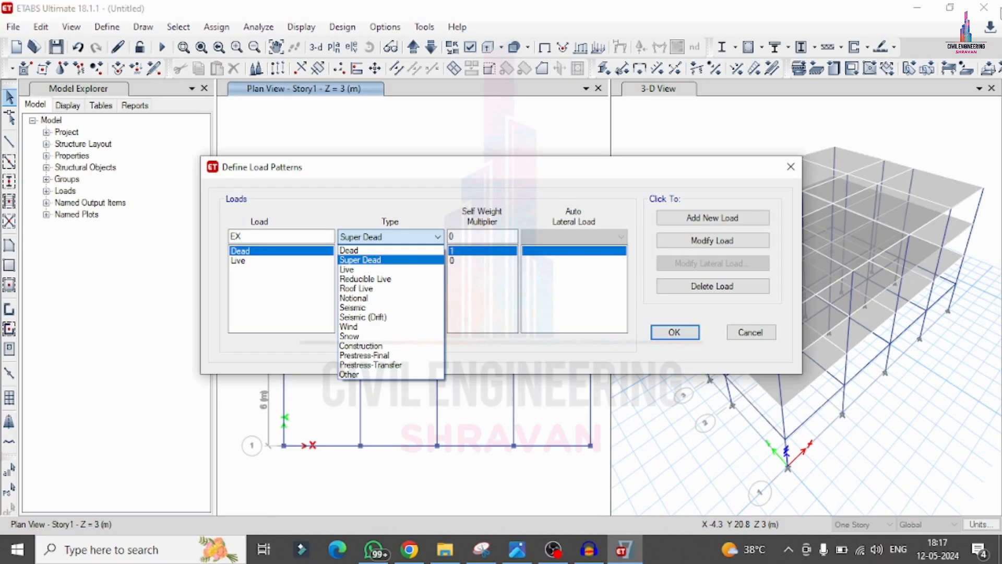
{"action": "key", "text": "Down"}
{"action": "key", "text": "Down"}
{"action": "key", "text": "Down"}
{"action": "key", "text": "Down"}
{"action": "key", "text": "Down"}
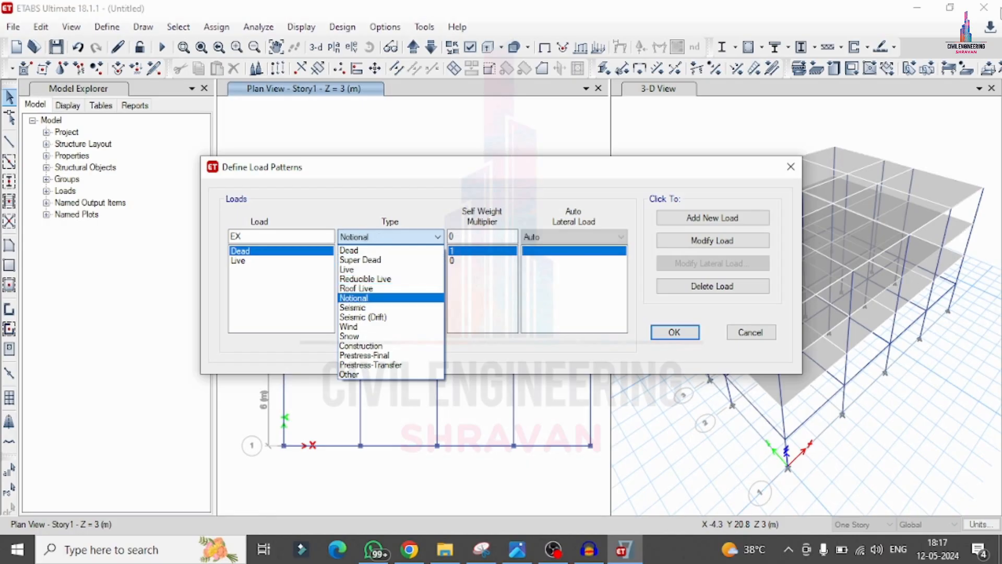
{"action": "key", "text": "Return"}
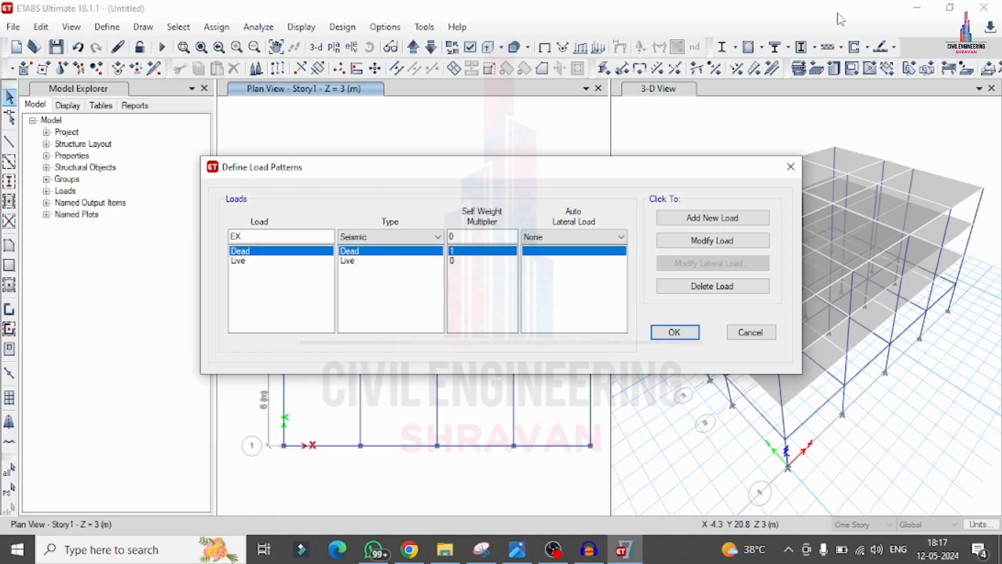
{"action": "left_click", "coordinate": [600, 237]}
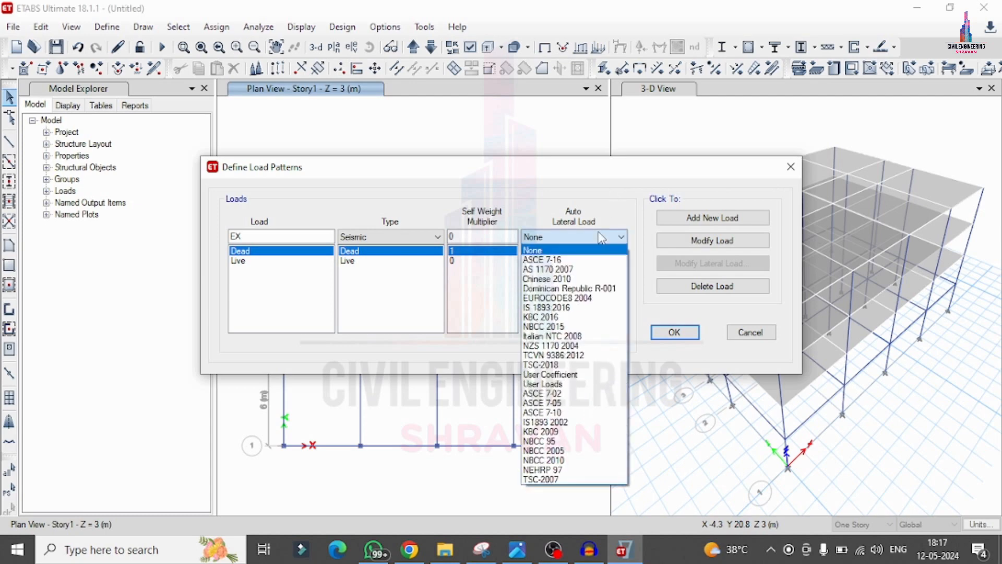
{"action": "key", "text": "Down"}
{"action": "key", "text": "Down"}
{"action": "key", "text": "Down"}
{"action": "key", "text": "Down"}
{"action": "key", "text": "Down"}
{"action": "key", "text": "Down"}
{"action": "key", "text": "Return"}
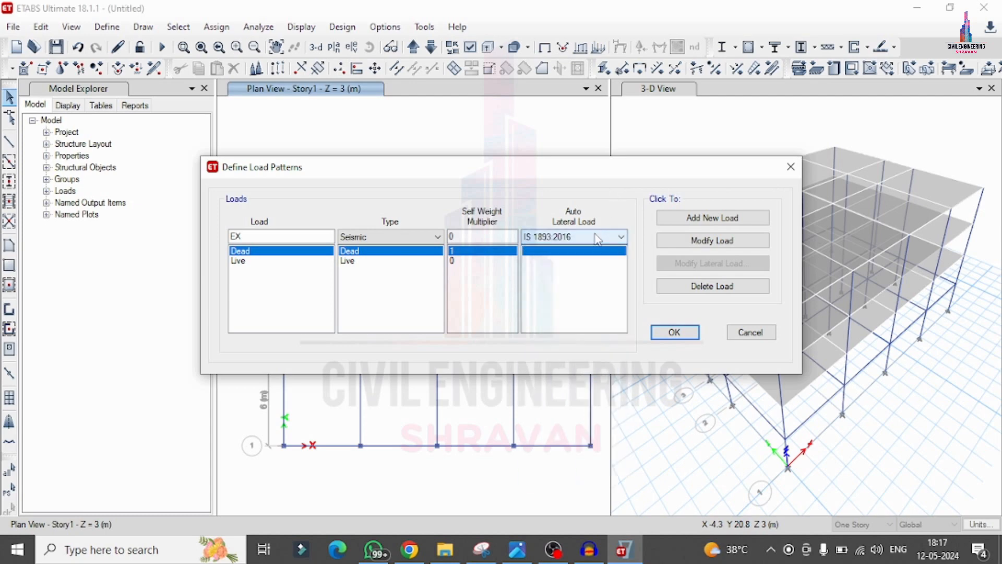
{"action": "left_click", "coordinate": [673, 219]}
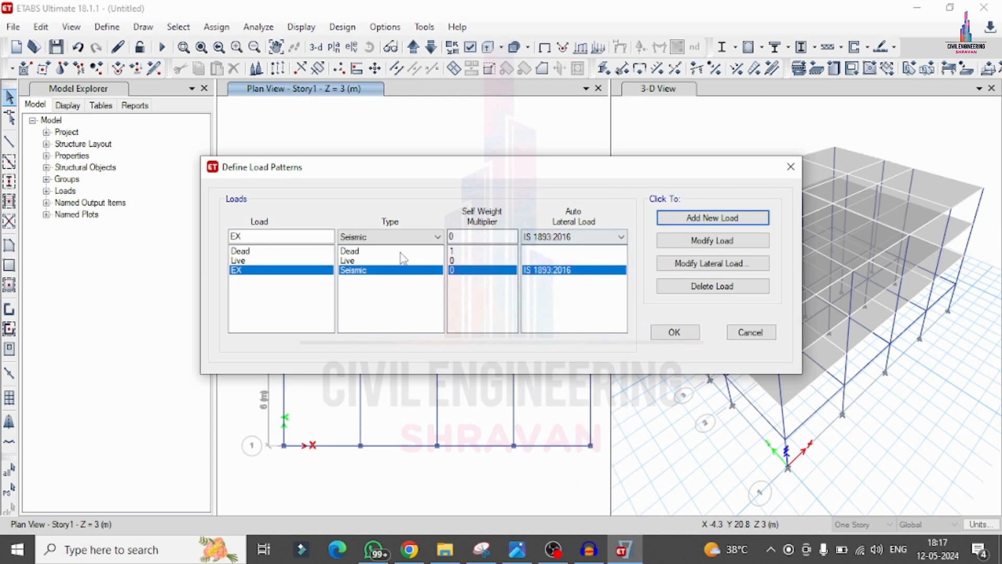
Step: Add a second Seismic load pattern named EY with auto lateral load IS 1893:2016
{"action": "left_click", "coordinate": [308, 239]}
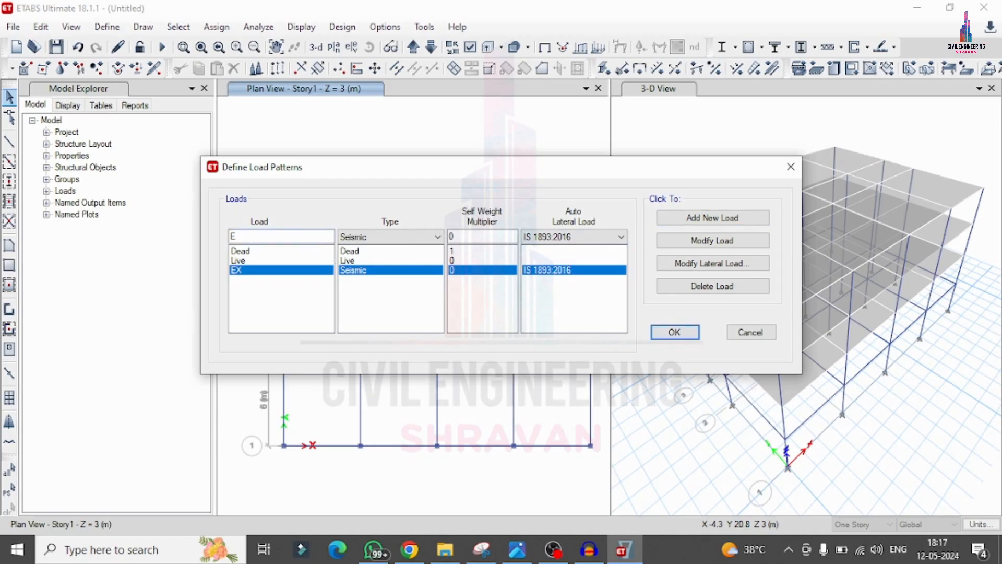
{"action": "type", "text": "Y"}
{"action": "left_click", "coordinate": [678, 218]}
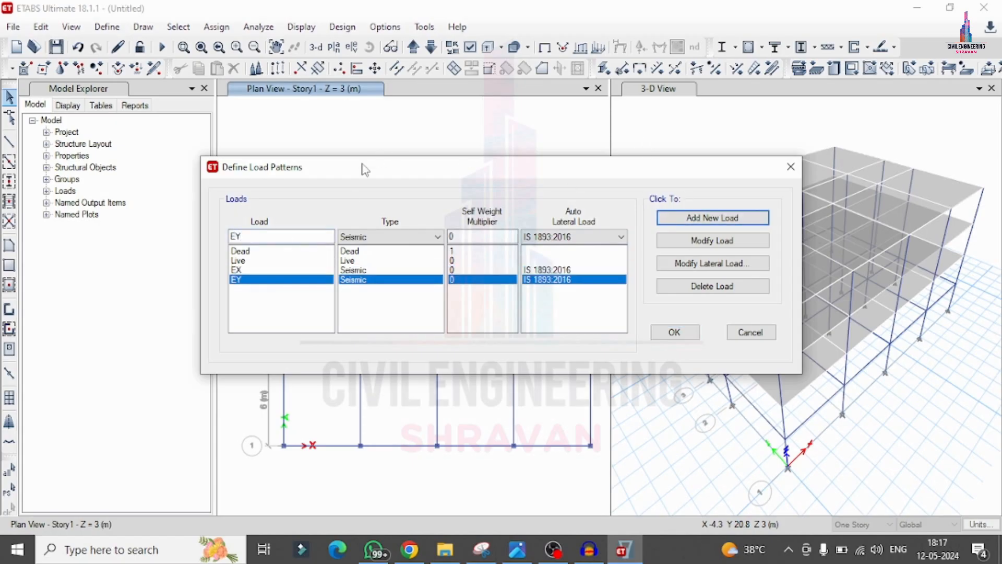
Step: Add two Wind load patterns named WX and WY with auto lateral load Indian IS 875:2015
{"action": "double_click", "coordinate": [248, 238]}
{"action": "type", "text": "WX"}
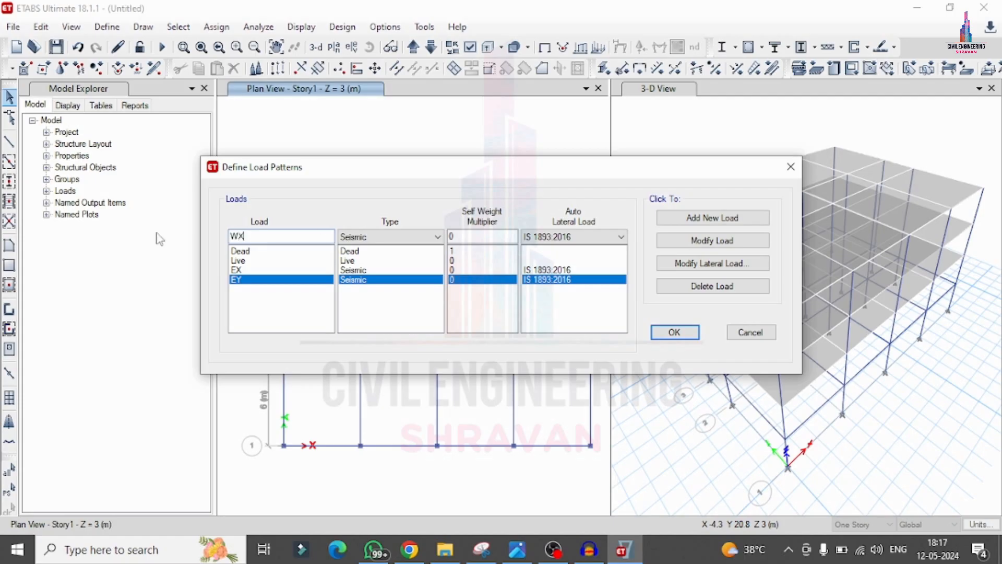
{"action": "left_click", "coordinate": [395, 237]}
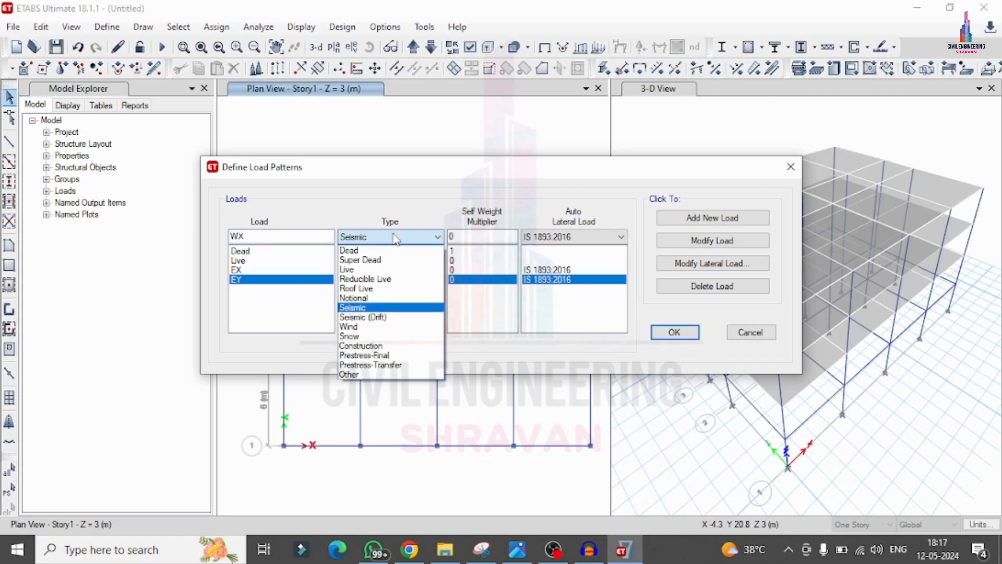
{"action": "left_click", "coordinate": [360, 326]}
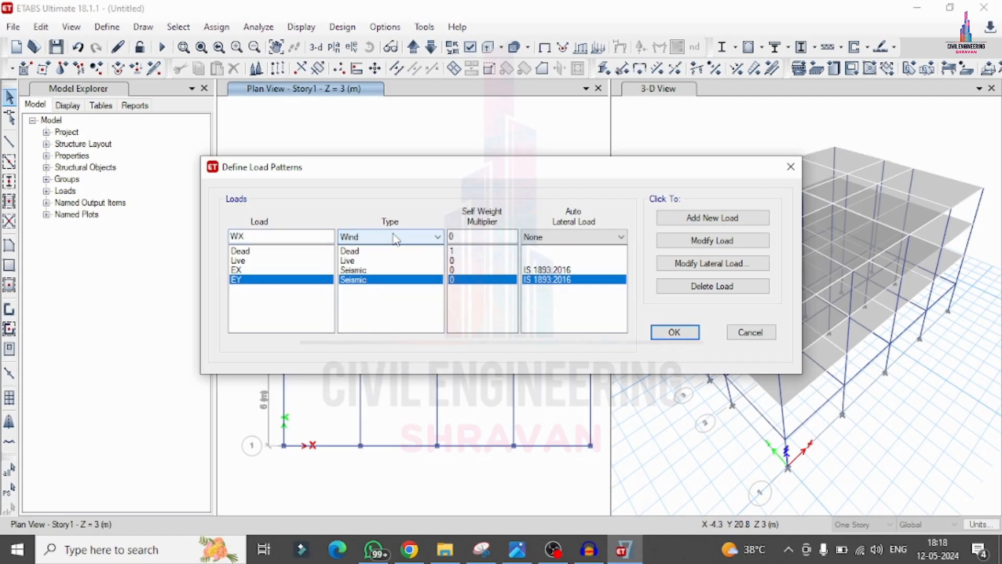
{"action": "left_click", "coordinate": [579, 238]}
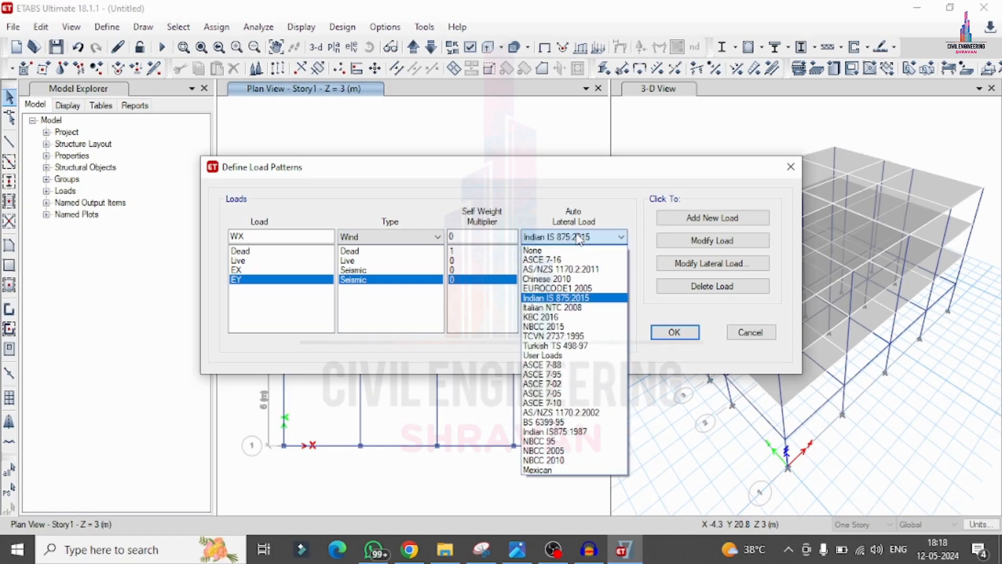
{"action": "left_click", "coordinate": [579, 249]}
{"action": "left_click", "coordinate": [685, 219]}
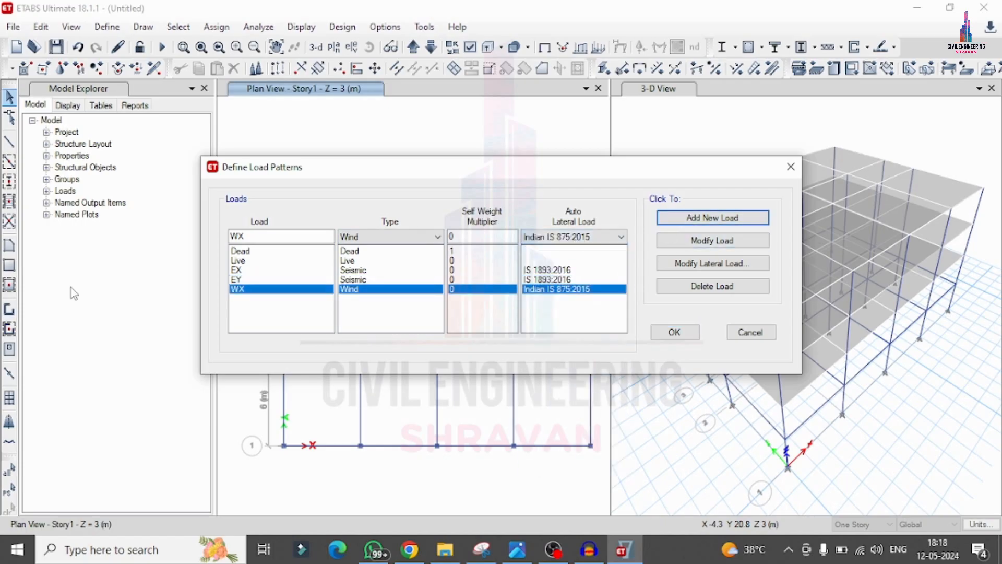
{"action": "left_click", "coordinate": [257, 238]}
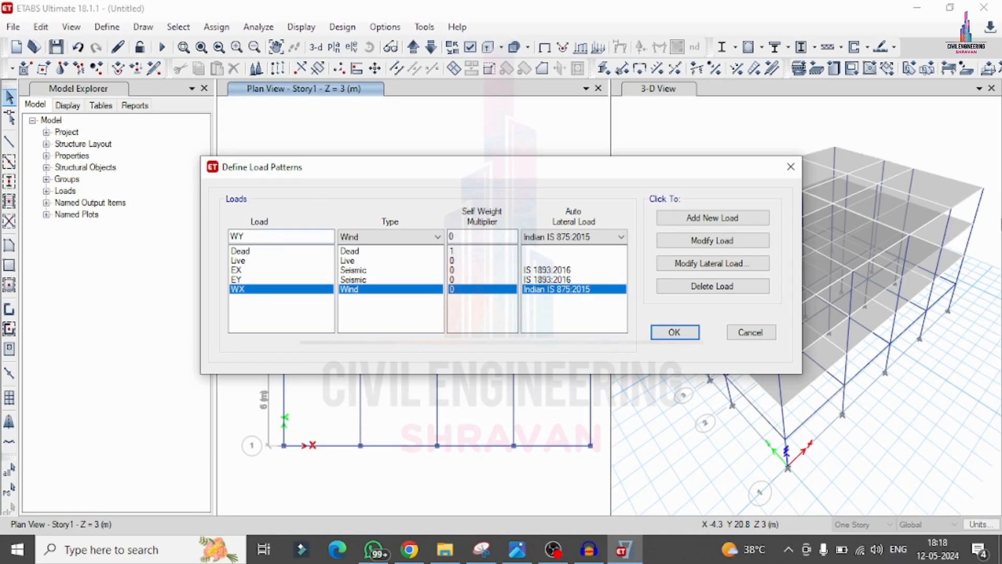
{"action": "left_click", "coordinate": [697, 224]}
Step: Set the per-code seismic zone factor of the EX lateral load to 0.16
{"action": "left_click", "coordinate": [544, 270]}
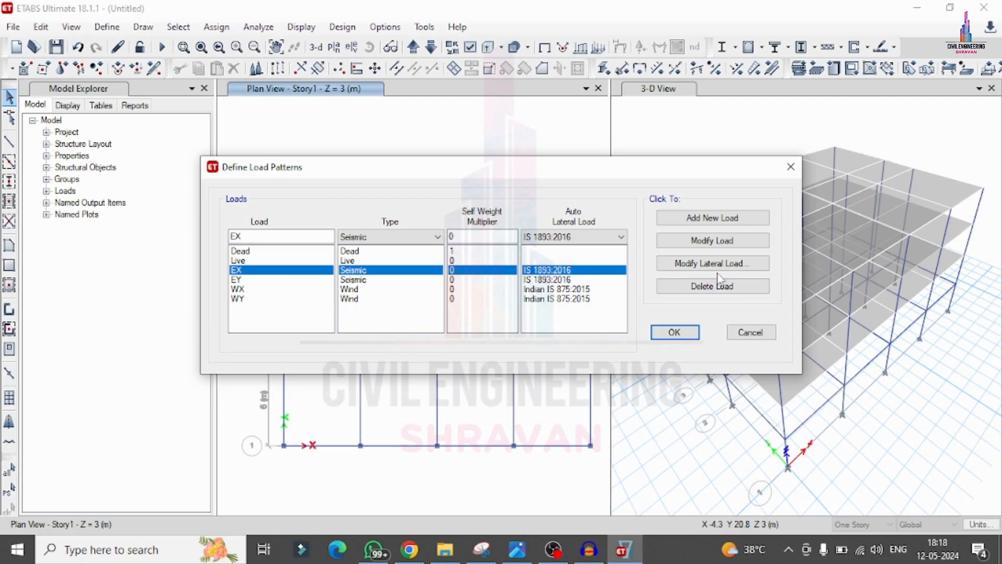
{"action": "left_click", "coordinate": [687, 264]}
{"action": "left_click", "coordinate": [655, 203]}
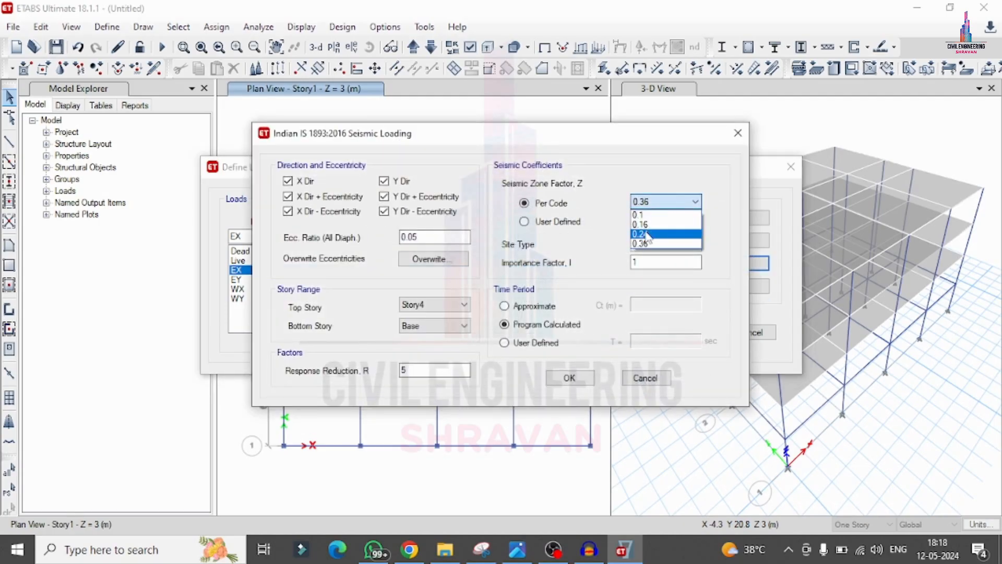
{"action": "left_click", "coordinate": [641, 225]}
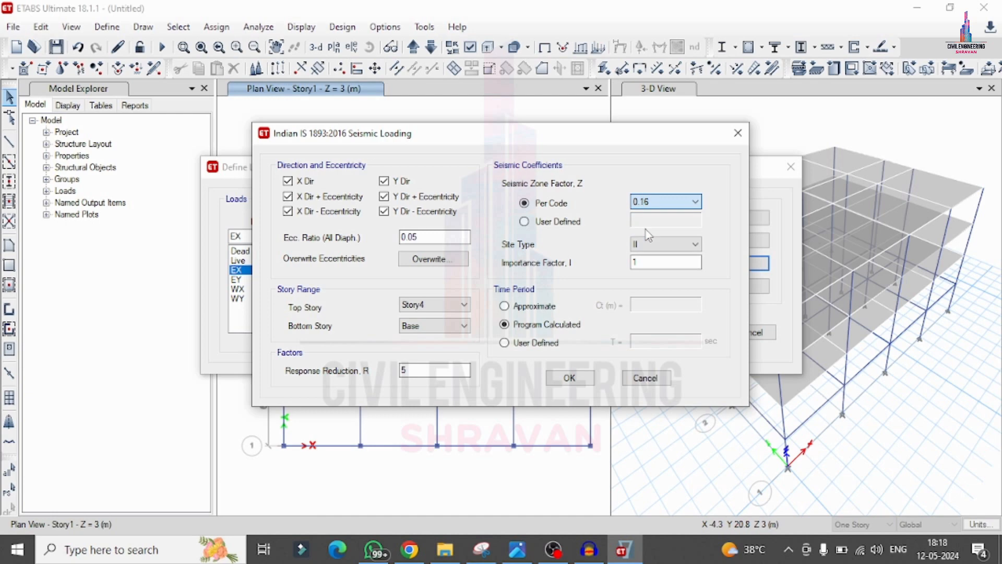
Step: Restrict the EX seismic loading to X Dir only, without any eccentricity cases, keeping site type II
{"action": "left_click", "coordinate": [405, 182]}
{"action": "left_click", "coordinate": [409, 197]}
{"action": "left_click", "coordinate": [403, 208]}
{"action": "left_click", "coordinate": [327, 208]}
{"action": "left_click", "coordinate": [303, 183]}
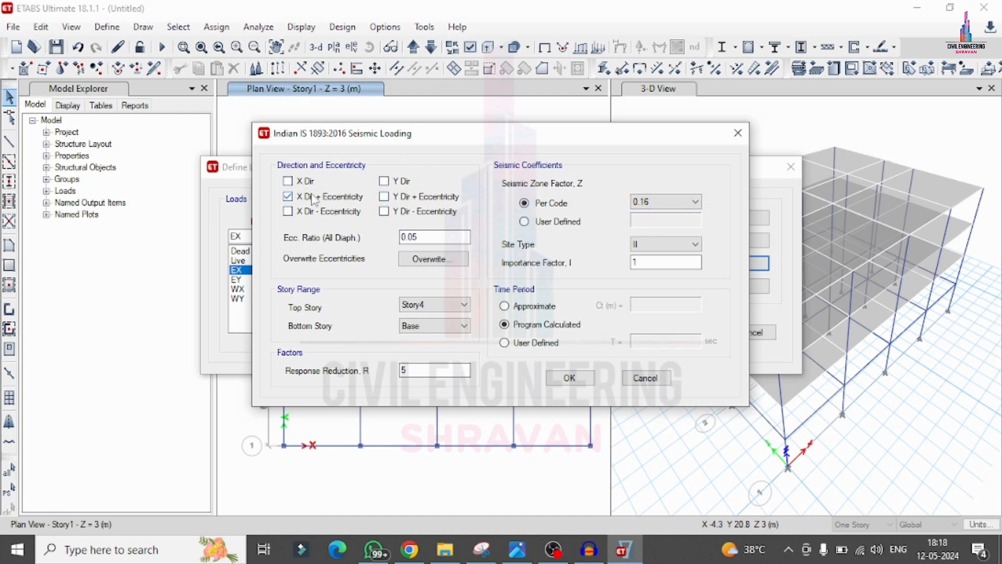
{"action": "left_click", "coordinate": [309, 193]}
{"action": "left_click", "coordinate": [286, 181]}
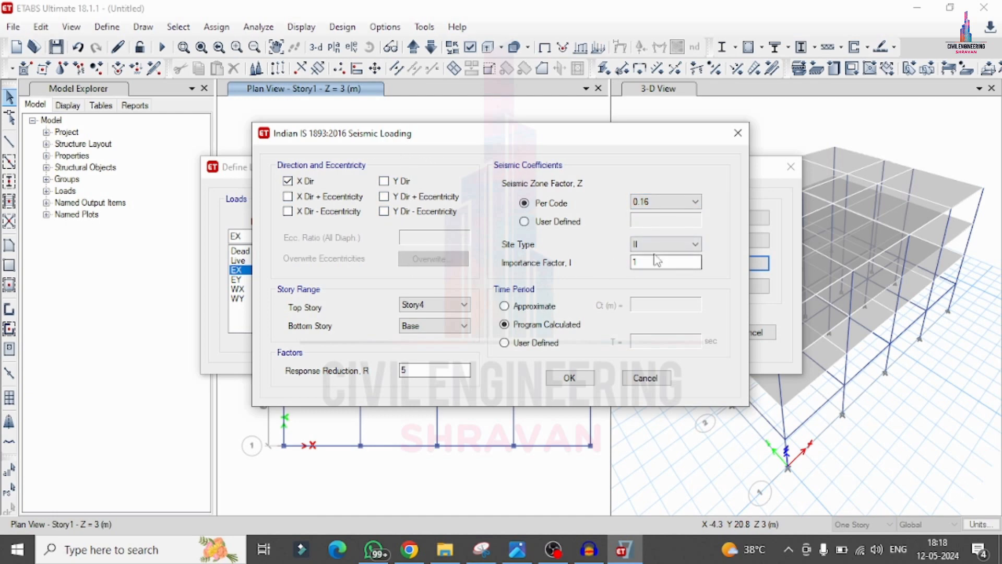
{"action": "left_click", "coordinate": [658, 245]}
{"action": "left_click", "coordinate": [659, 246]}
{"action": "left_click", "coordinate": [577, 371]}
Step: Restrict the EY seismic loading to Y Dir only, without any eccentricity cases
{"action": "left_click", "coordinate": [280, 289]}
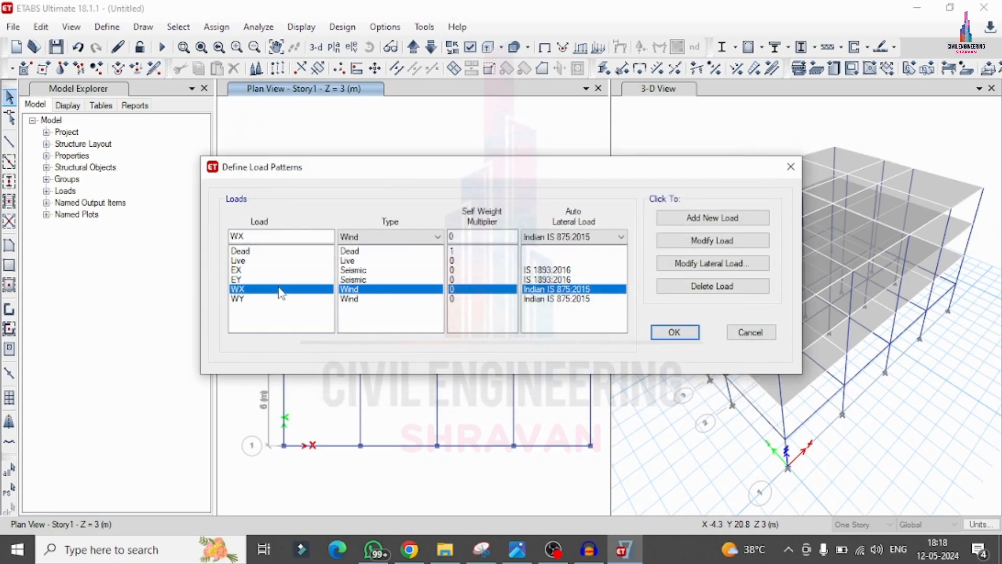
{"action": "left_click", "coordinate": [278, 280]}
{"action": "left_click", "coordinate": [752, 263]}
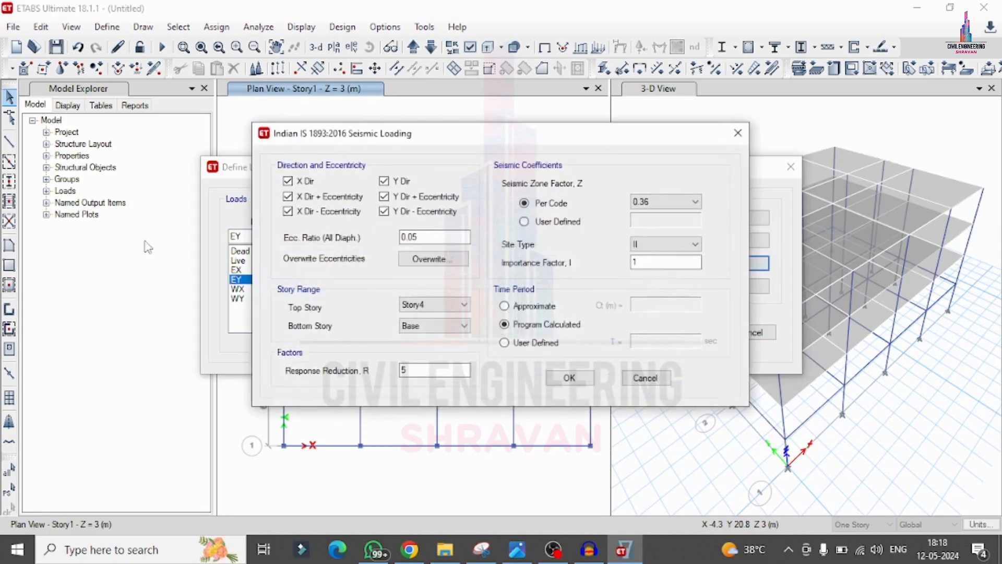
{"action": "left_click", "coordinate": [287, 180]}
{"action": "left_click", "coordinate": [318, 198]}
{"action": "left_click", "coordinate": [319, 211]}
{"action": "left_click", "coordinate": [384, 210]}
{"action": "left_click", "coordinate": [393, 194]}
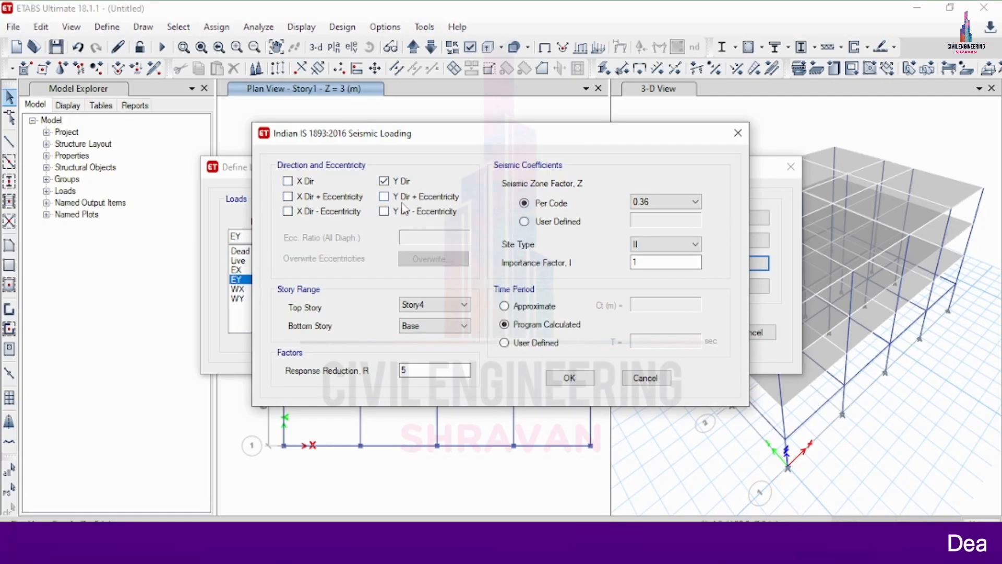
Step: Set the per-code seismic zone factor of the EY lateral load to 0.16
{"action": "left_click", "coordinate": [650, 201]}
{"action": "left_click", "coordinate": [649, 225]}
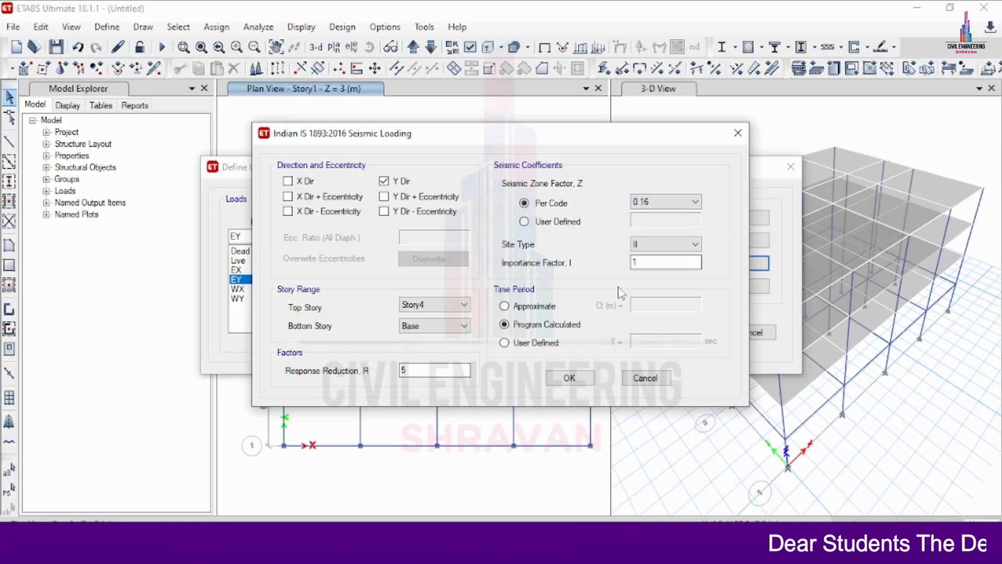
{"action": "left_click", "coordinate": [569, 377]}
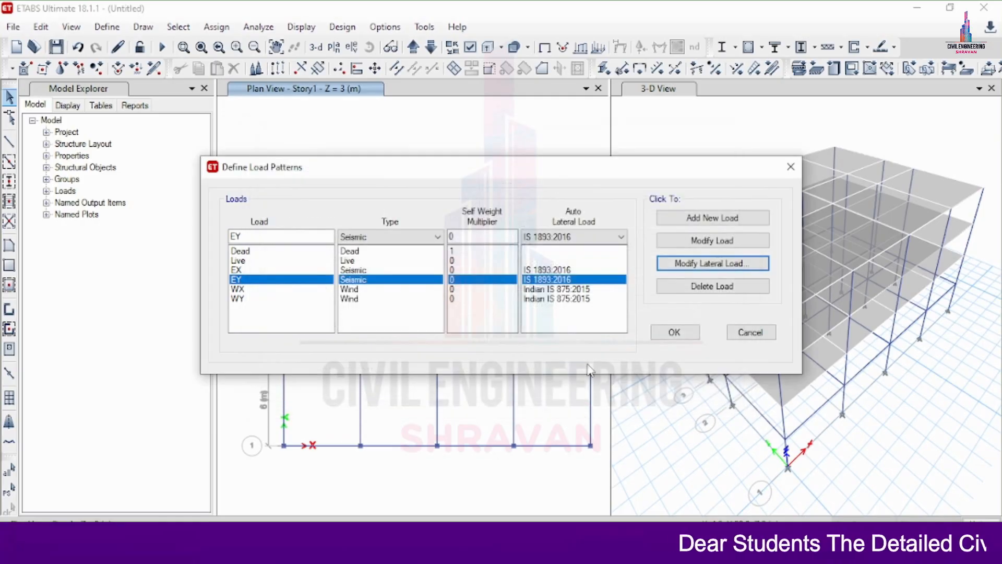
Step: Set the WX lateral load's wind speed to 39 m/s and terrain category to 3, keeping importance factor 1.00
{"action": "left_click", "coordinate": [570, 289]}
{"action": "left_click", "coordinate": [701, 257]}
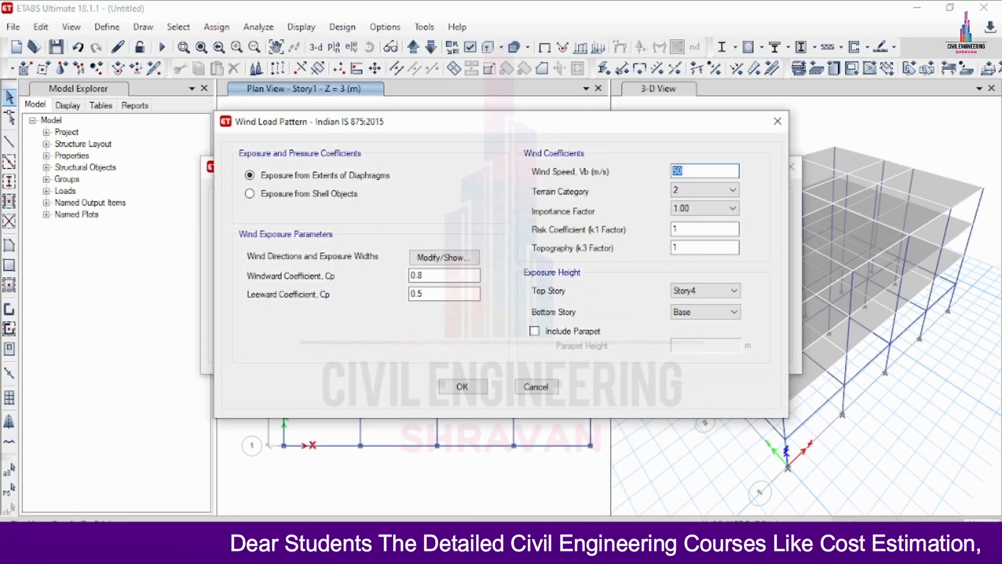
{"action": "left_click", "coordinate": [722, 189]}
{"action": "left_click", "coordinate": [687, 222]}
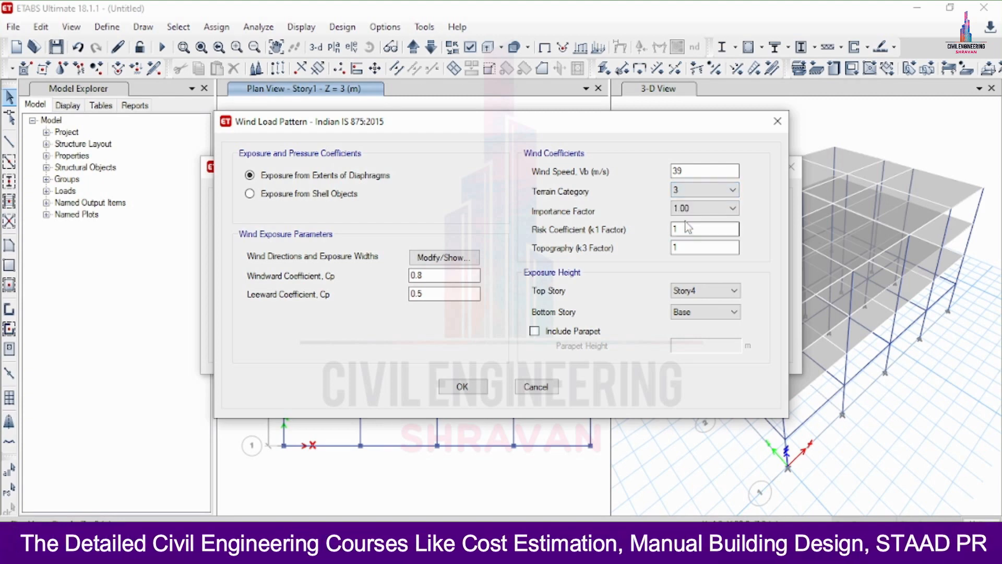
{"action": "left_click", "coordinate": [694, 208]}
{"action": "left_click", "coordinate": [689, 219]}
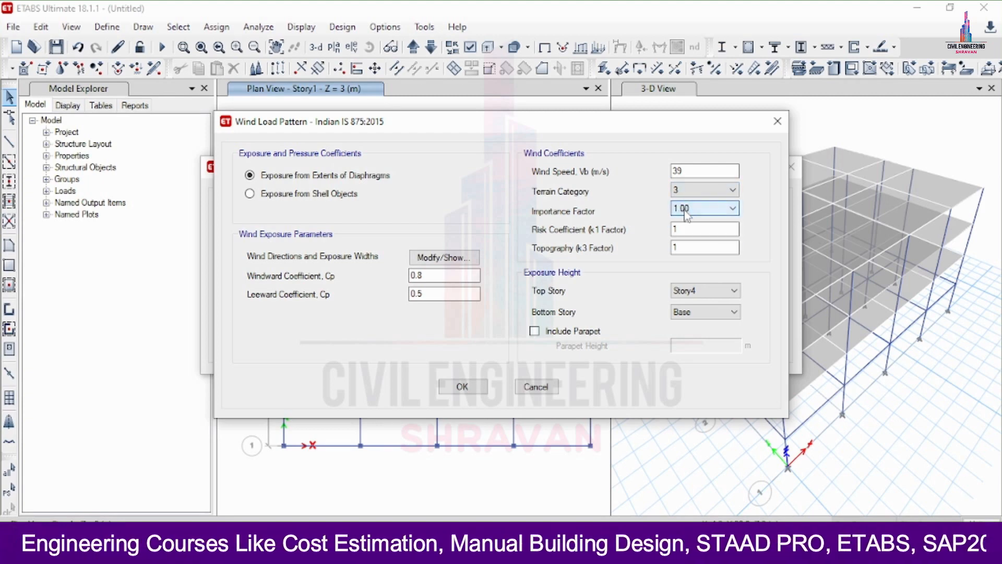
Step: Set the WX windward coefficient to 0.86 and accept direction angles 0 and 180 deg with program-calculated exposure widths
{"action": "left_click", "coordinate": [442, 275]}
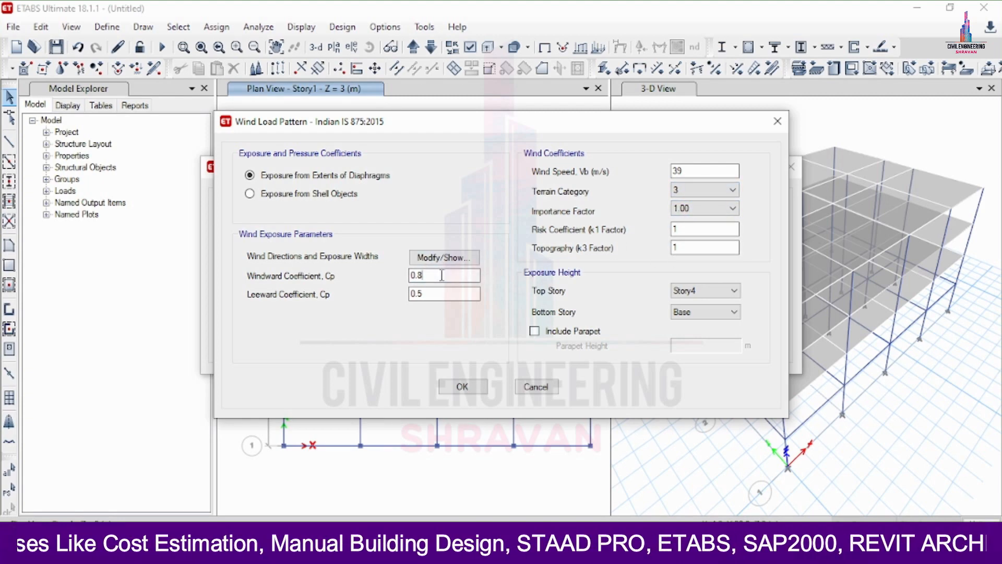
{"action": "type", "text": "6"}
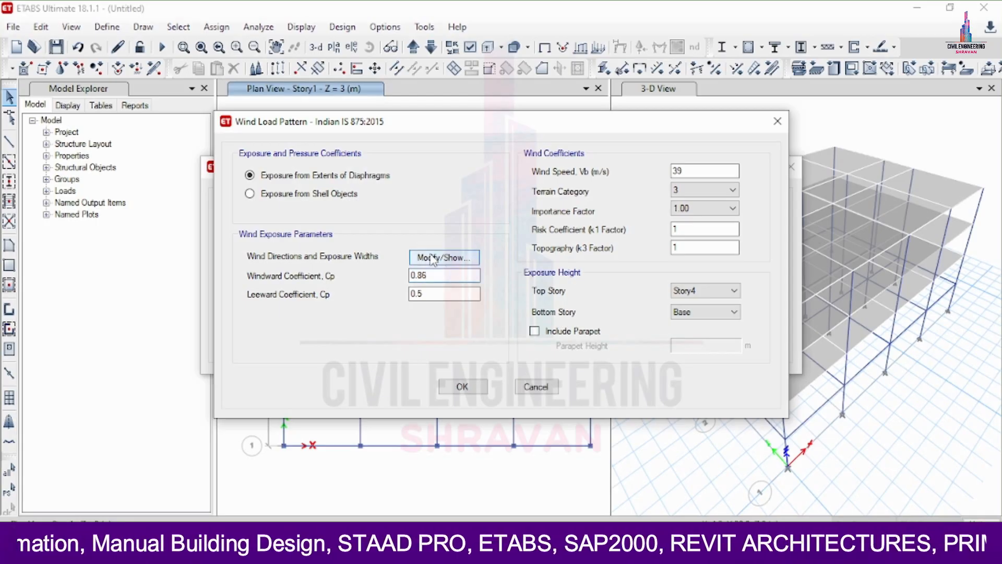
{"action": "left_click", "coordinate": [444, 257]}
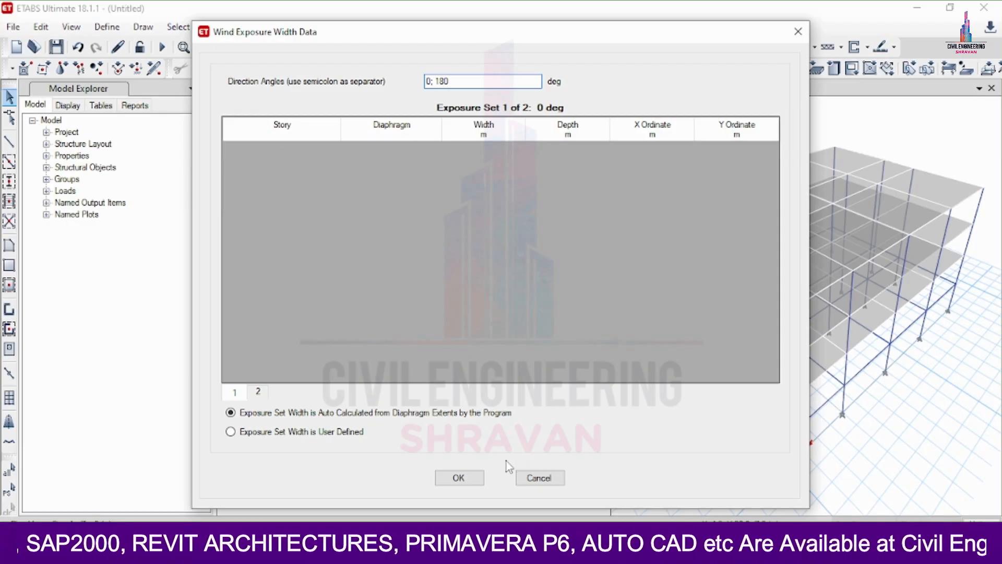
{"action": "left_click", "coordinate": [457, 475]}
{"action": "left_click", "coordinate": [464, 385]}
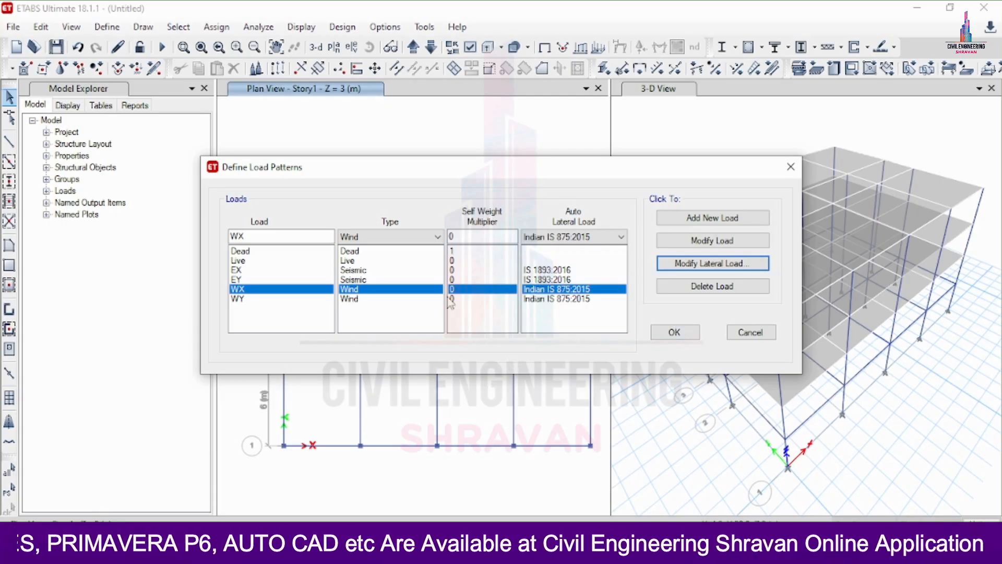
Step: Set the WY lateral load's wind speed to 39 m/s and terrain category to 3
{"action": "left_click", "coordinate": [453, 299]}
{"action": "left_click", "coordinate": [706, 262]}
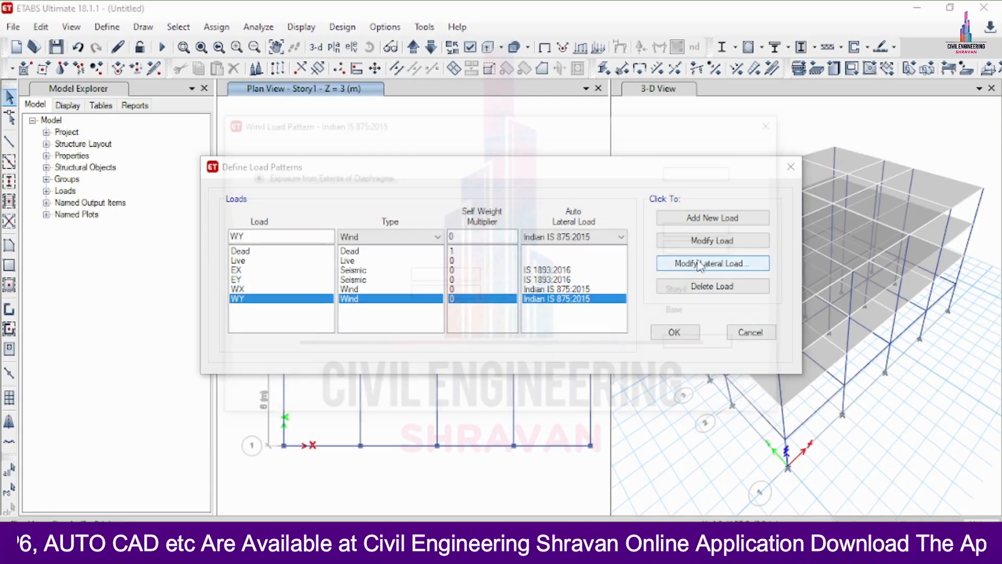
{"action": "left_click_drag", "start_coordinate": [716, 169], "coordinate": [664, 169]}
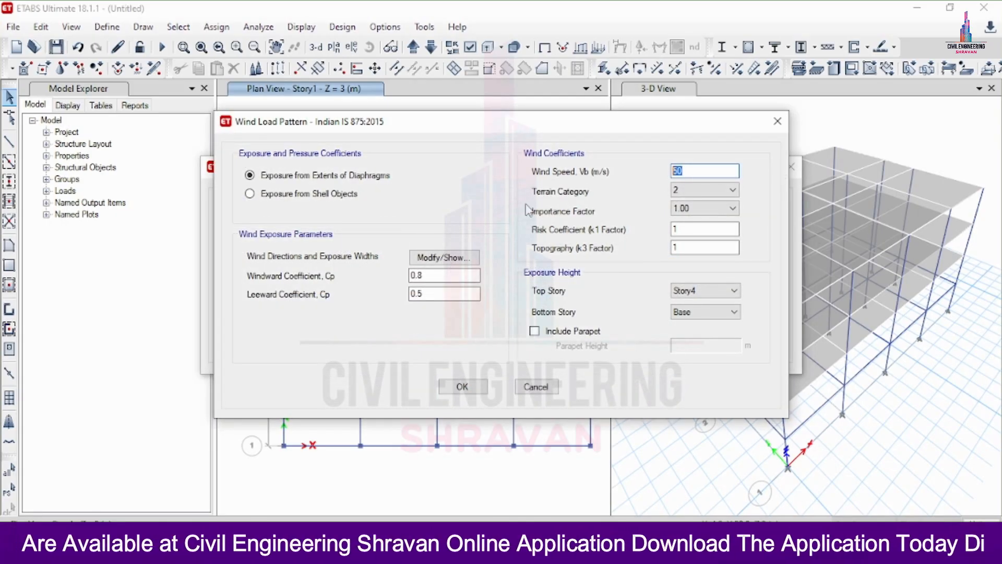
{"action": "type", "text": "4"}
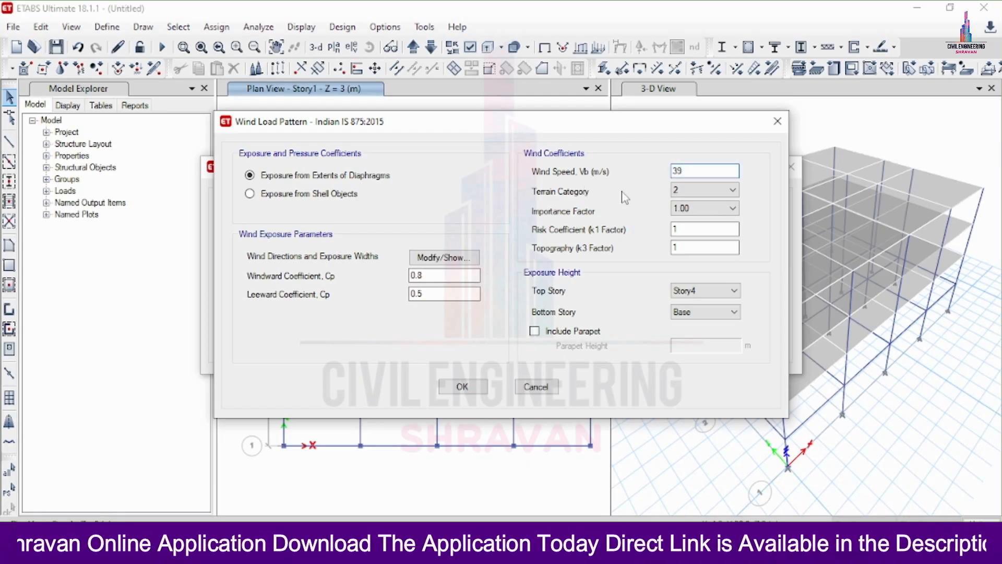
{"action": "left_click", "coordinate": [676, 190]}
{"action": "left_click", "coordinate": [686, 223]}
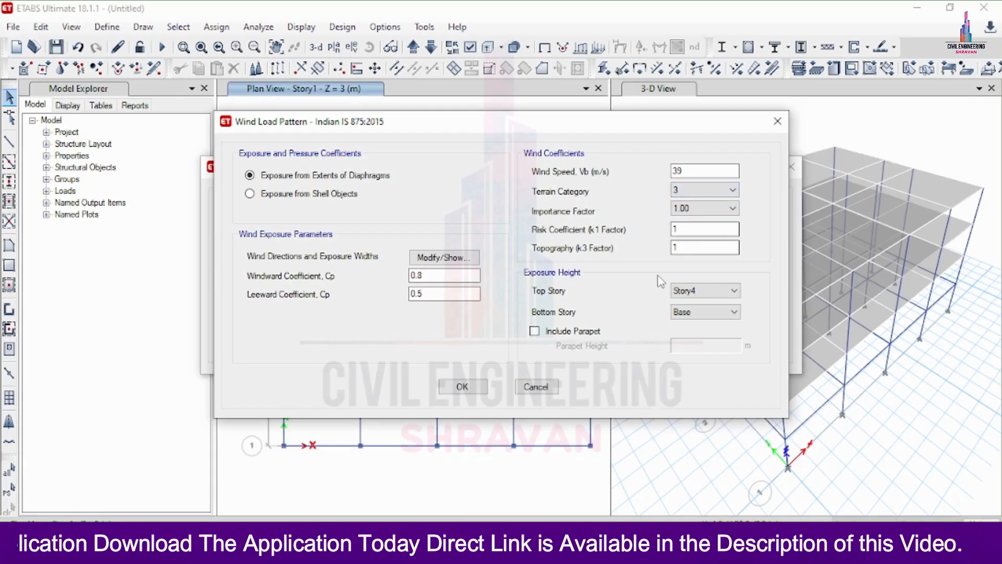
Step: Set the WY windward coefficient to 0.86, edit its wind direction angles, and accept the load patterns
{"action": "left_click", "coordinate": [437, 276]}
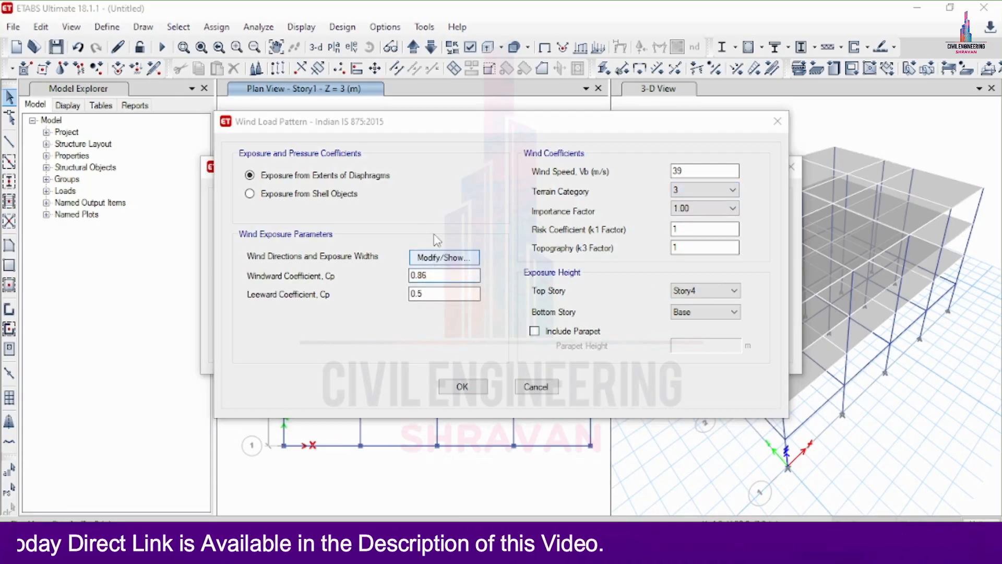
{"action": "left_click", "coordinate": [437, 256]}
{"action": "left_click", "coordinate": [437, 82]}
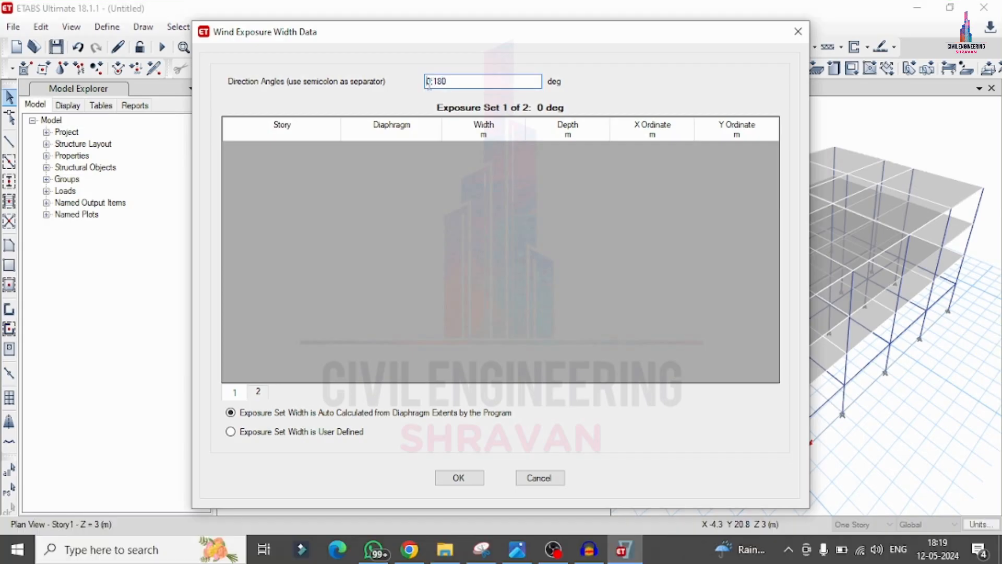
{"action": "type", "text": "9"}
{"action": "left_click", "coordinate": [460, 477]}
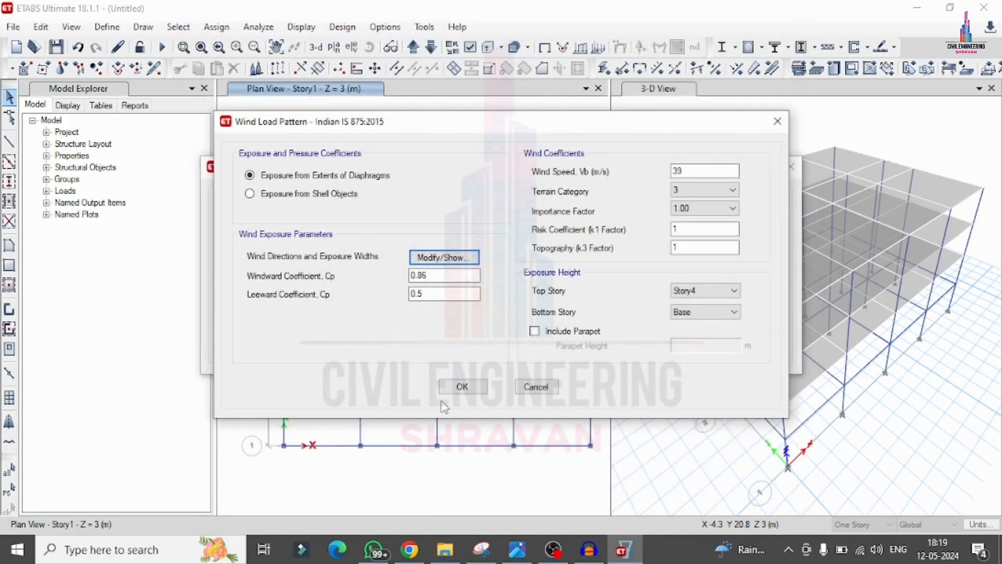
{"action": "left_click", "coordinate": [450, 387]}
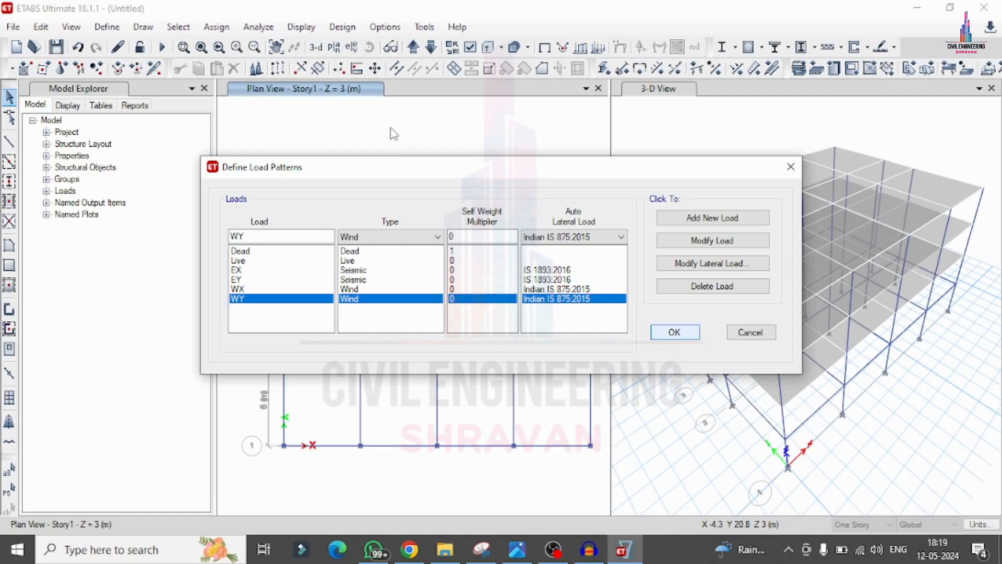
{"action": "key", "text": "Return"}
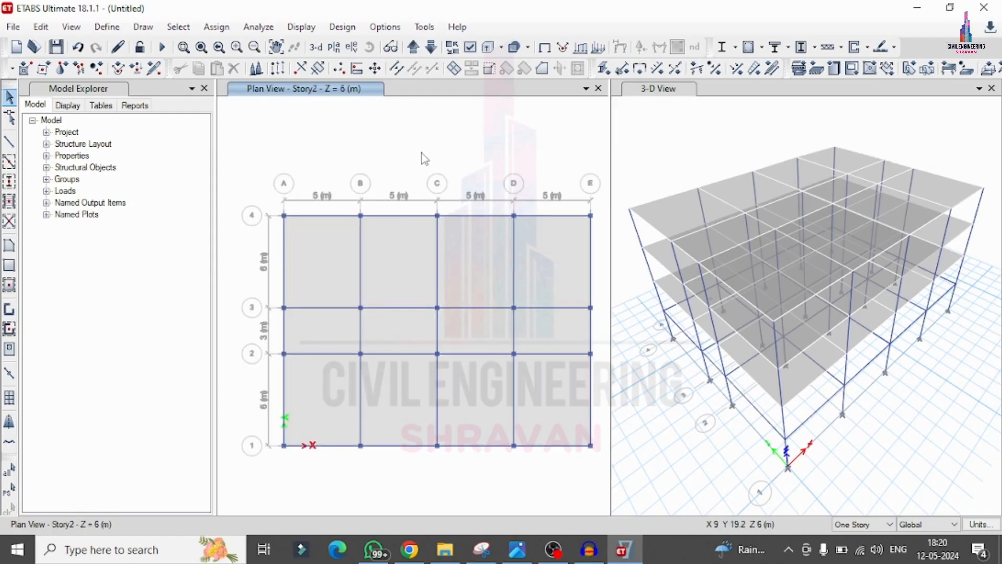
Step: Add Dead joint loads to all joints: 1 kN forces in global X, Y, Z and 1 kN-m moments about XX, YY, ZZ
{"action": "left_click", "coordinate": [11, 471]}
{"action": "left_click", "coordinate": [220, 29]}
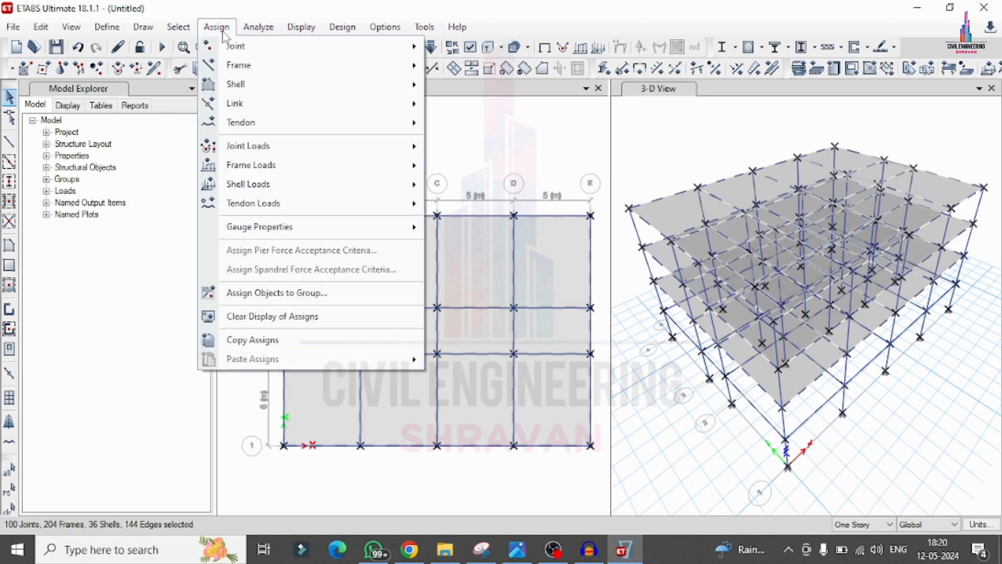
{"action": "mouse_move", "coordinate": [251, 146]}
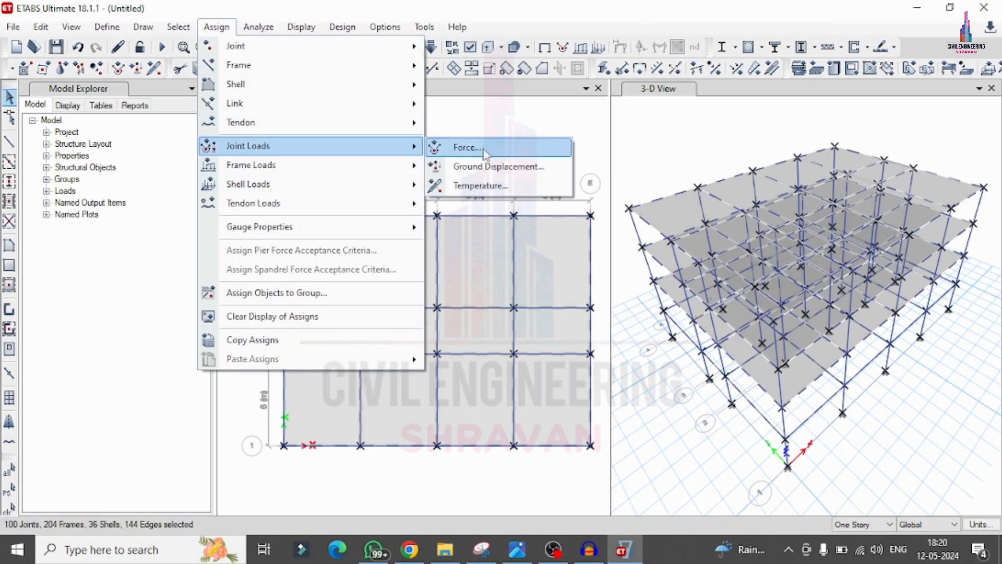
{"action": "left_click", "coordinate": [485, 152]}
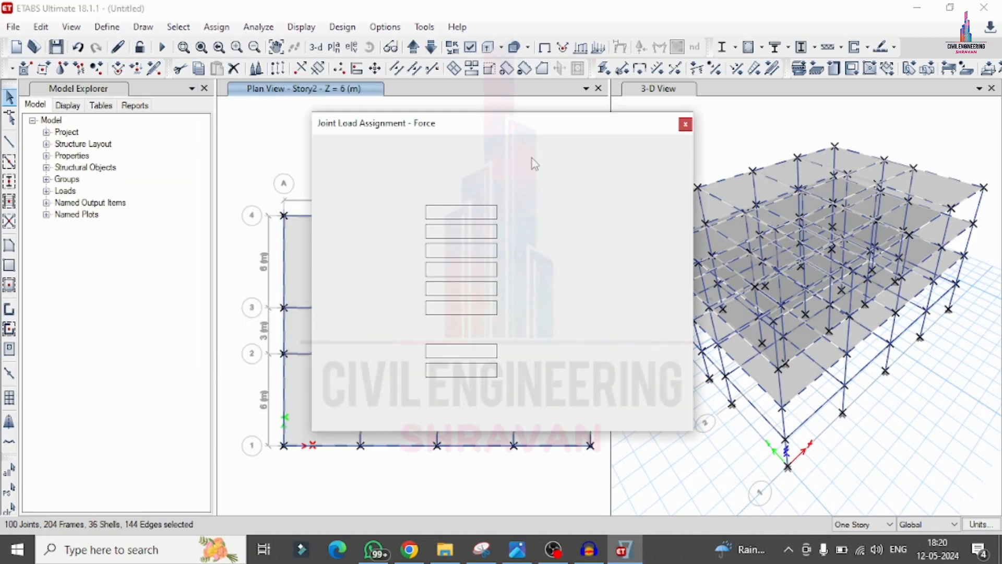
{"action": "double_click", "coordinate": [468, 212]}
{"action": "type", "text": "1"}
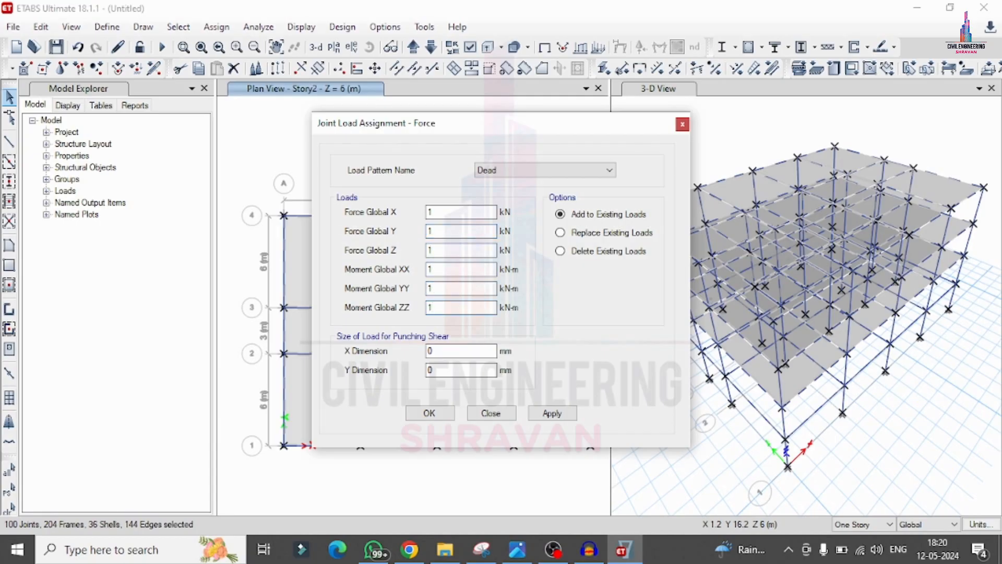
{"action": "left_click", "coordinate": [552, 413]}
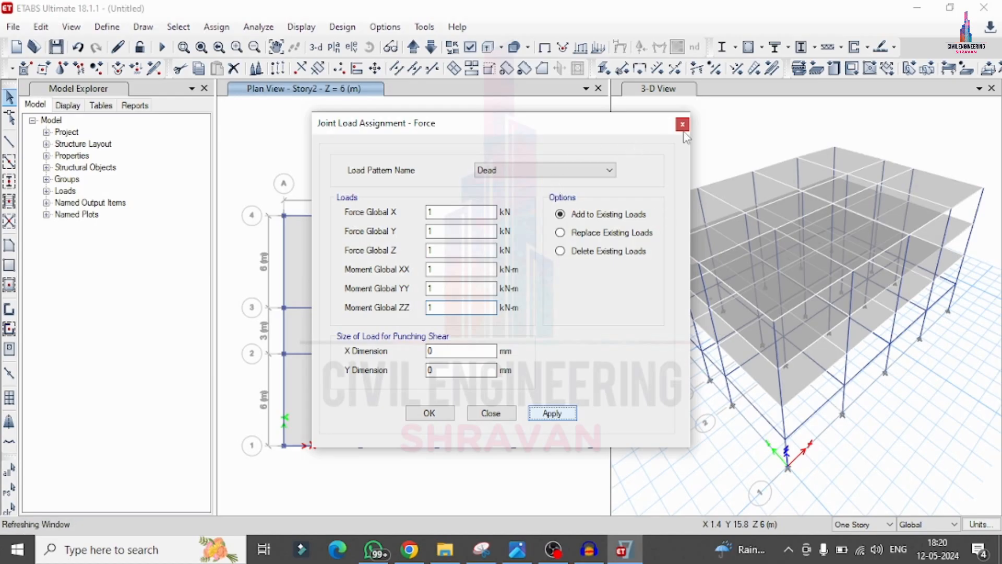
{"action": "left_click", "coordinate": [429, 413]}
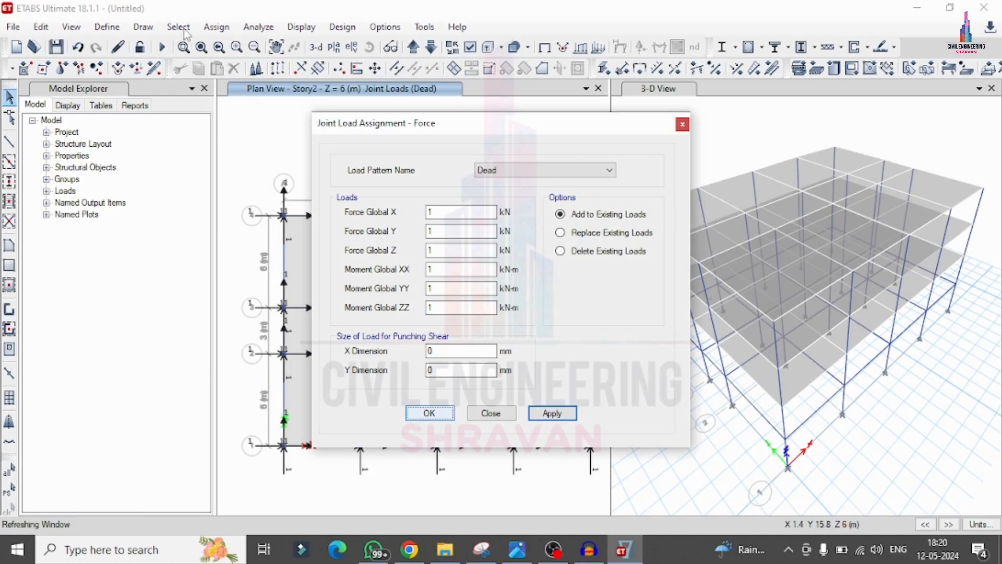
Step: Select all frames that use frame section property b
{"action": "left_click", "coordinate": [181, 29]}
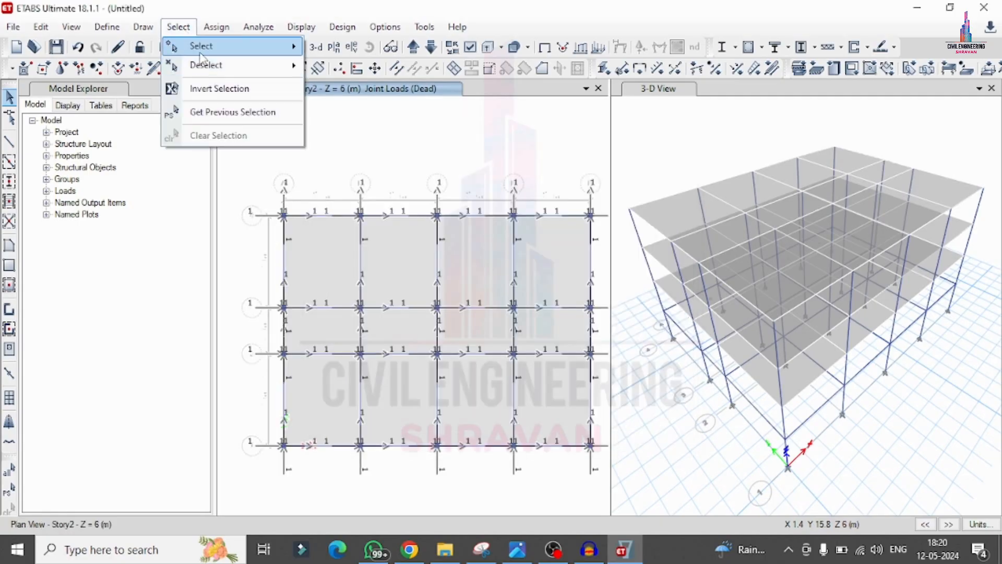
{"action": "mouse_move", "coordinate": [204, 48]}
{"action": "mouse_move", "coordinate": [352, 175]}
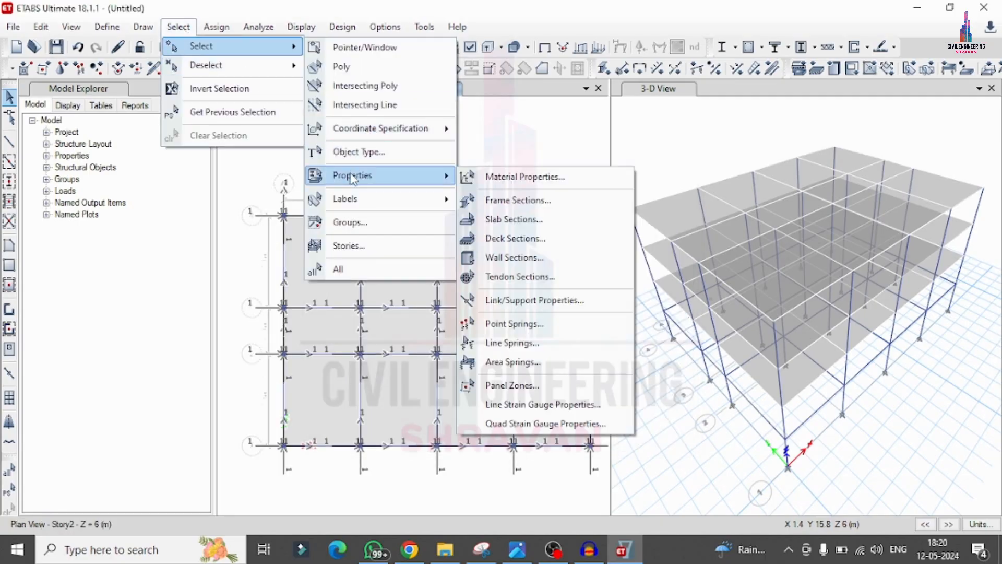
{"action": "left_click", "coordinate": [499, 203]}
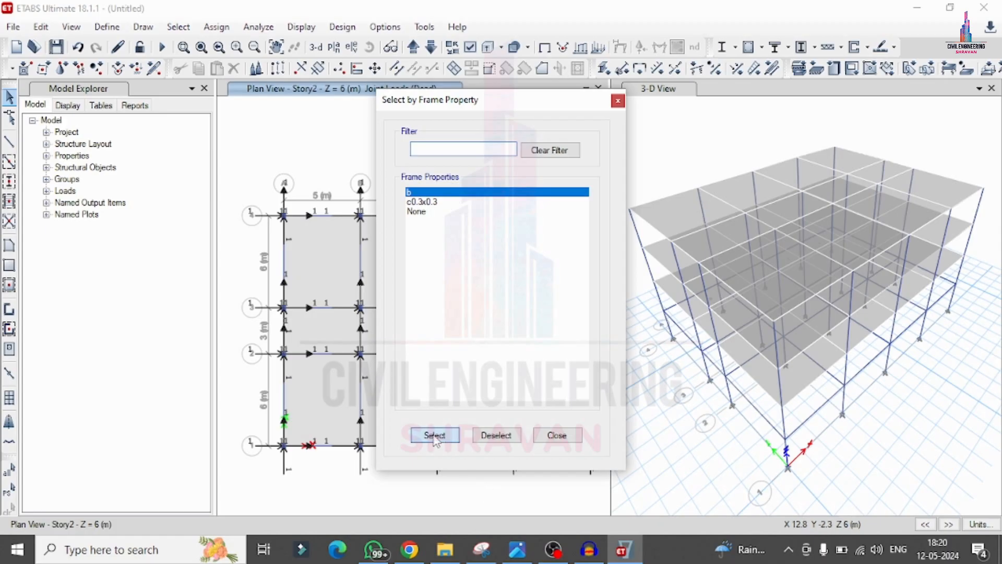
{"action": "left_click", "coordinate": [447, 437]}
{"action": "left_click", "coordinate": [552, 437]}
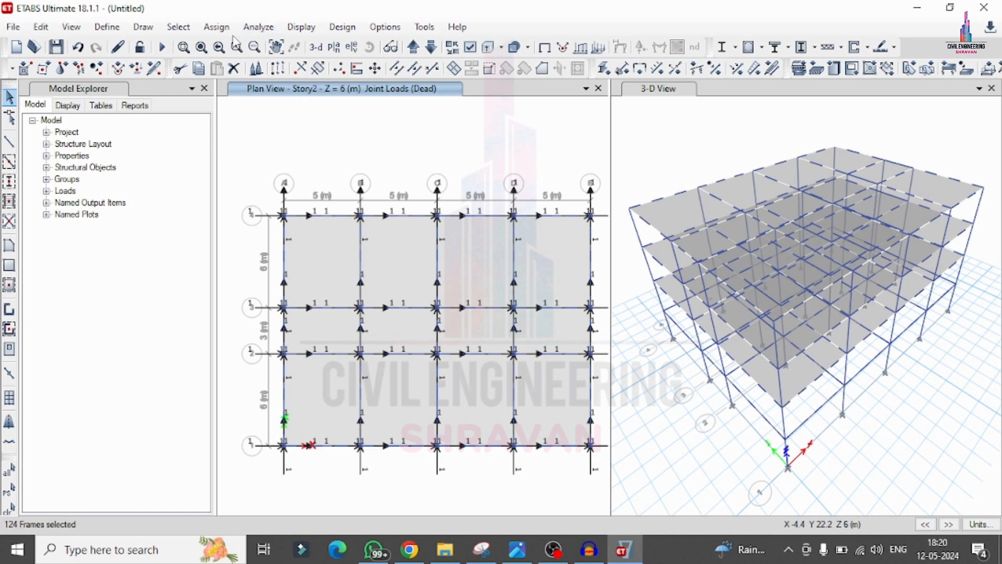
Step: Add a uniform distributed Dead load of 24.3 kN/m in the gravity direction to the selected beams' existing loads
{"action": "left_click", "coordinate": [216, 26]}
{"action": "mouse_move", "coordinate": [250, 165]}
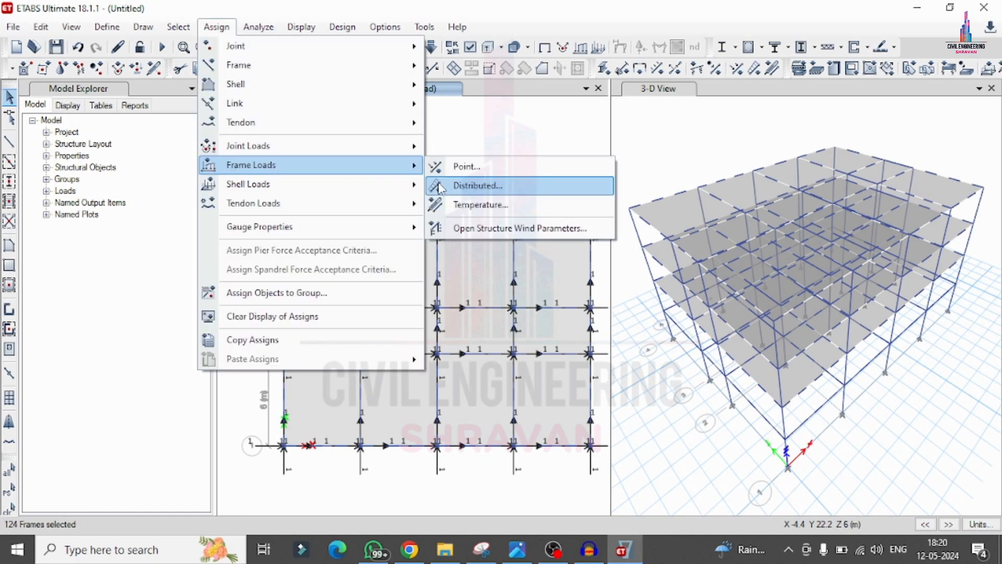
{"action": "left_click", "coordinate": [440, 188]}
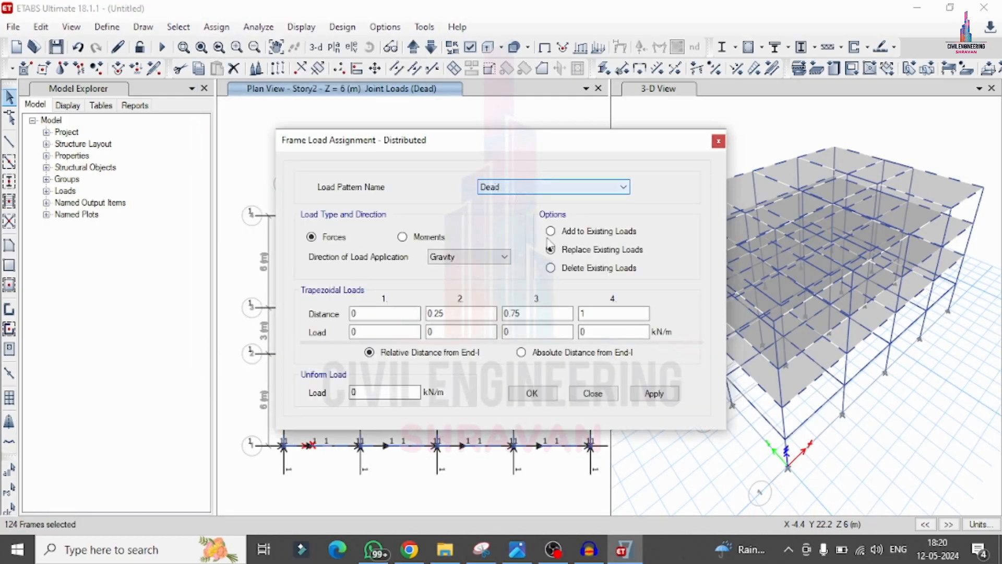
{"action": "left_click", "coordinate": [551, 231]}
{"action": "double_click", "coordinate": [369, 392]}
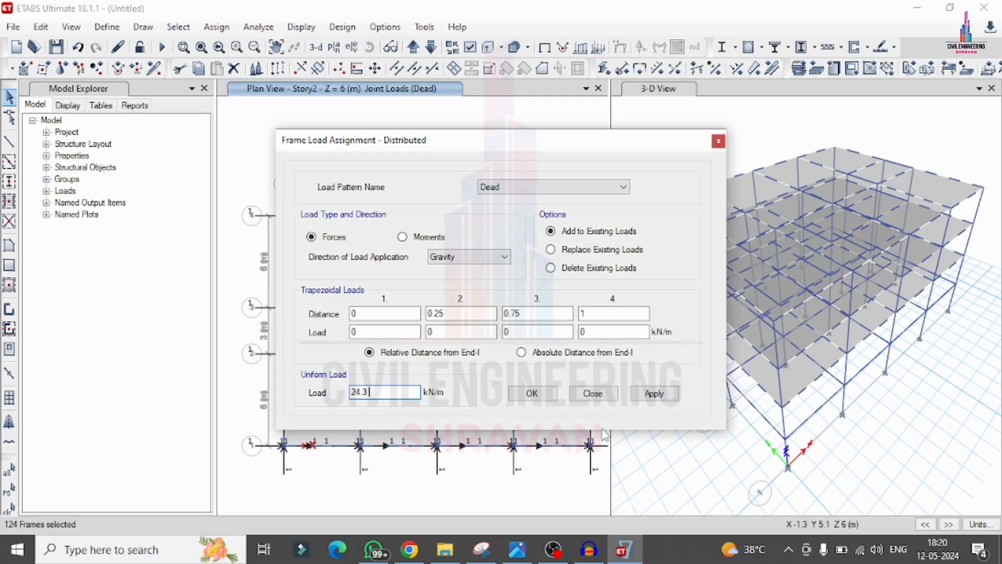
{"action": "left_click", "coordinate": [654, 394]}
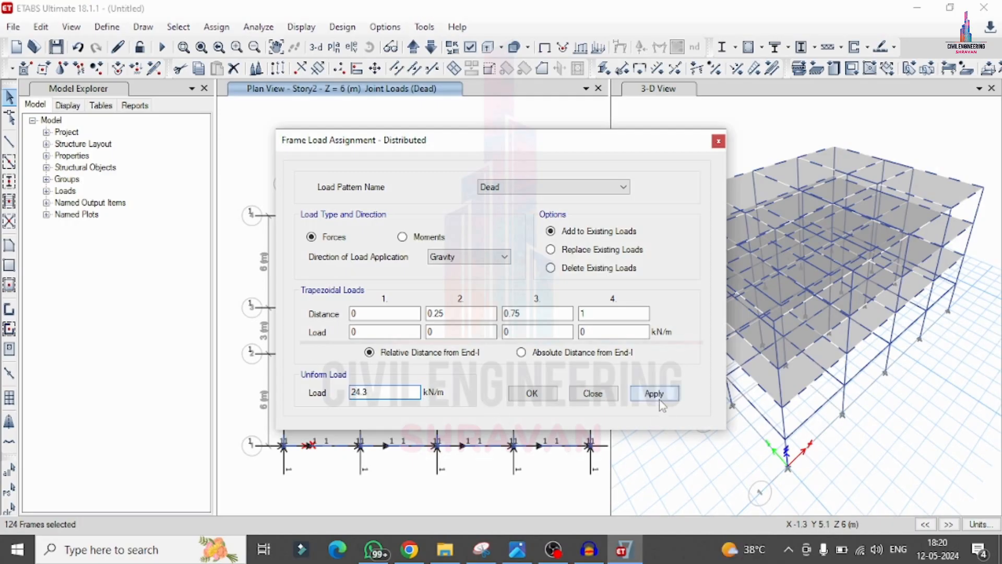
{"action": "left_click", "coordinate": [532, 394]}
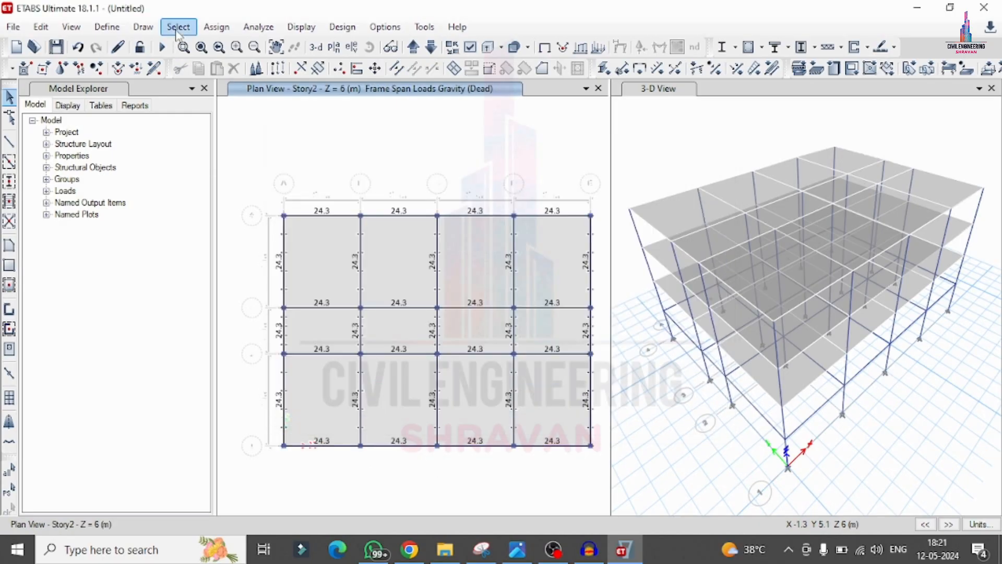
Step: Select all slabs that use slab section property Slab125
{"action": "left_click", "coordinate": [178, 29]}
{"action": "left_click", "coordinate": [179, 29]}
{"action": "left_click", "coordinate": [180, 29]}
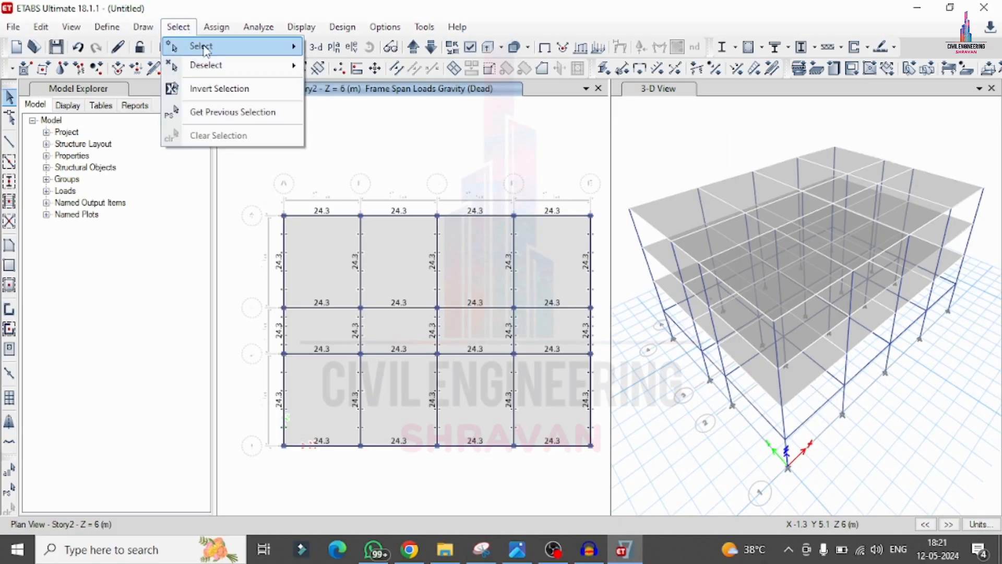
{"action": "mouse_move", "coordinate": [209, 47]}
{"action": "mouse_move", "coordinate": [367, 180]}
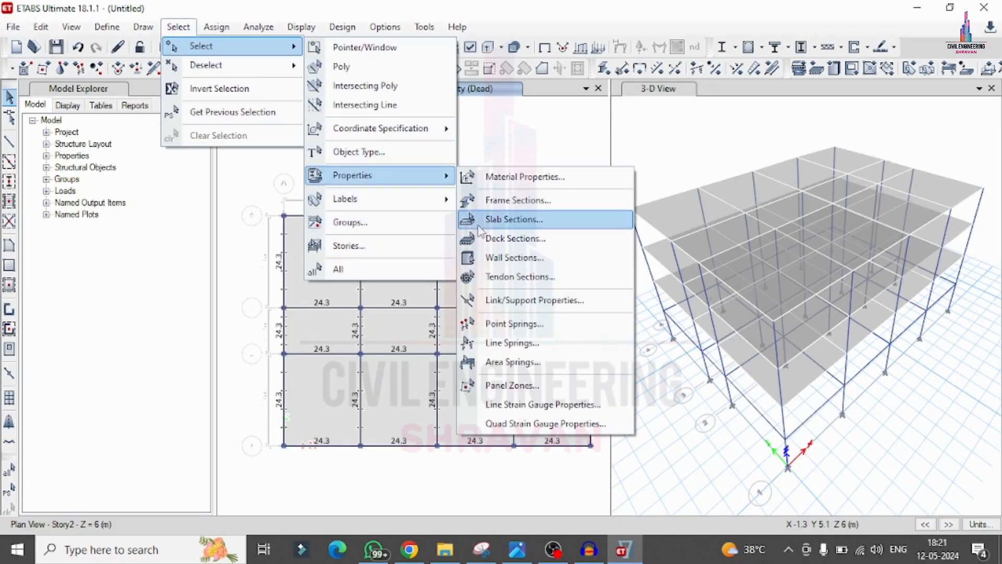
{"action": "left_click", "coordinate": [501, 219]}
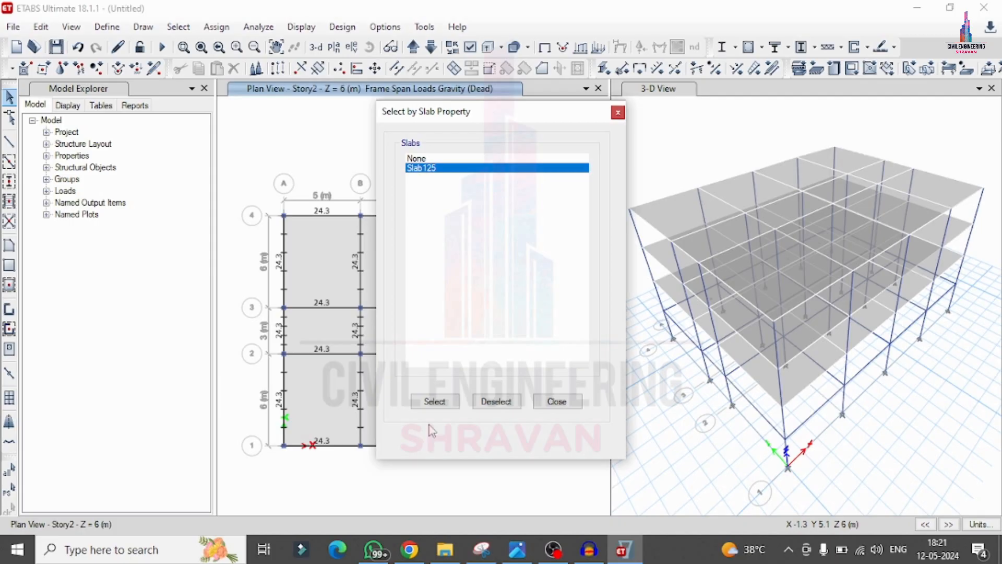
{"action": "left_click", "coordinate": [435, 401]}
{"action": "left_click", "coordinate": [557, 401]}
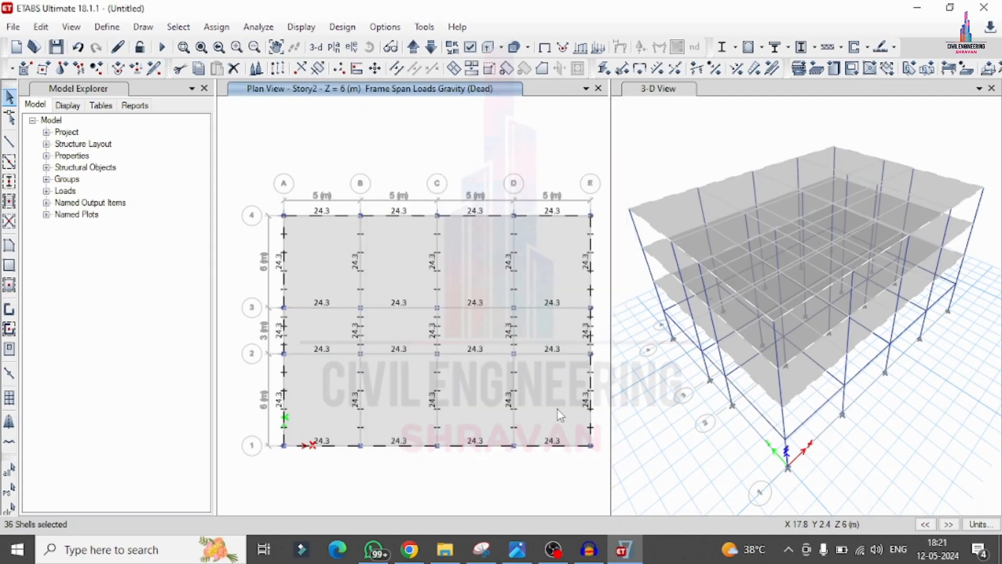
Step: Add a uniform Live shell load of 3.5 kN/m² in the gravity direction to the selected slabs' existing loads
{"action": "left_click", "coordinate": [216, 27]}
{"action": "mouse_move", "coordinate": [250, 183]}
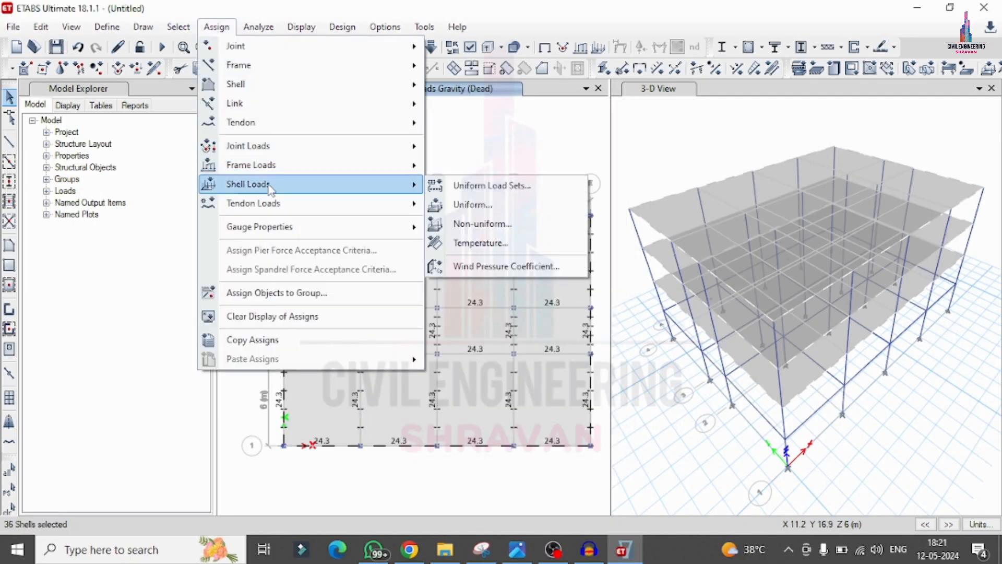
{"action": "left_click", "coordinate": [459, 204]}
{"action": "left_click", "coordinate": [524, 234]}
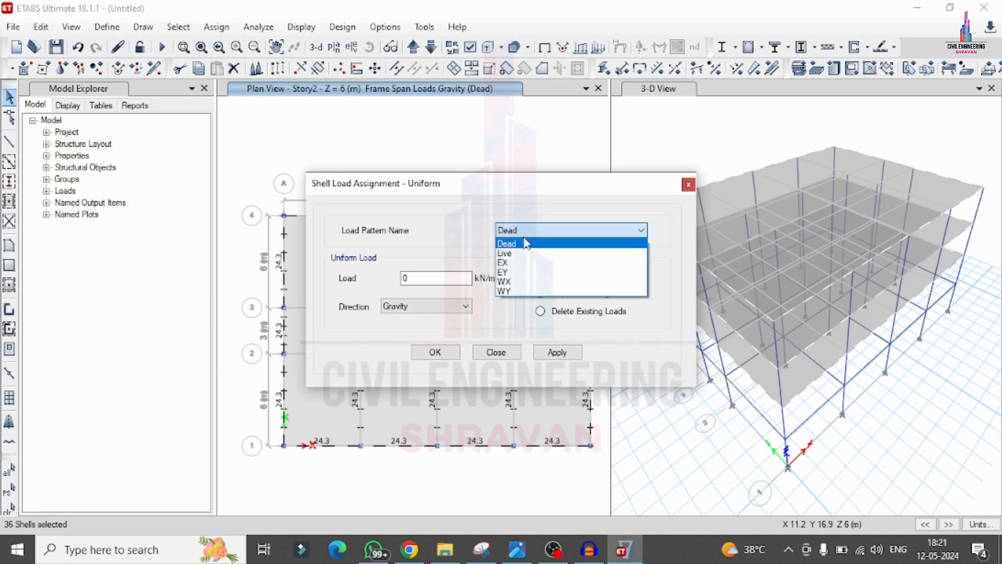
{"action": "left_click", "coordinate": [524, 251]}
{"action": "left_click", "coordinate": [540, 274]}
{"action": "double_click", "coordinate": [440, 277]}
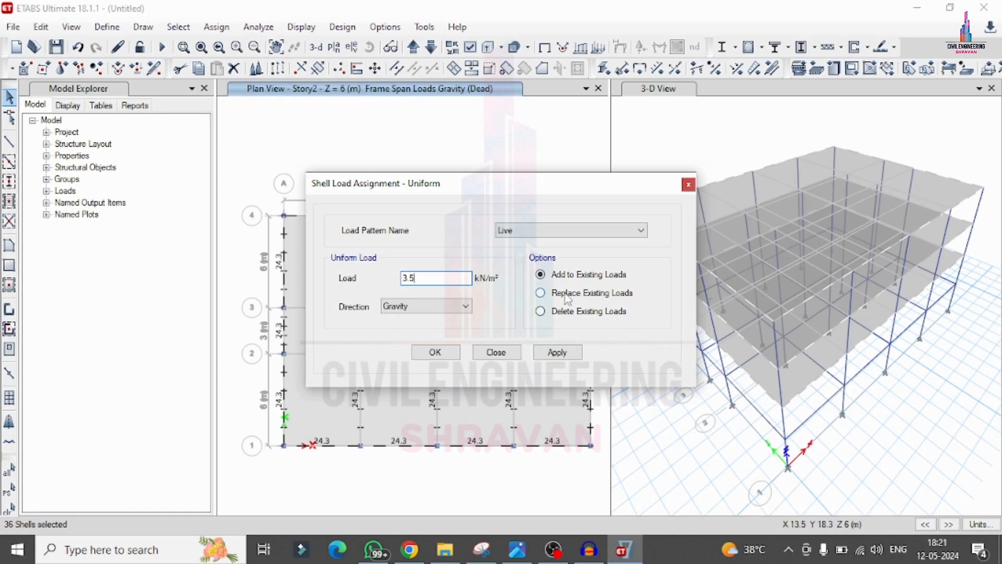
{"action": "left_click", "coordinate": [557, 353]}
{"action": "left_click", "coordinate": [432, 353]}
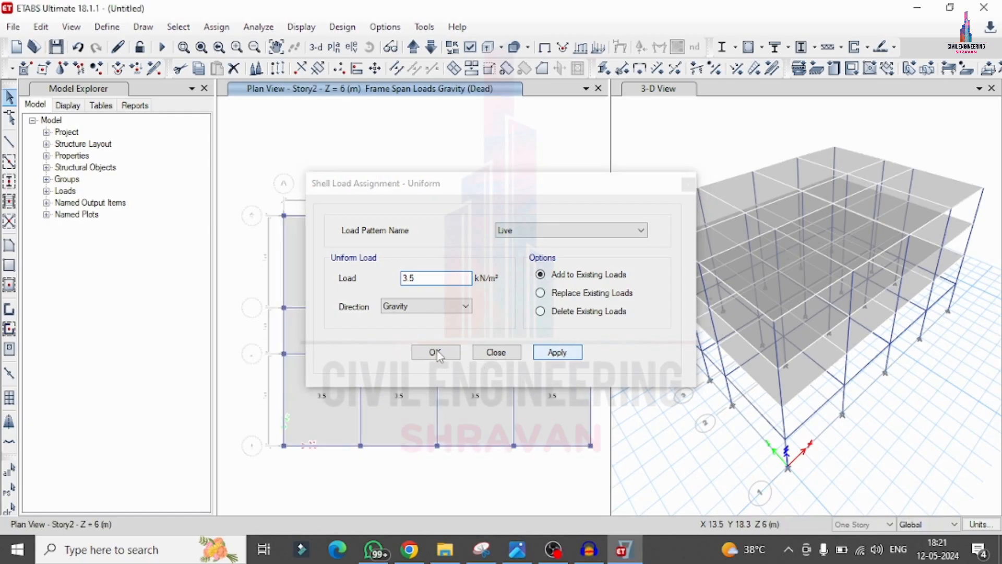
{"action": "left_click", "coordinate": [437, 353]}
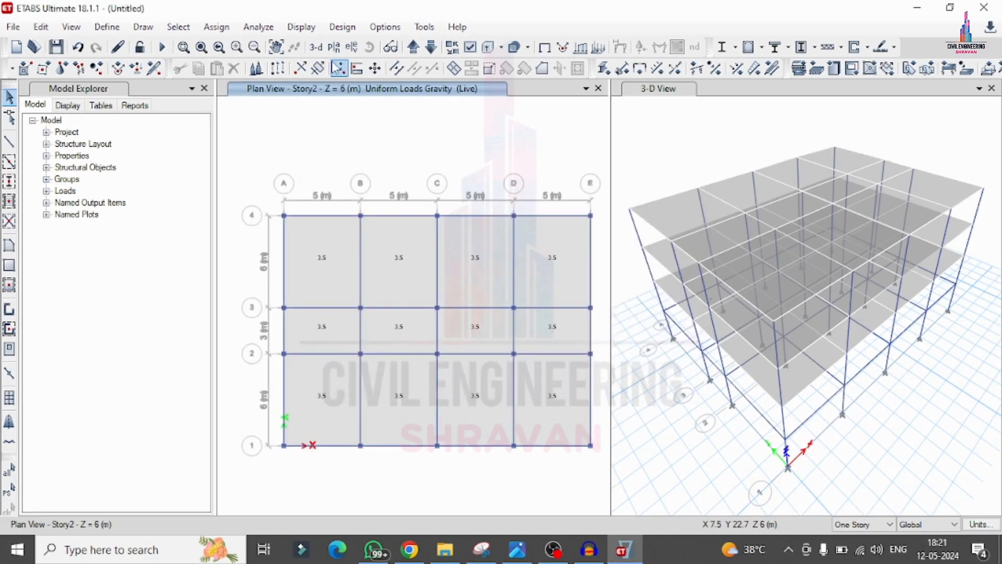
Step: Select all objects on the Base story
{"action": "left_click", "coordinate": [178, 26]}
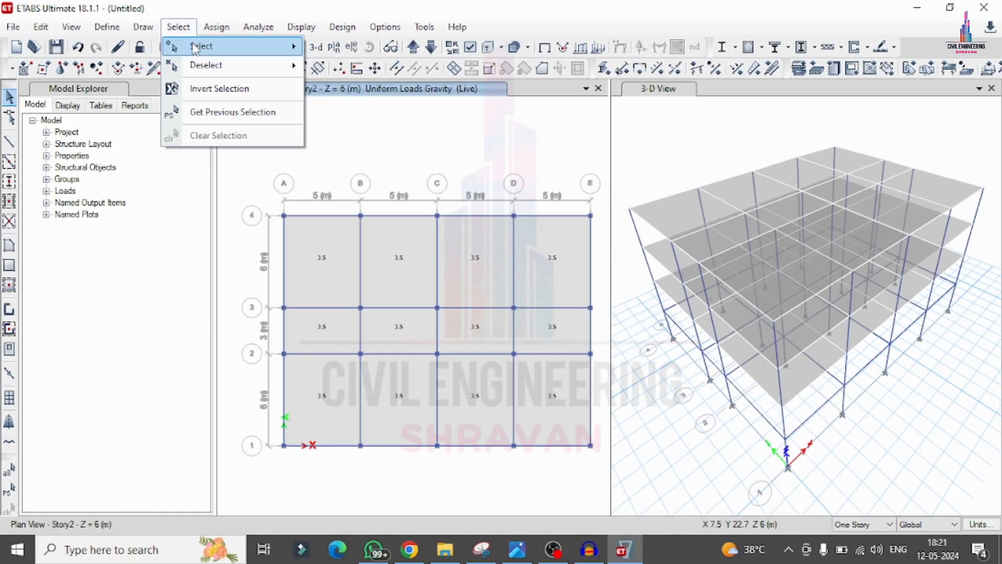
{"action": "mouse_move", "coordinate": [201, 47]}
{"action": "left_click", "coordinate": [349, 245]}
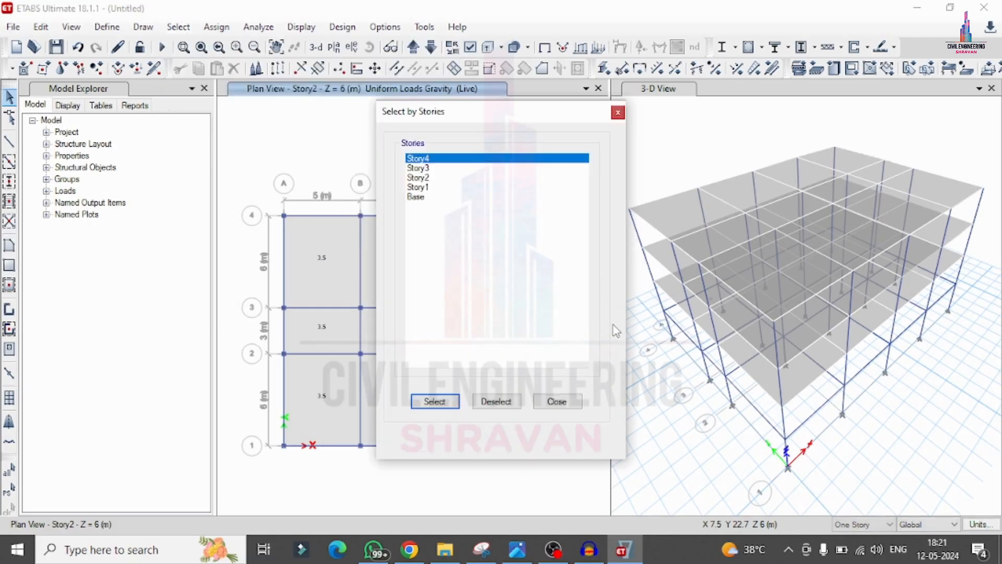
{"action": "left_click", "coordinate": [416, 197]}
{"action": "left_click", "coordinate": [434, 401]}
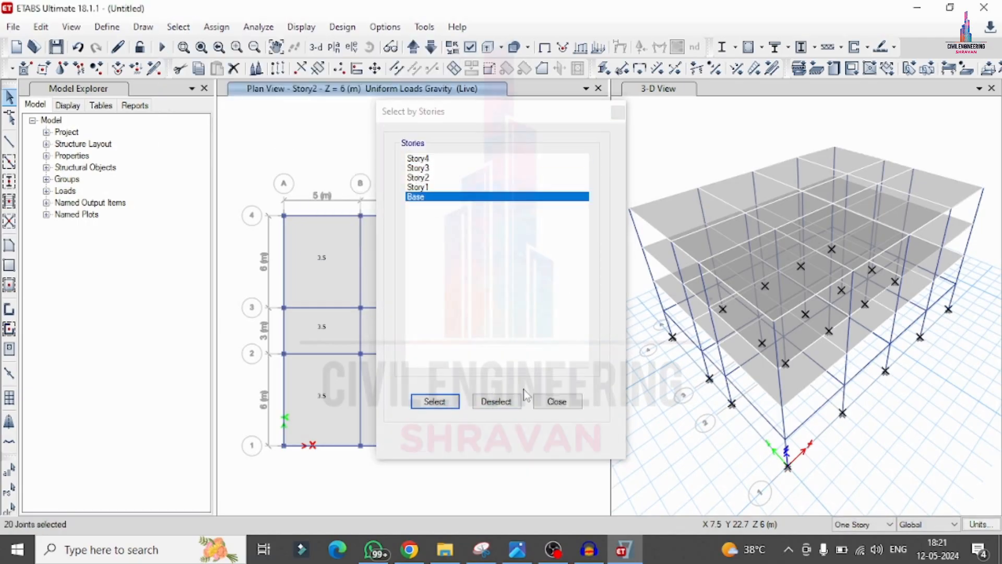
{"action": "left_click", "coordinate": [557, 401]}
Step: Assign fixed restraints to the selected base joints, restraining translation and rotation in X, Y and Z
{"action": "left_click", "coordinate": [216, 27]}
{"action": "mouse_move", "coordinate": [235, 45]}
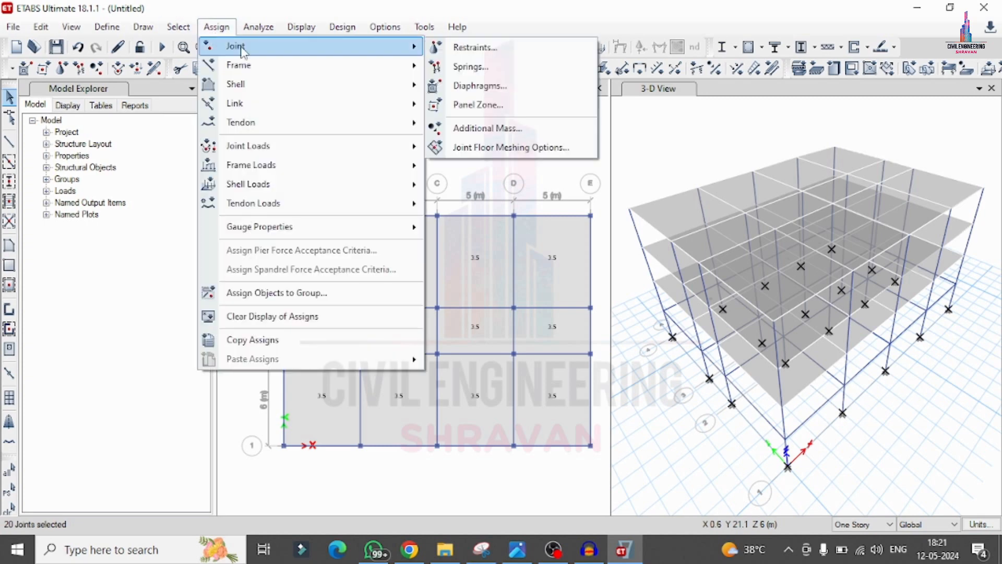
{"action": "left_click", "coordinate": [441, 46]}
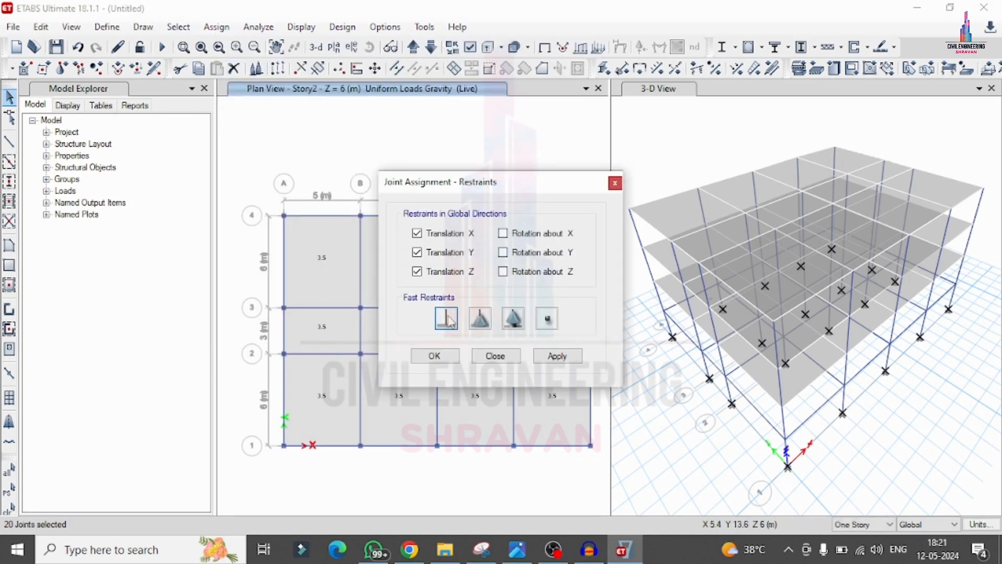
{"action": "left_click", "coordinate": [446, 318]}
{"action": "left_click", "coordinate": [546, 359]}
{"action": "left_click", "coordinate": [436, 357]}
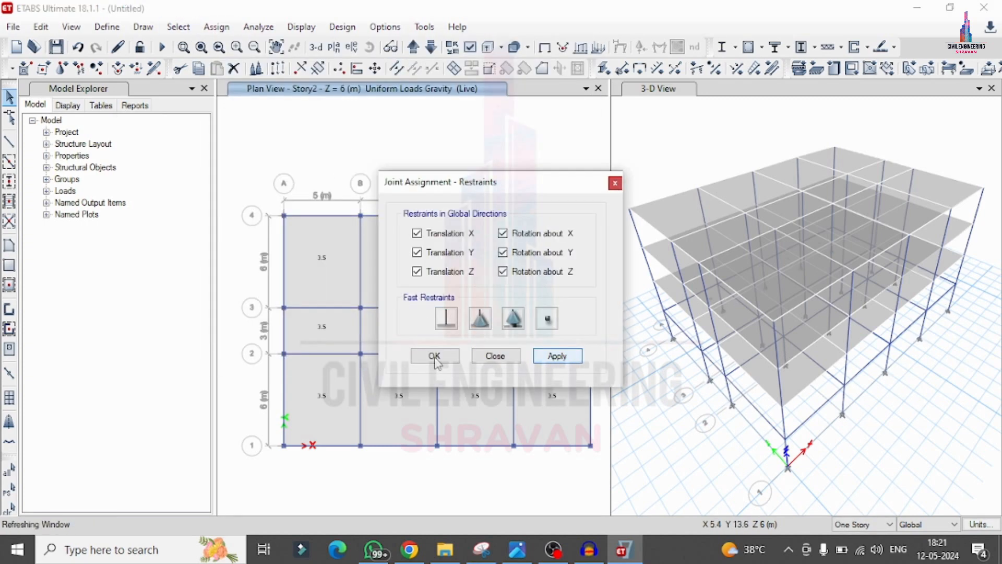
{"action": "left_click", "coordinate": [430, 358]}
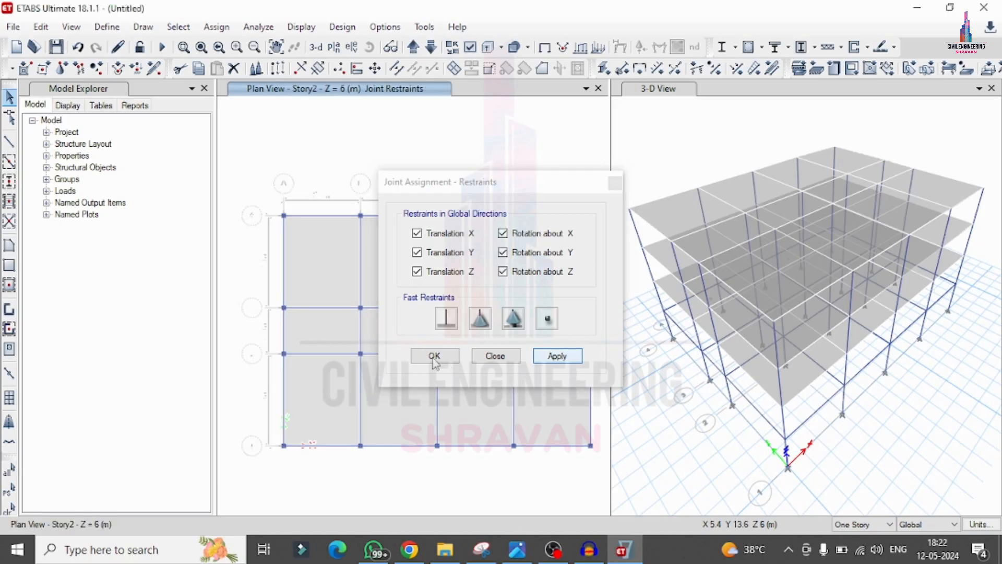
{"action": "left_click", "coordinate": [434, 360]}
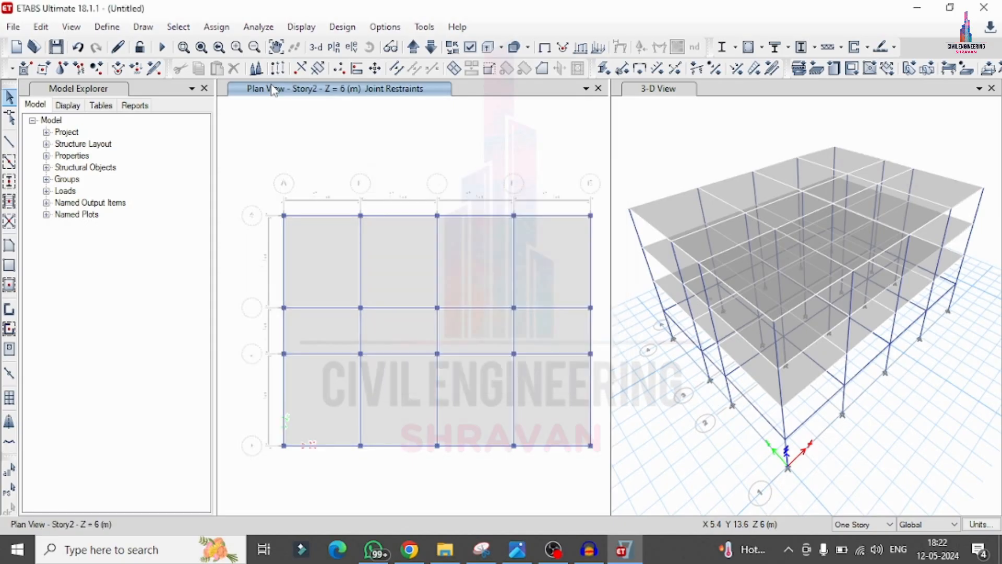
Step: Add the default design load combinations for Concrete Frame Design and Concrete Slab Design
{"action": "left_click", "coordinate": [107, 26]}
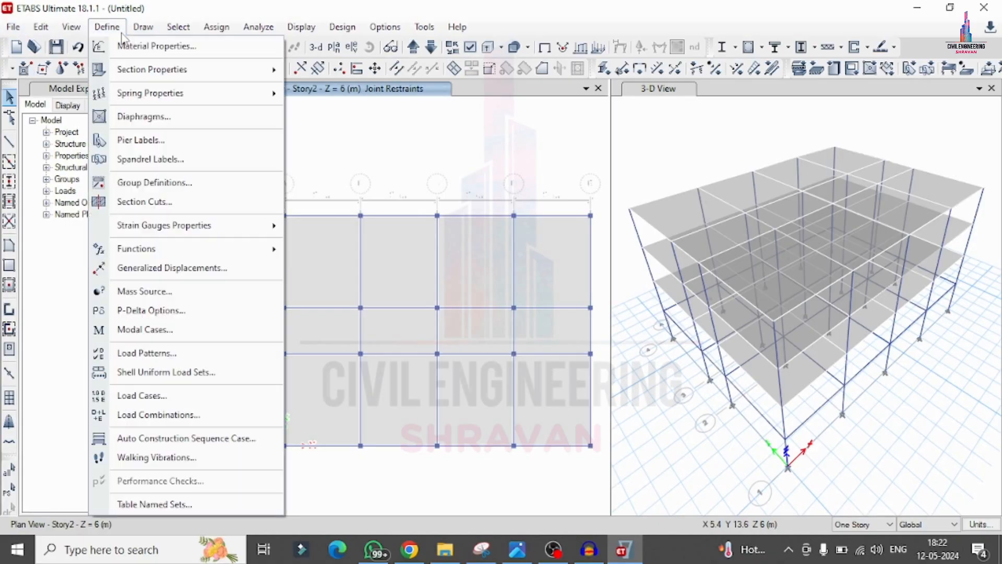
{"action": "left_click", "coordinate": [161, 414]}
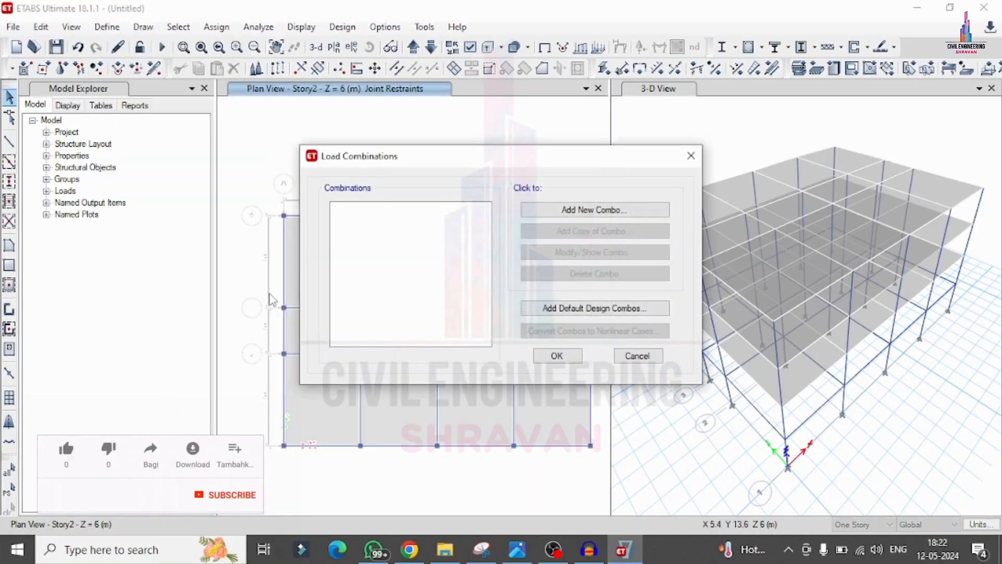
{"action": "left_click", "coordinate": [556, 309]}
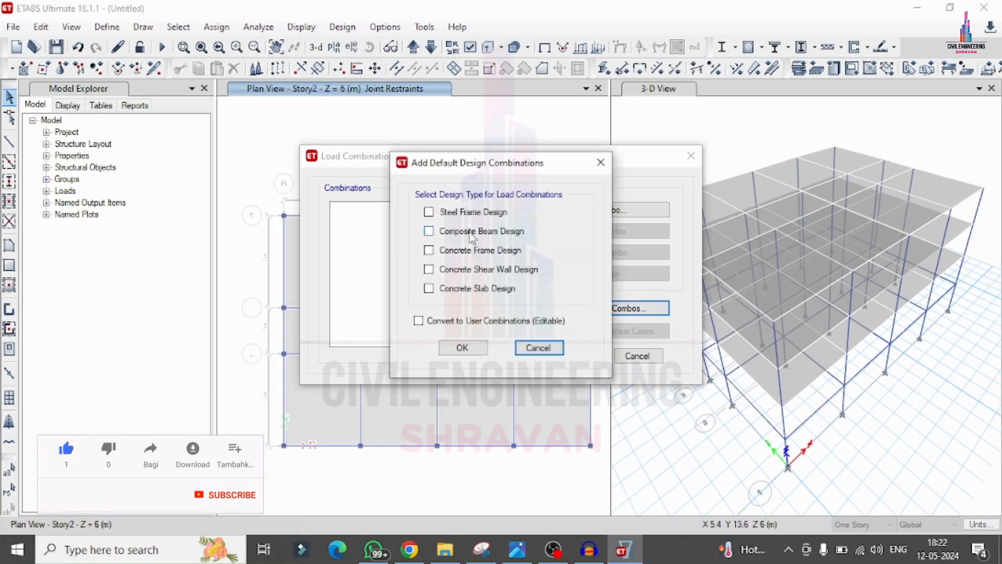
{"action": "left_click", "coordinate": [473, 255]}
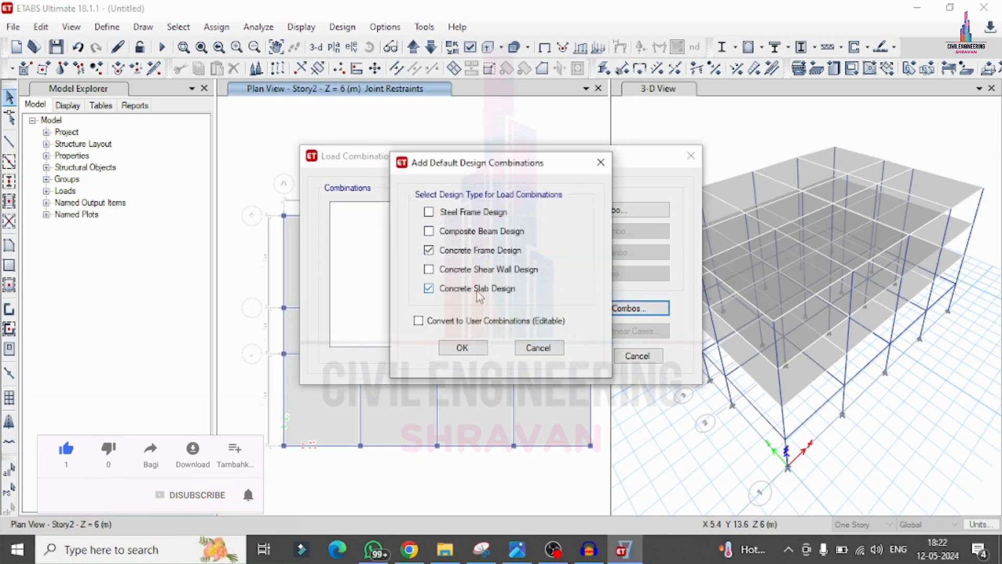
{"action": "left_click", "coordinate": [463, 348]}
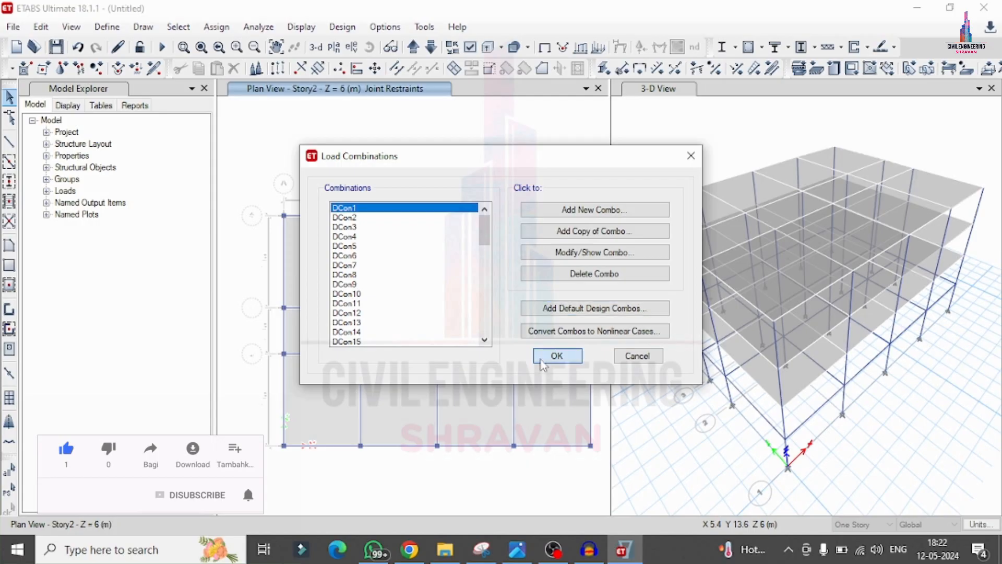
{"action": "left_click", "coordinate": [543, 357]}
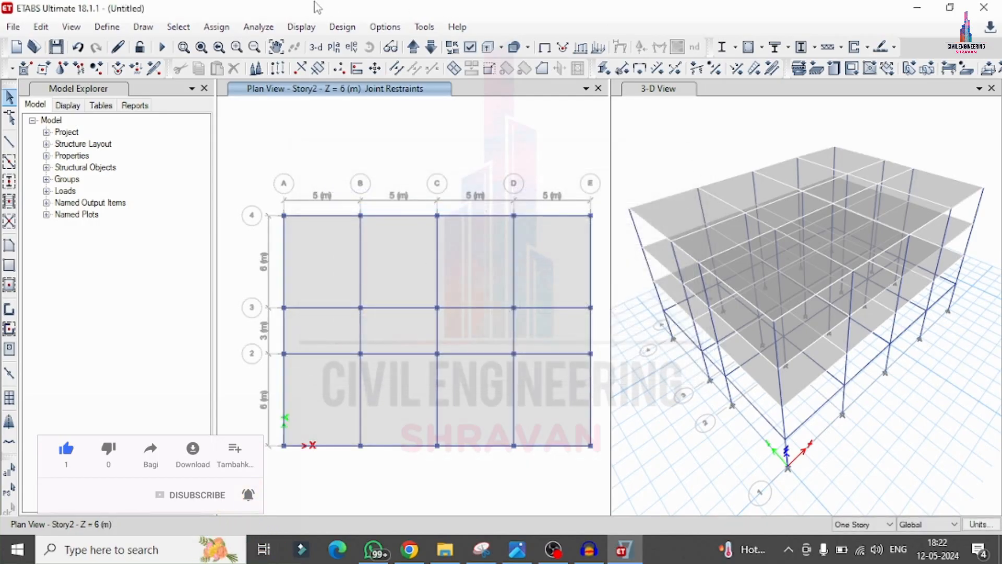
Step: Check the model for joints/joints, joints/frames and joints/shells within a 1 mm tolerance and dismiss the check report
{"action": "left_click", "coordinate": [259, 27]}
{"action": "left_click", "coordinate": [284, 43]}
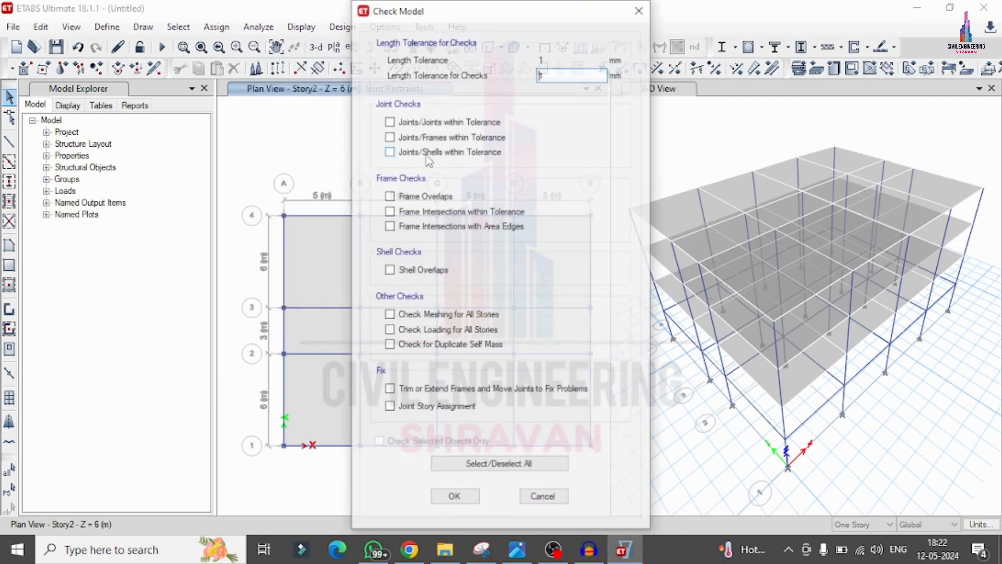
{"action": "left_click", "coordinate": [429, 156]}
{"action": "left_click", "coordinate": [400, 122]}
{"action": "left_click", "coordinate": [400, 139]}
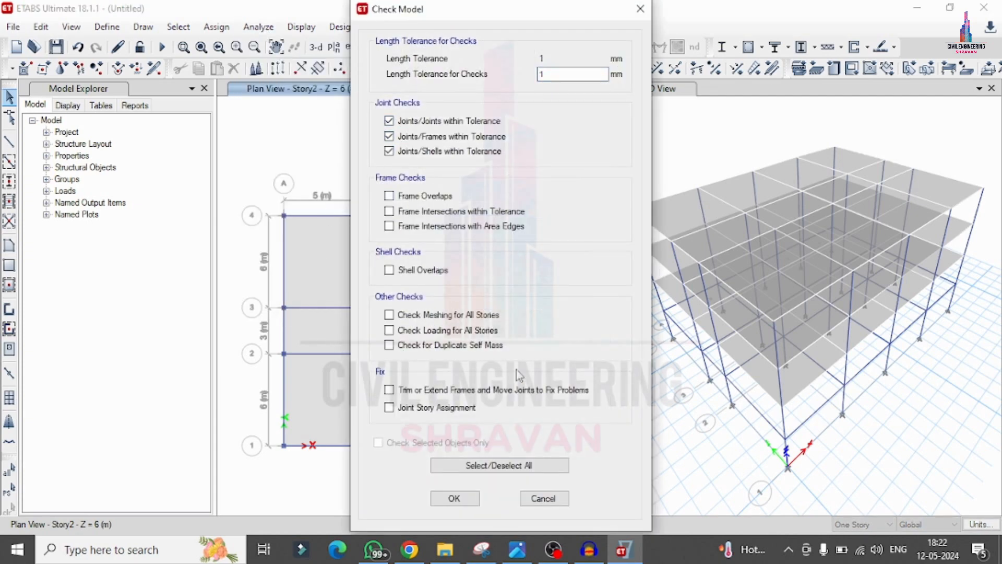
{"action": "left_click", "coordinate": [454, 498]}
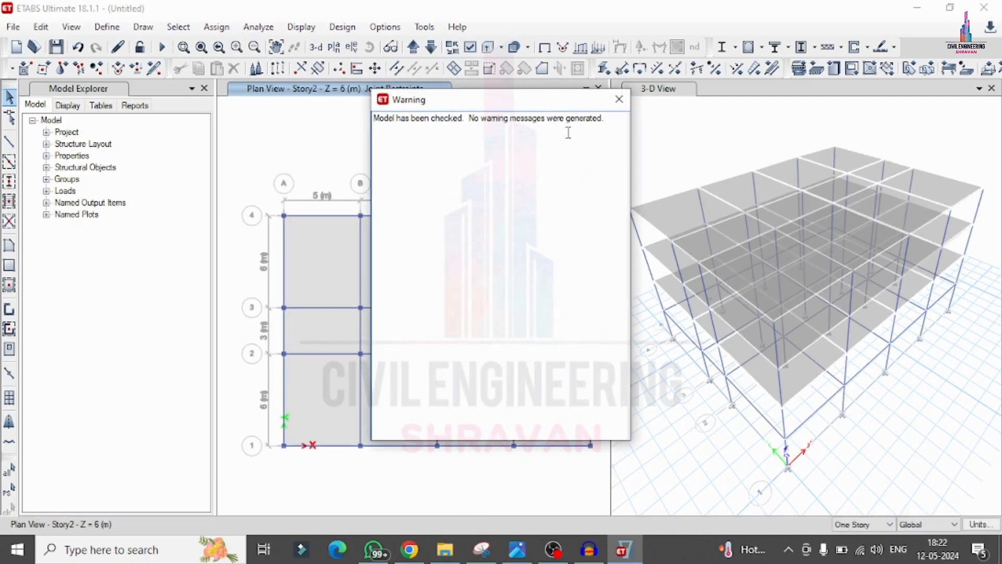
{"action": "left_click", "coordinate": [619, 98]}
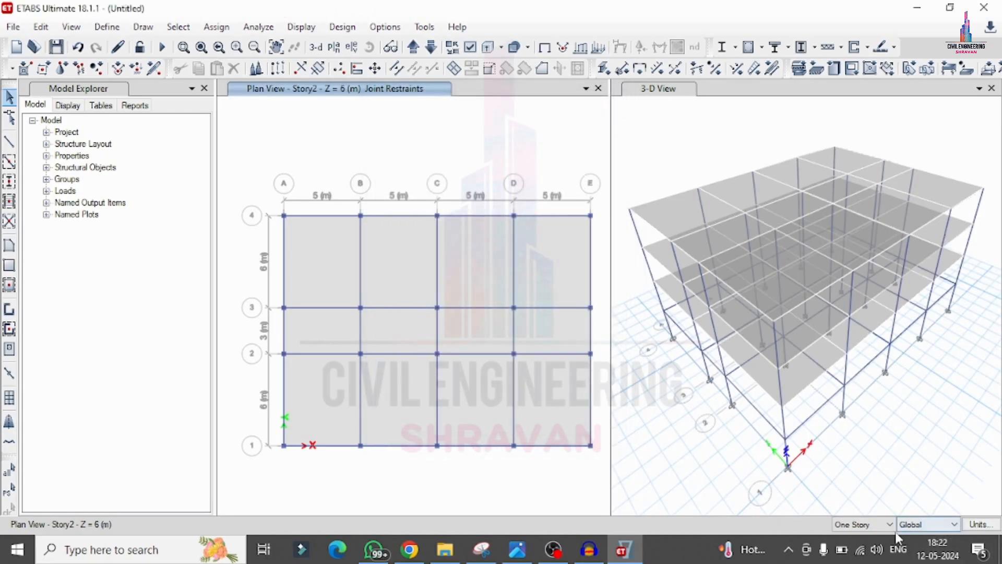
Step: Run the analysis for all load cases, saving the model file as SCHOOL in the g+5 folder
{"action": "left_click", "coordinate": [258, 26]}
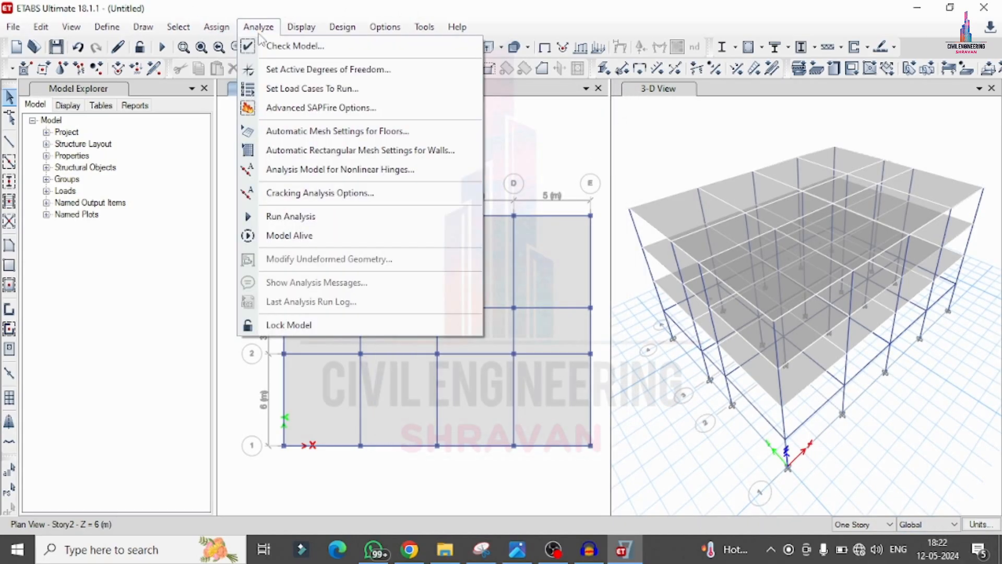
{"action": "left_click", "coordinate": [289, 89]}
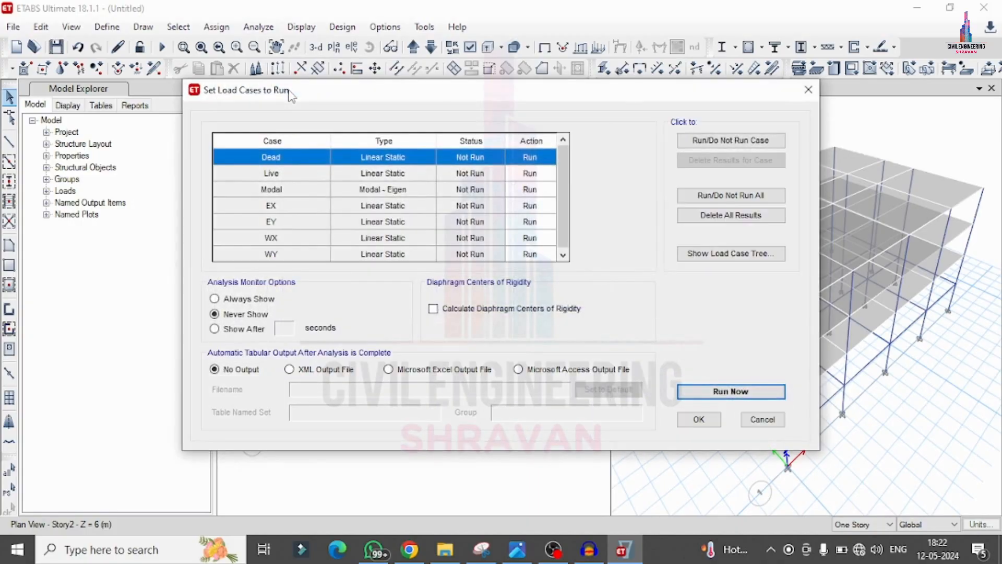
{"action": "left_click", "coordinate": [730, 392]}
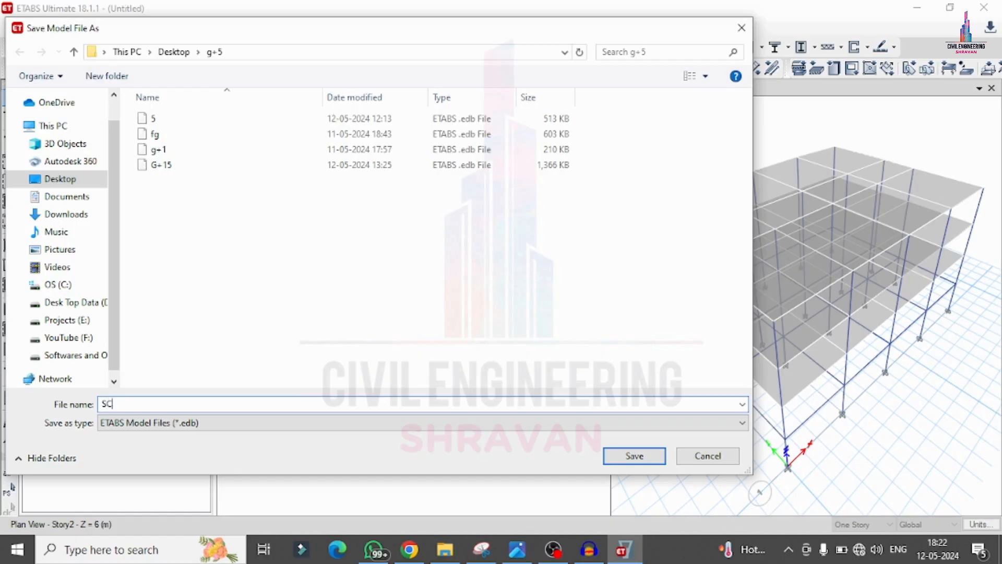
{"action": "key", "text": "Return"}
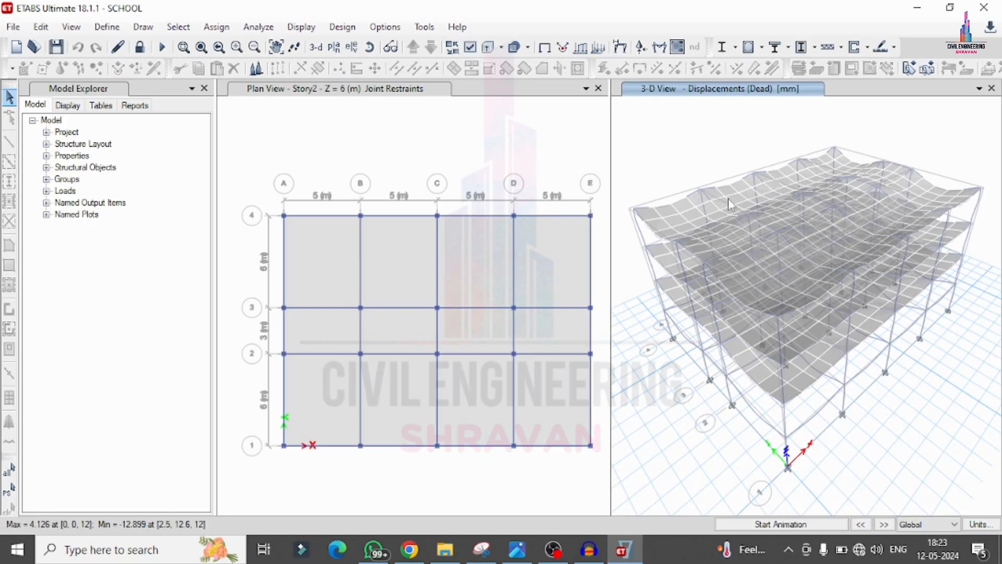
Step: Display the Shear 2-2 force diagram of the frames for the Dead load case
{"action": "left_click", "coordinate": [341, 27]}
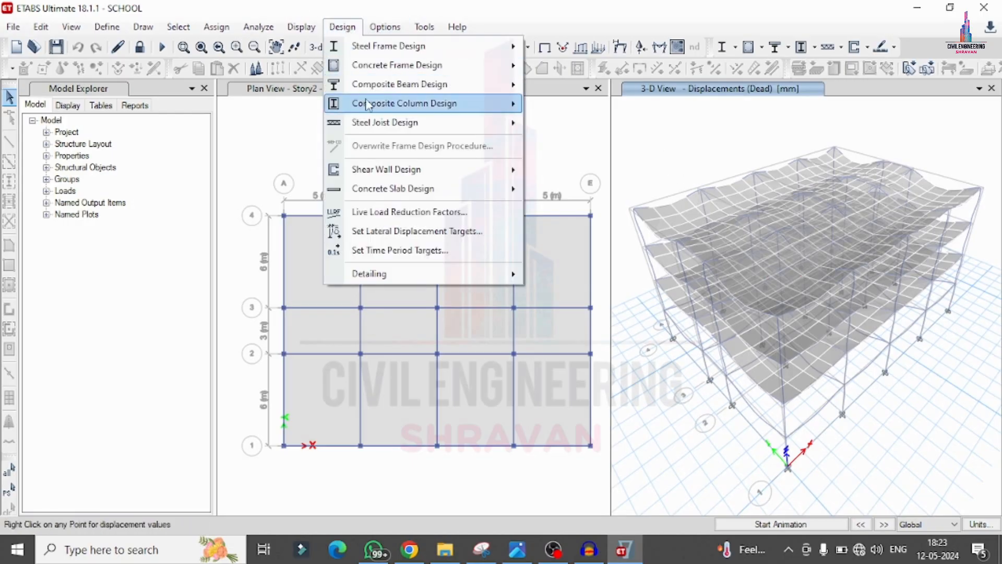
{"action": "left_click", "coordinate": [301, 27]}
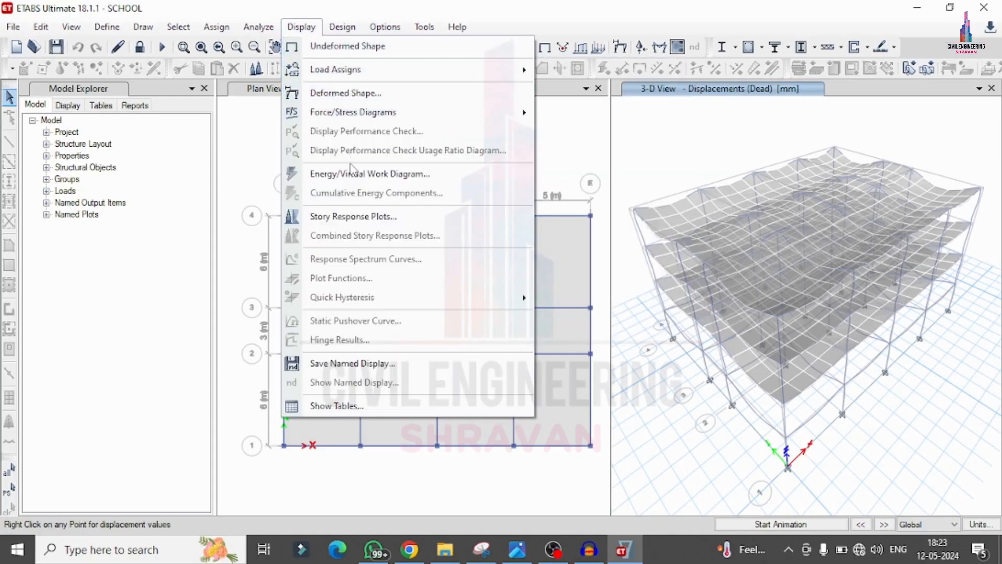
{"action": "mouse_move", "coordinate": [341, 111]}
{"action": "left_click", "coordinate": [632, 156]}
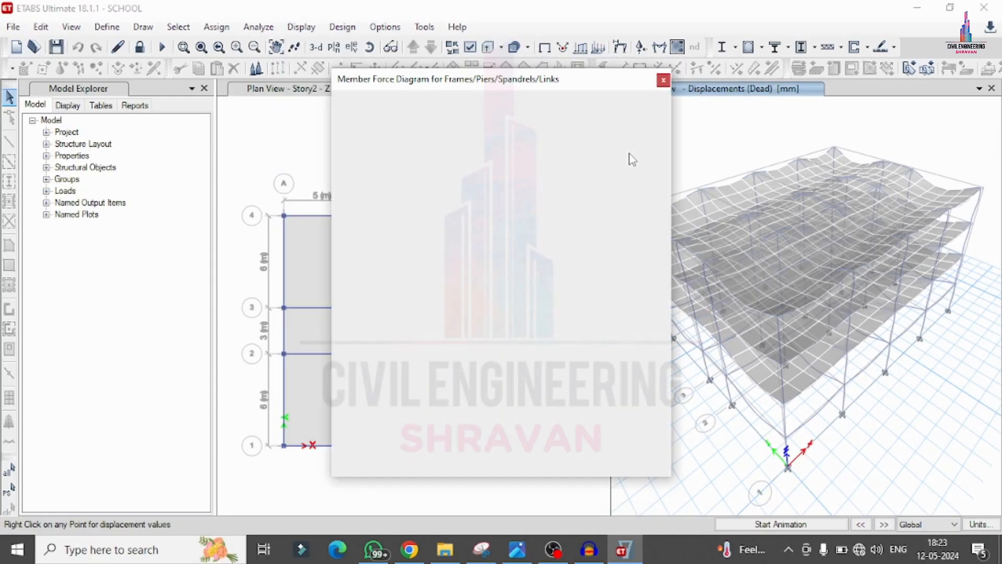
{"action": "left_click", "coordinate": [456, 148]}
{"action": "left_click", "coordinate": [457, 149]}
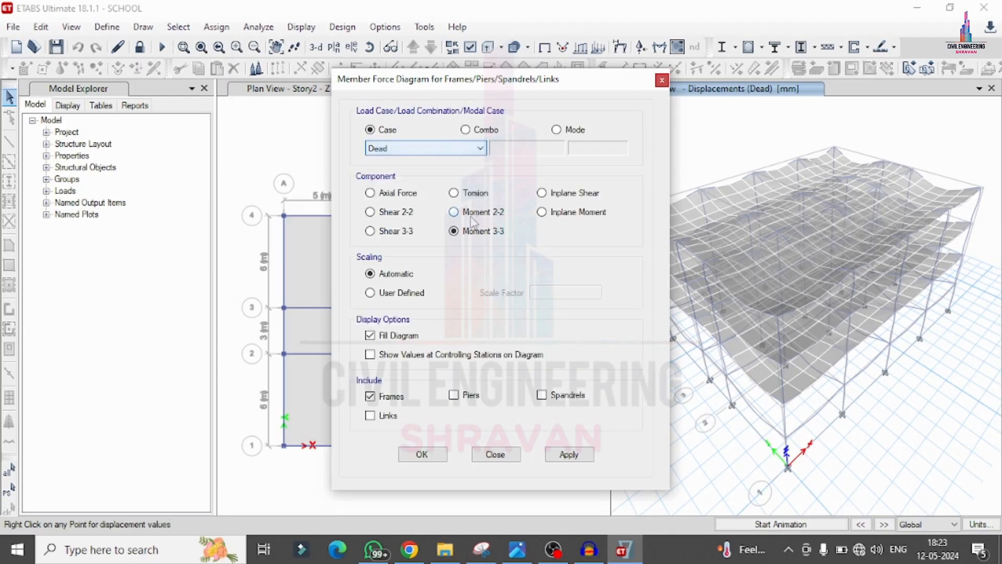
{"action": "left_click", "coordinate": [403, 213]}
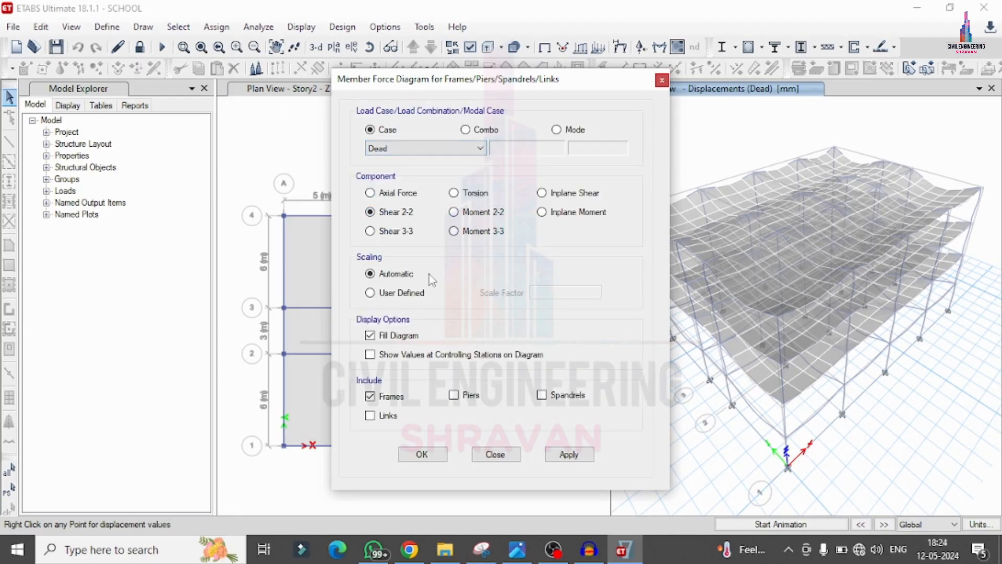
{"action": "left_click", "coordinate": [566, 453]}
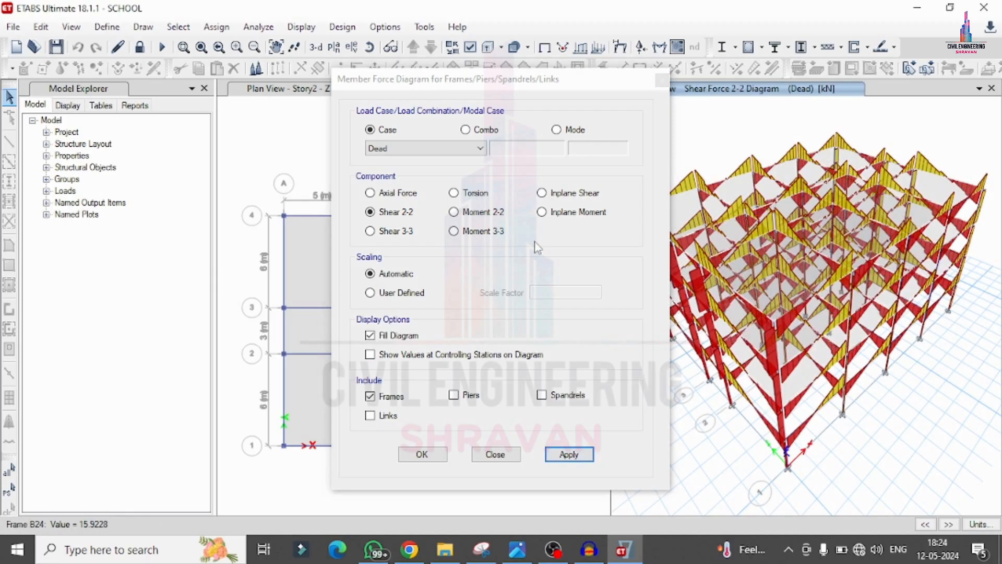
Step: Display the frames' Moment 3-3 and Torsion diagrams for the Dead load case, and close the force diagram settings
{"action": "left_click", "coordinate": [493, 233]}
{"action": "left_click", "coordinate": [580, 460]}
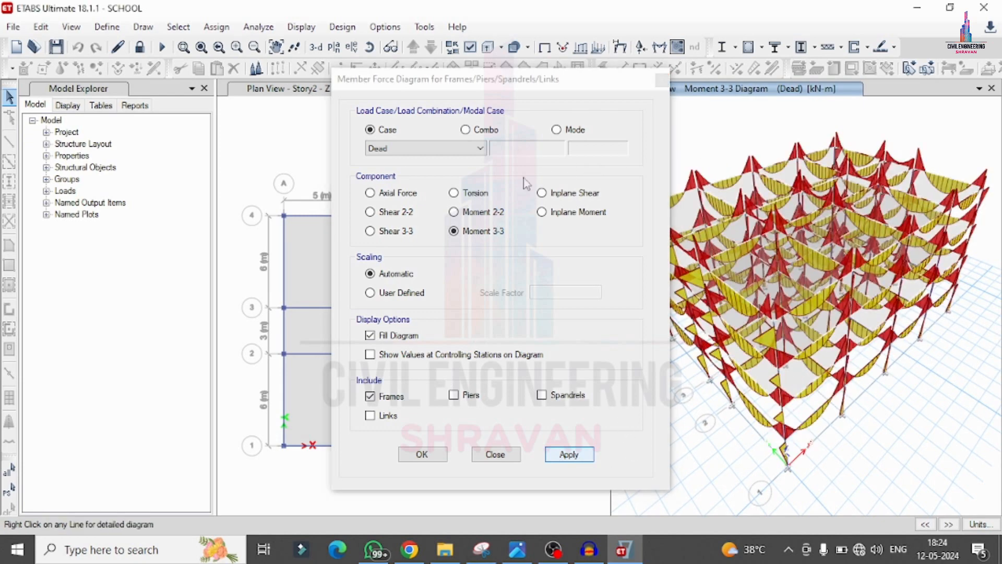
{"action": "left_click", "coordinate": [454, 193]}
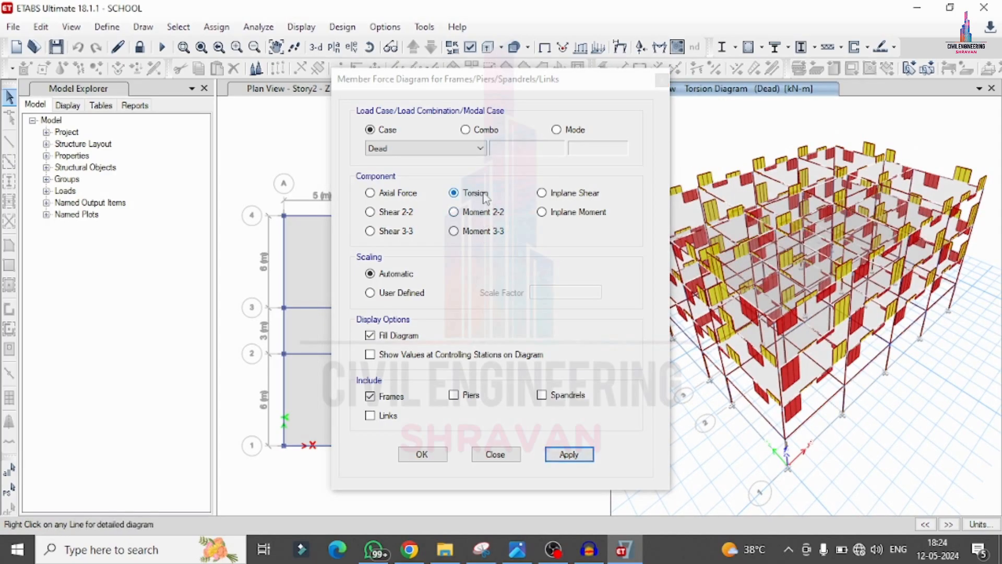
{"action": "left_click", "coordinate": [661, 80]}
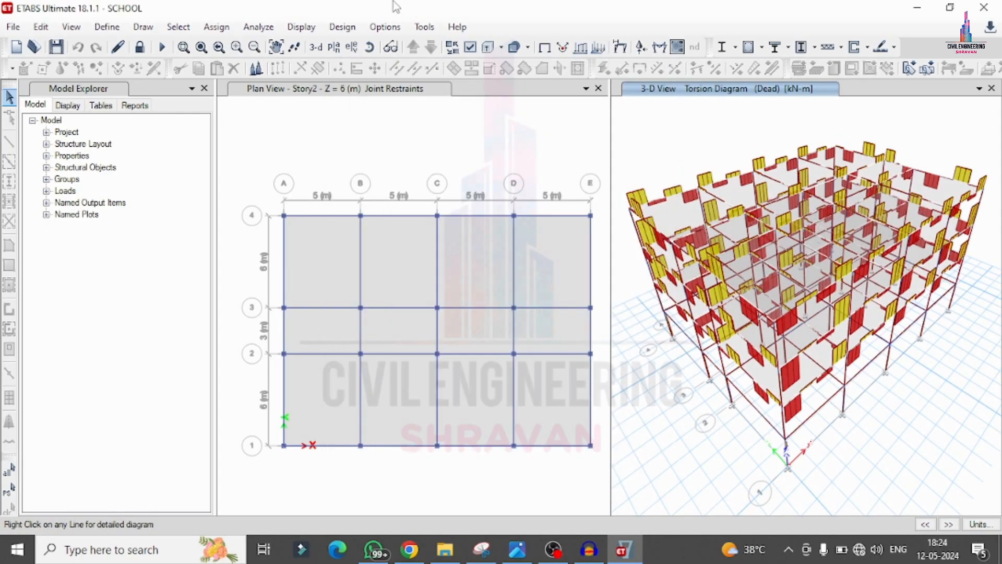
Step: Display the support reactions for the Dead load case as arrows with components Fx, Fy, Fz, Mx, My and Mz
{"action": "left_click", "coordinate": [305, 25]}
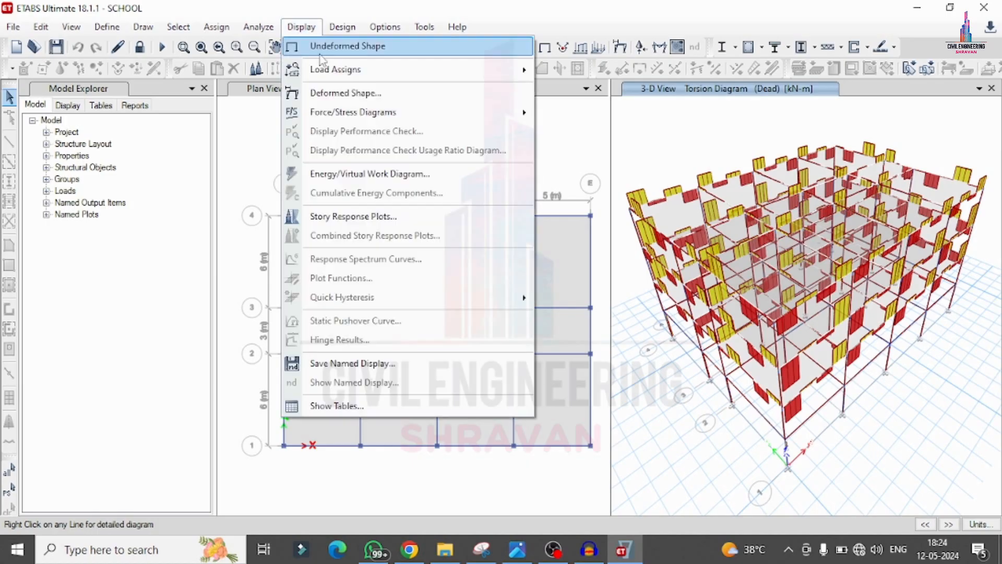
{"action": "left_click", "coordinate": [311, 28]}
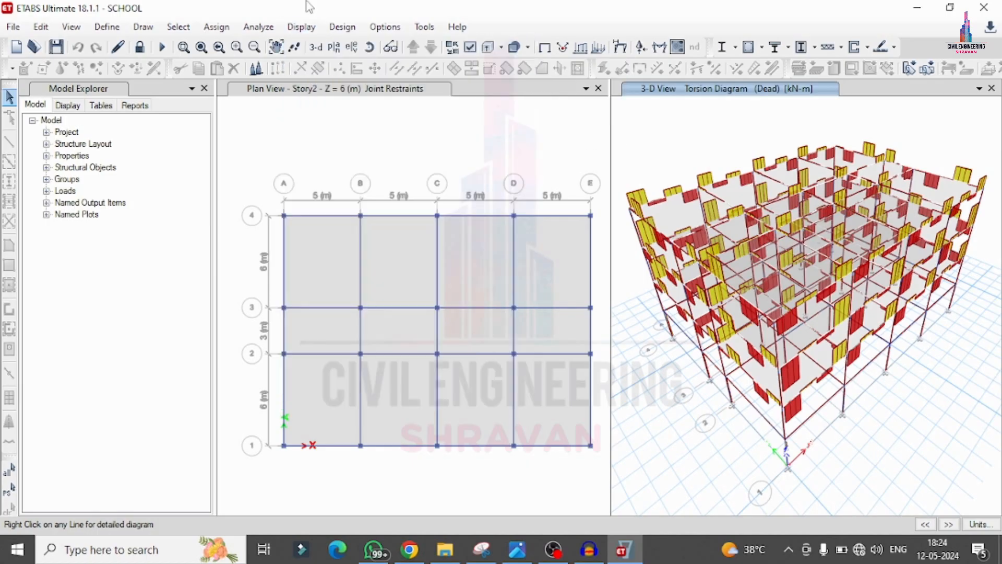
{"action": "left_click", "coordinate": [313, 29]}
{"action": "mouse_move", "coordinate": [376, 112]}
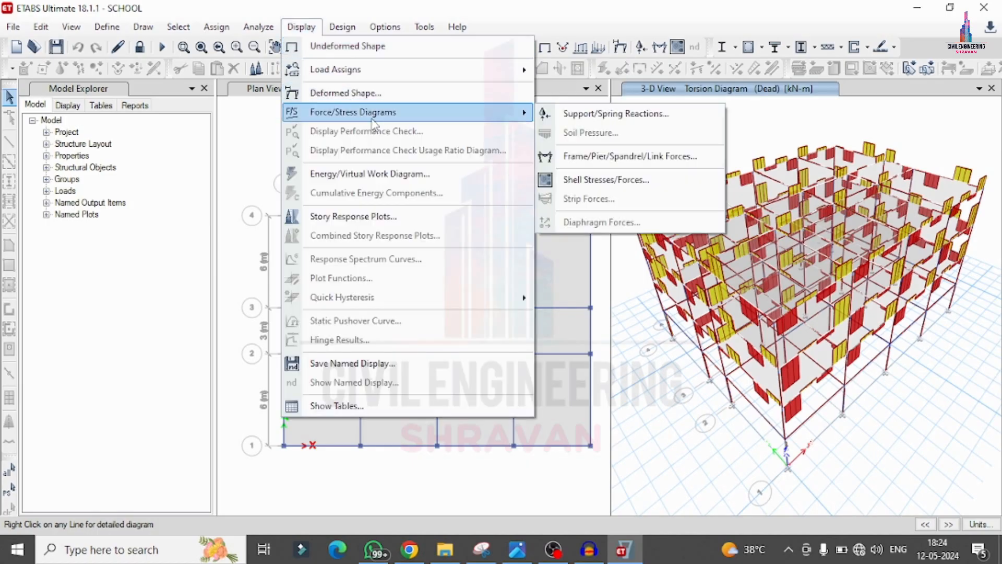
{"action": "left_click", "coordinate": [590, 117]}
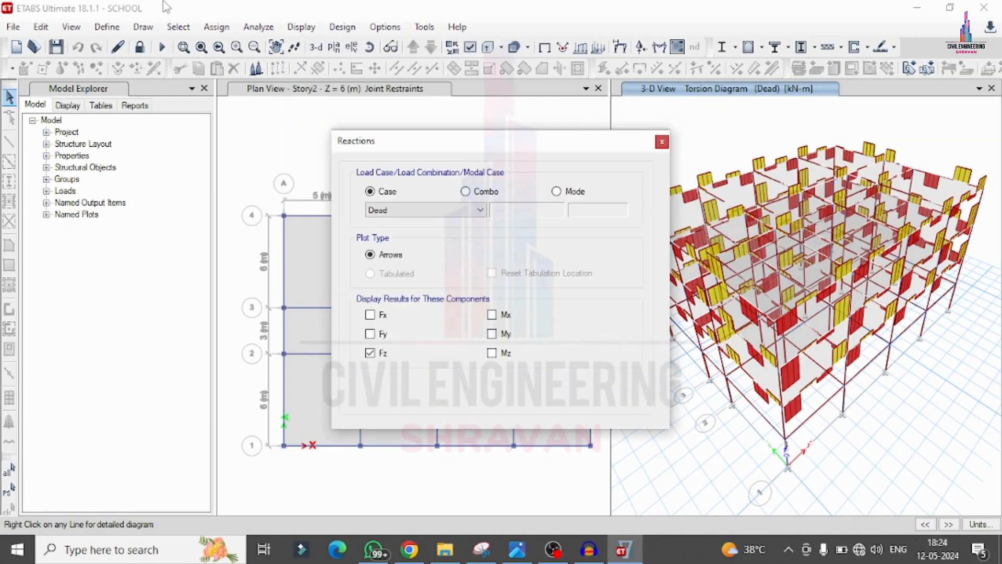
{"action": "left_click", "coordinate": [370, 314]}
{"action": "left_click", "coordinate": [370, 334]}
{"action": "left_click", "coordinate": [491, 315]}
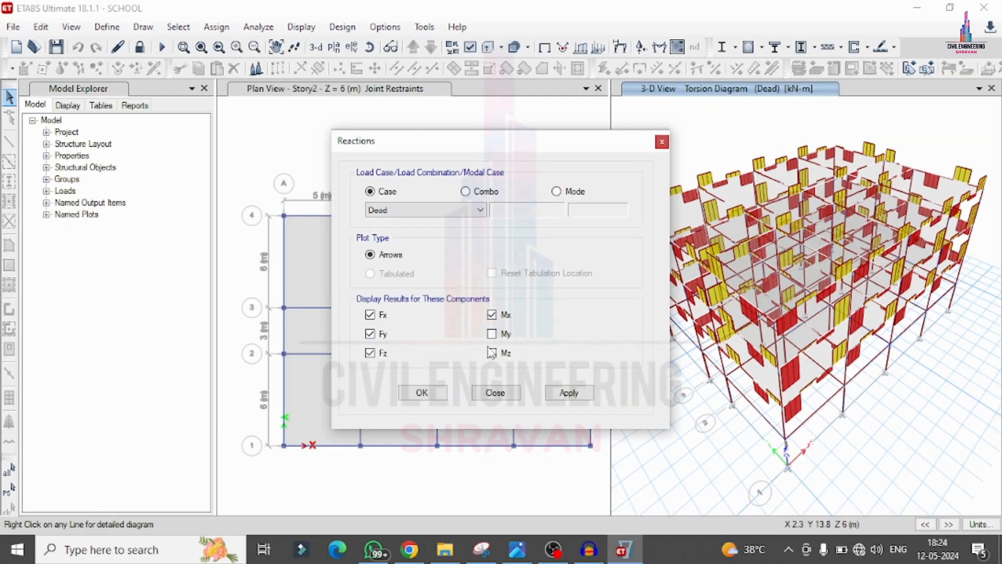
{"action": "left_click", "coordinate": [491, 334]}
{"action": "left_click", "coordinate": [491, 353]}
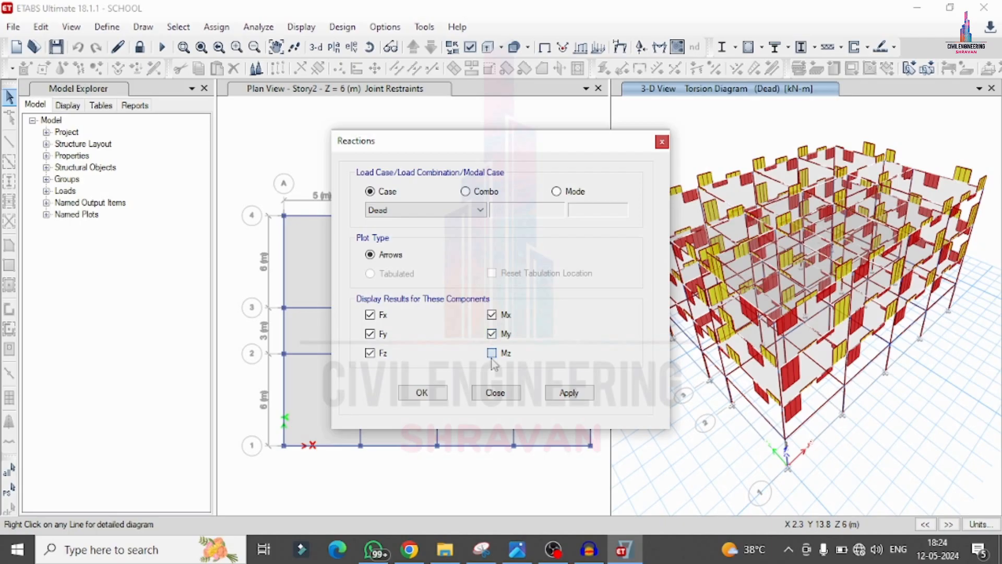
{"action": "left_click", "coordinate": [411, 208]}
{"action": "left_click", "coordinate": [411, 208]}
{"action": "left_click", "coordinate": [467, 190]}
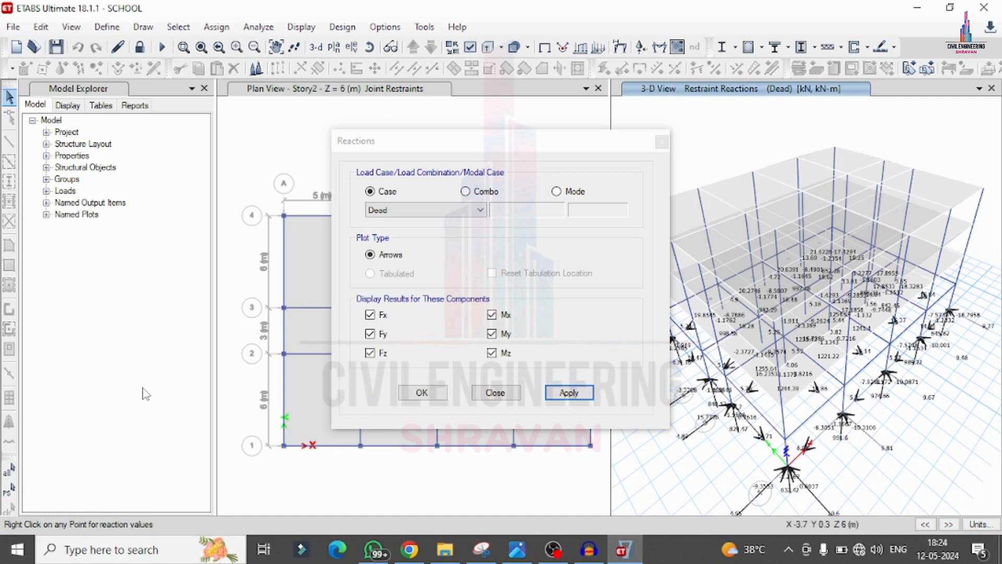
{"action": "left_click", "coordinate": [424, 392]}
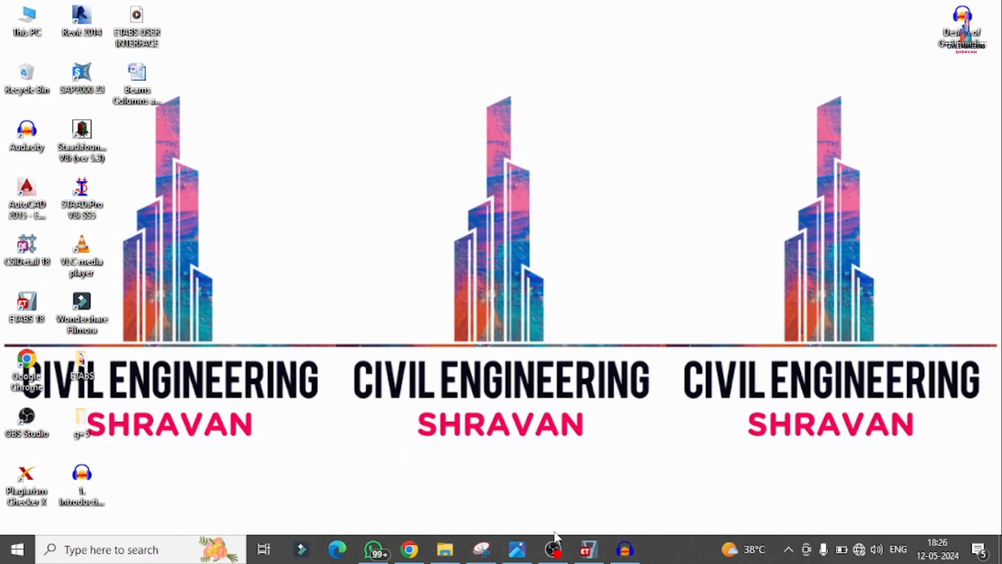
Step: Switch back to ETABS and unlock the model, accepting deletion of the analysis results
{"action": "left_click", "coordinate": [588, 549]}
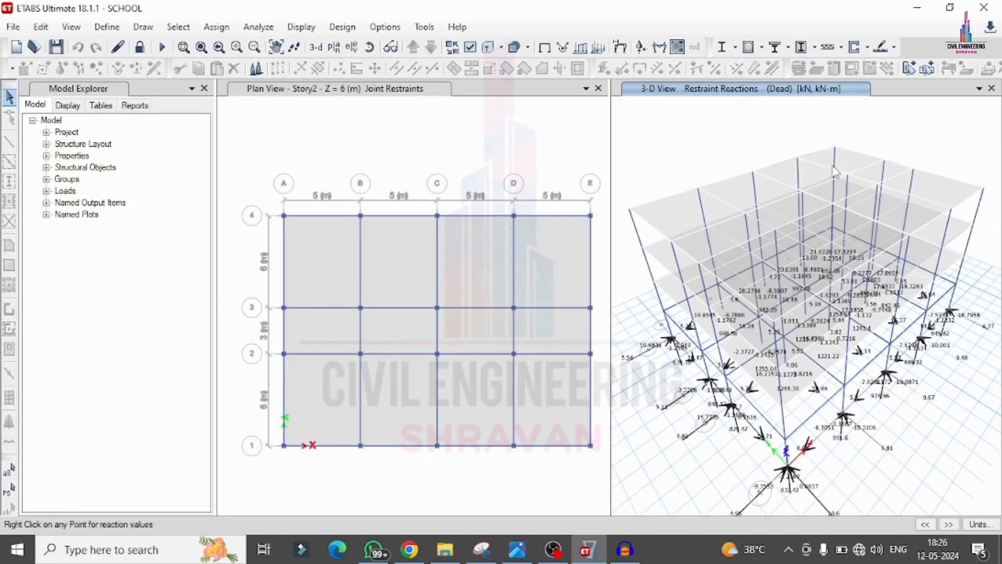
{"action": "left_click", "coordinate": [139, 47]}
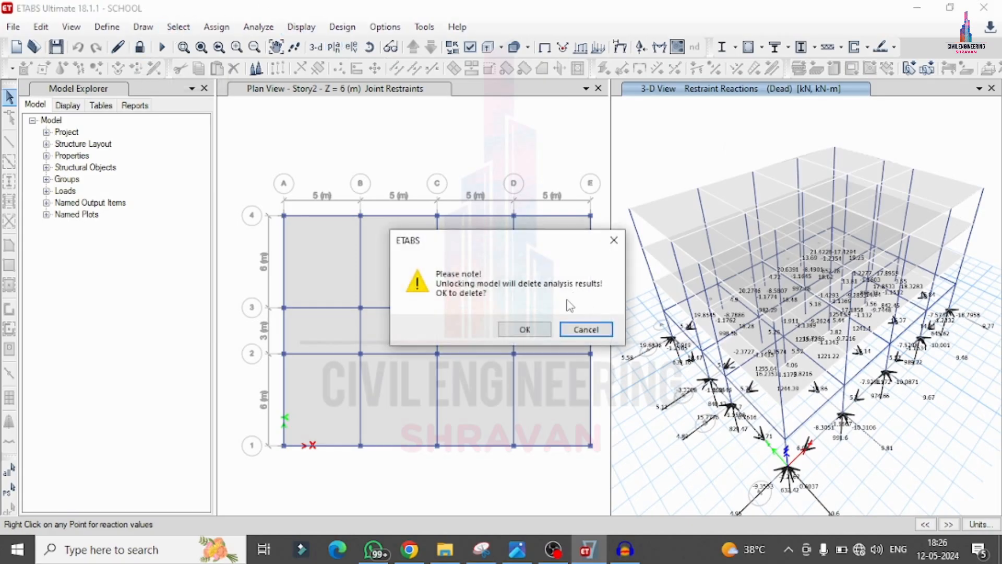
{"action": "left_click", "coordinate": [524, 329]}
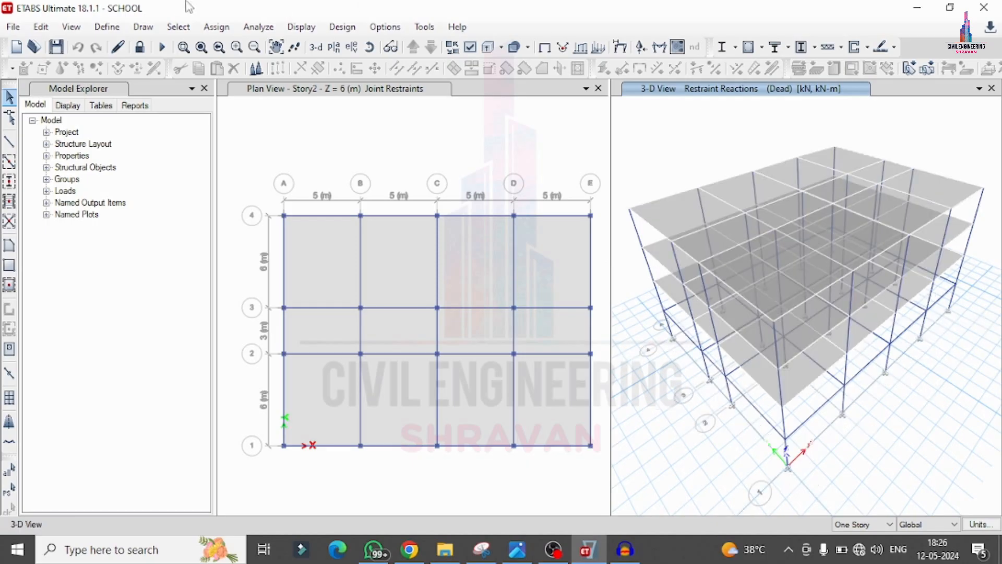
Step: Add auto-width design strips on Story4 along the G1 grid lines in the X direction, on strip layer A
{"action": "left_click", "coordinate": [41, 27]}
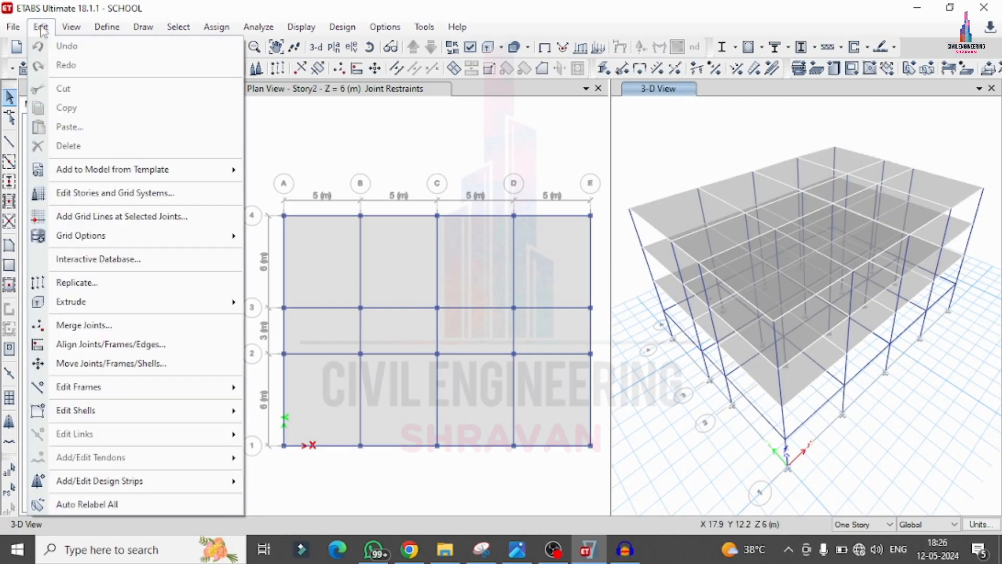
{"action": "mouse_move", "coordinate": [237, 491]}
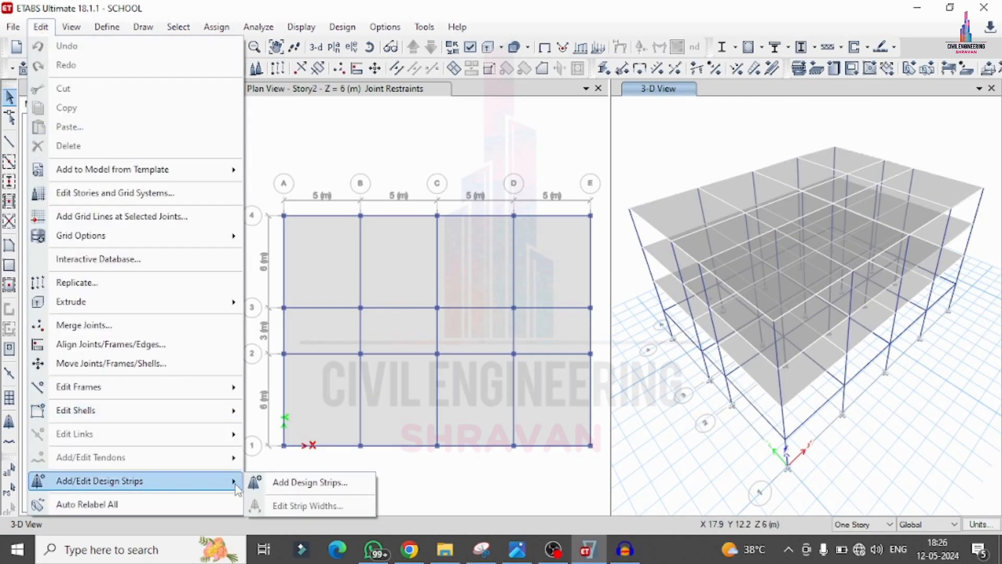
{"action": "left_click", "coordinate": [309, 483]}
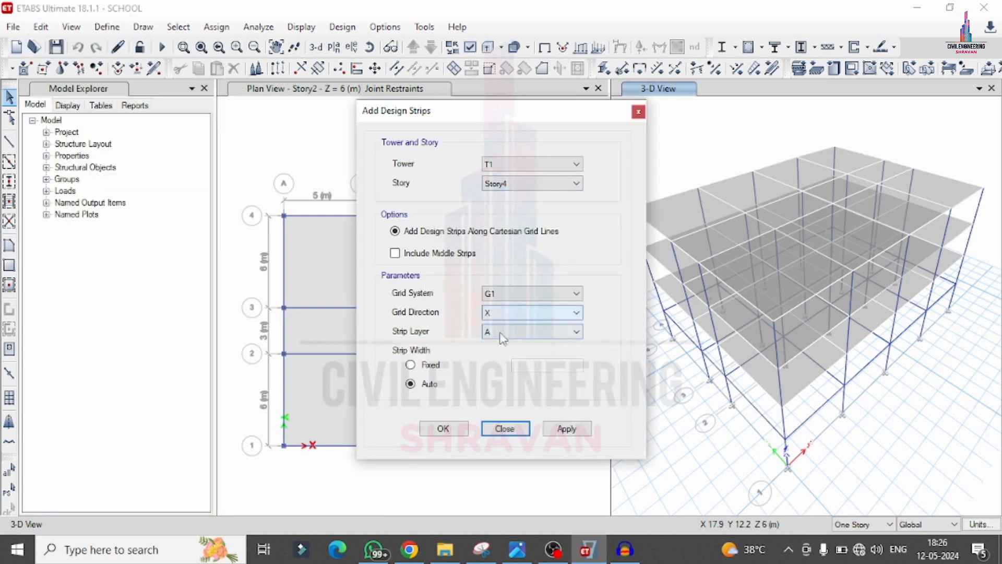
{"action": "left_click", "coordinate": [562, 432]}
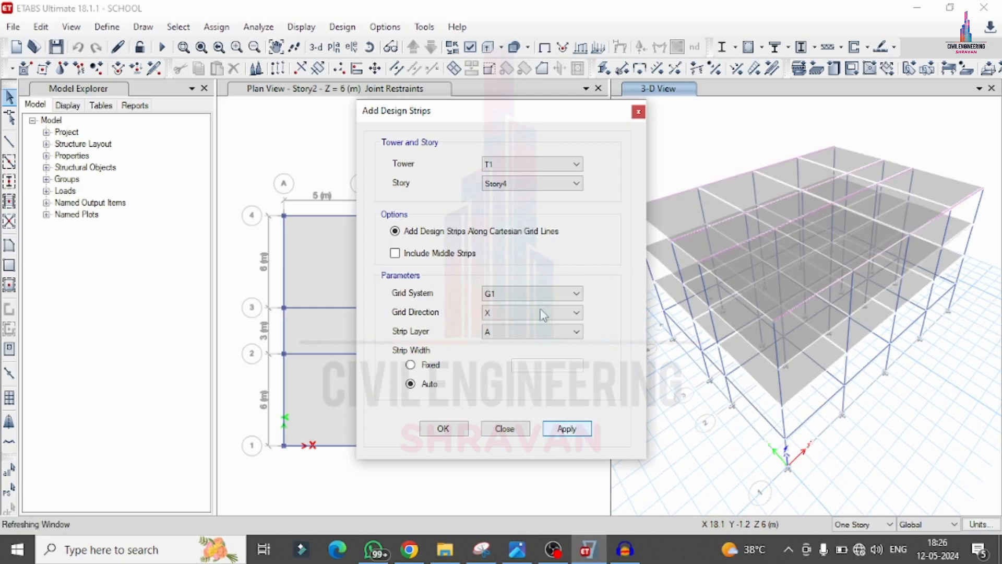
Step: Add auto-width design strips on Story4 in the Y grid direction, on strip layer B
{"action": "left_click", "coordinate": [509, 313]}
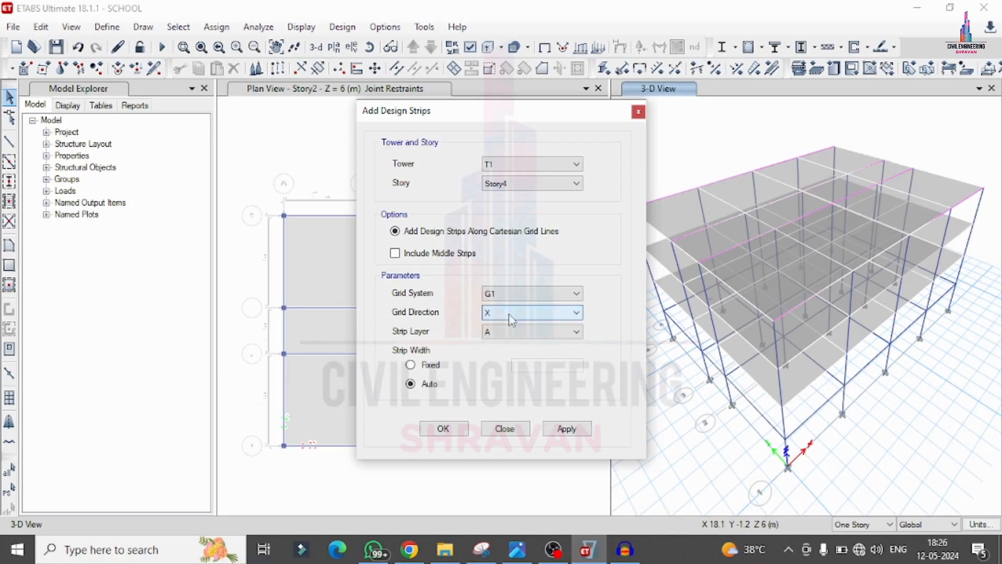
{"action": "left_click", "coordinate": [497, 334]}
{"action": "left_click", "coordinate": [503, 351]}
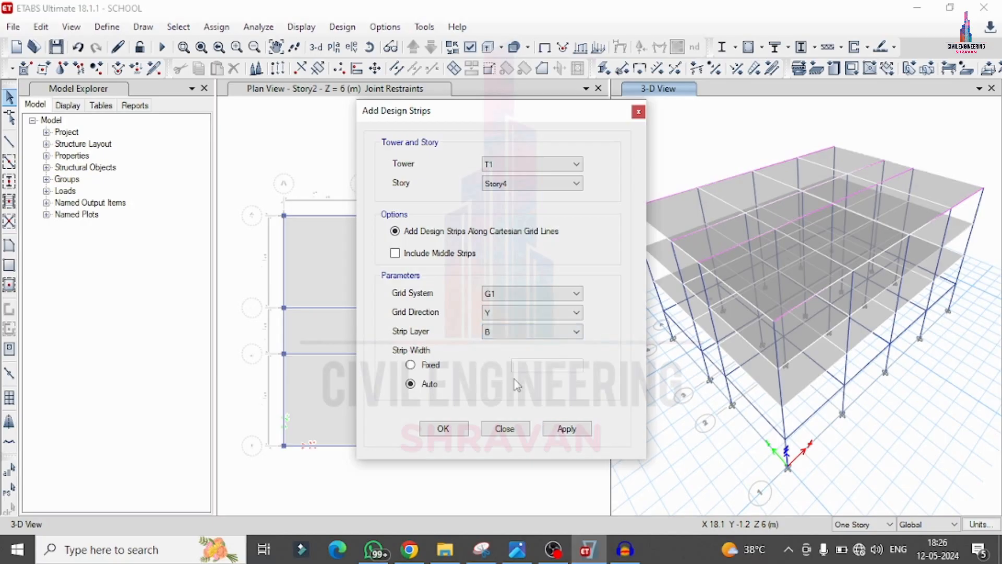
{"action": "left_click", "coordinate": [580, 434]}
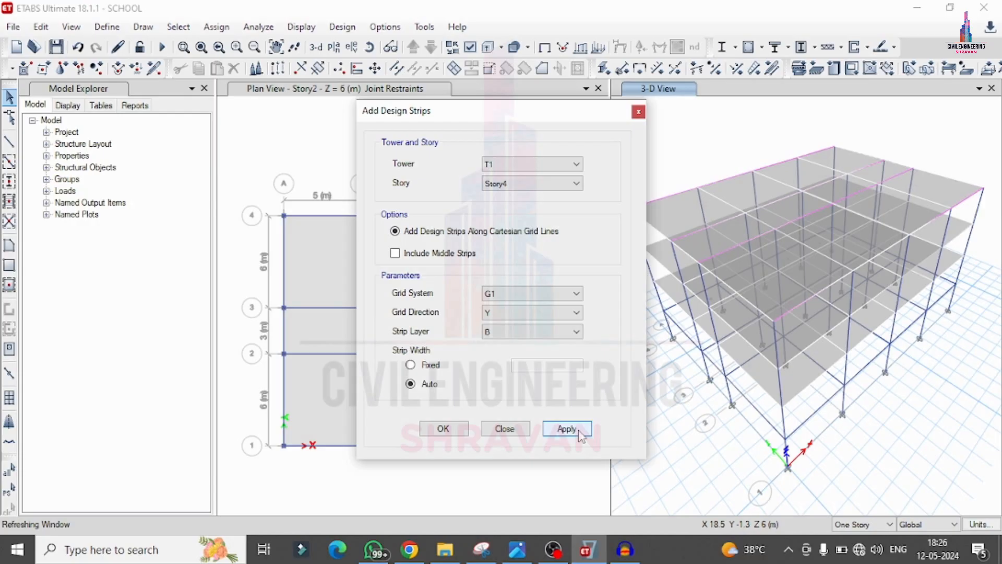
Step: Add auto-width design strips on Story3 in the X grid direction, on strip layer A
{"action": "left_click", "coordinate": [531, 184]}
{"action": "left_click", "coordinate": [522, 206]}
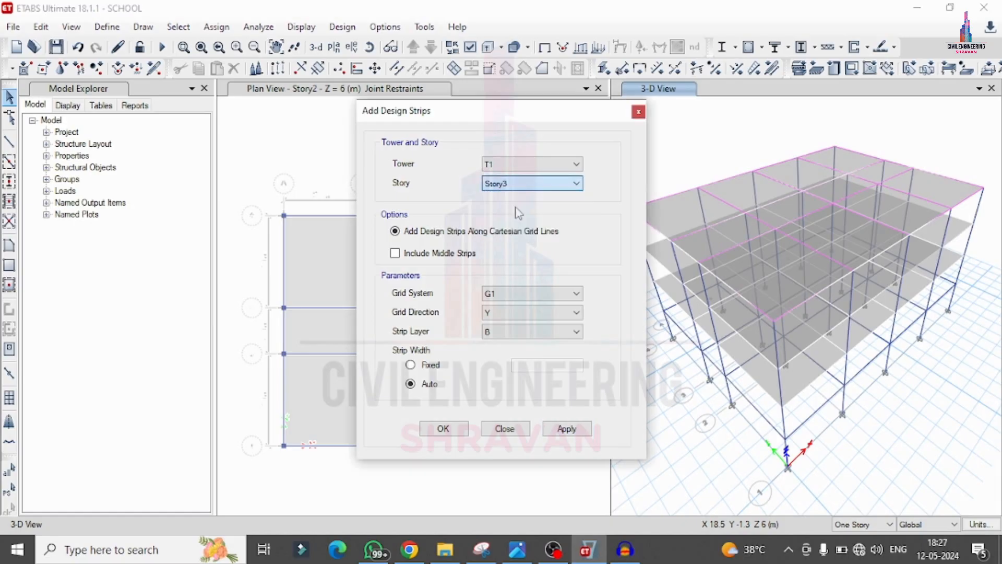
{"action": "left_click", "coordinate": [491, 314]}
{"action": "left_click", "coordinate": [495, 327]}
{"action": "left_click", "coordinate": [498, 332]}
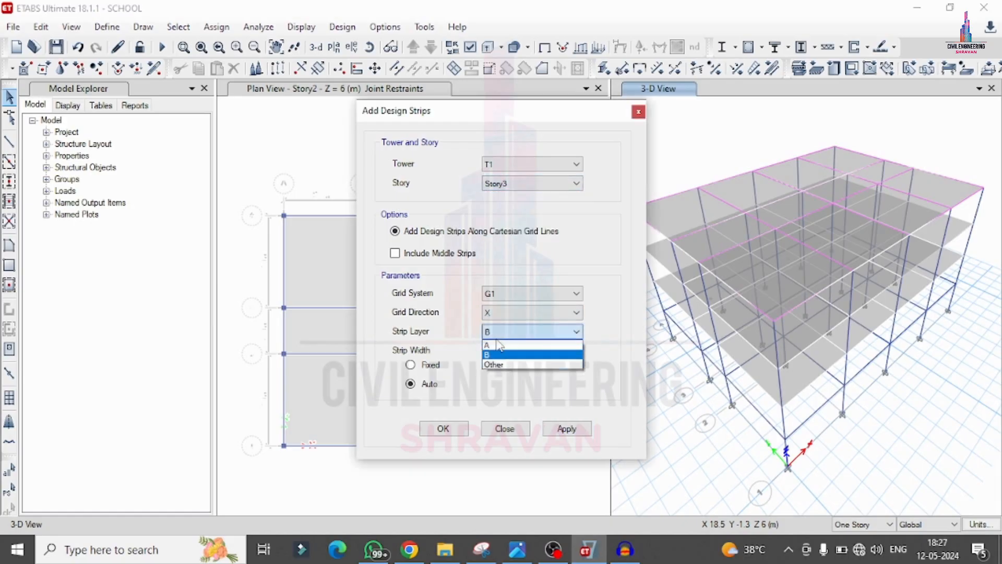
{"action": "left_click", "coordinate": [495, 345]}
{"action": "left_click", "coordinate": [567, 428]}
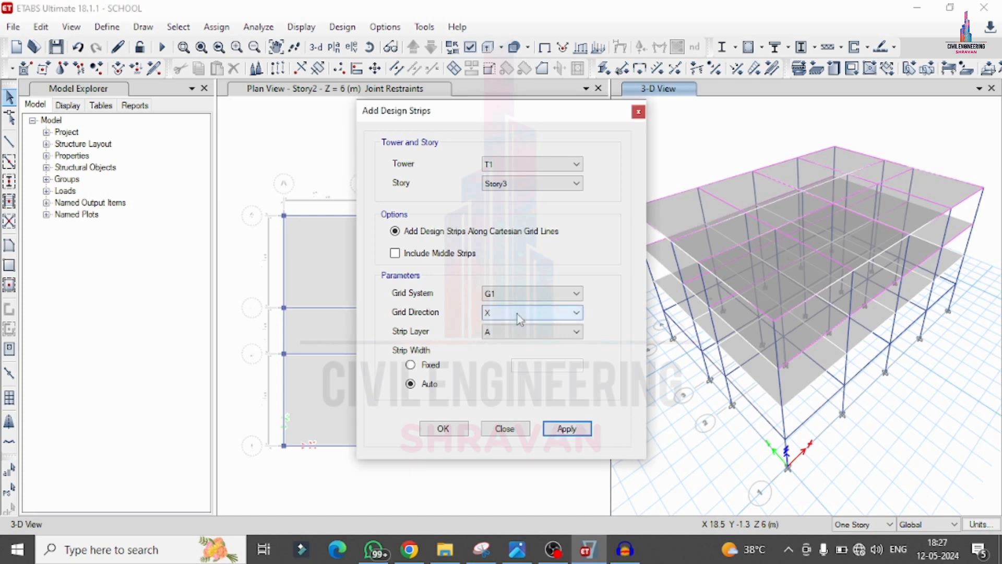
Step: Add auto-width design strips on Story3 in the Y grid direction, on strip layer B
{"action": "left_click", "coordinate": [518, 313]}
{"action": "left_click", "coordinate": [492, 337]}
{"action": "left_click", "coordinate": [533, 332]}
{"action": "left_click", "coordinate": [496, 355]}
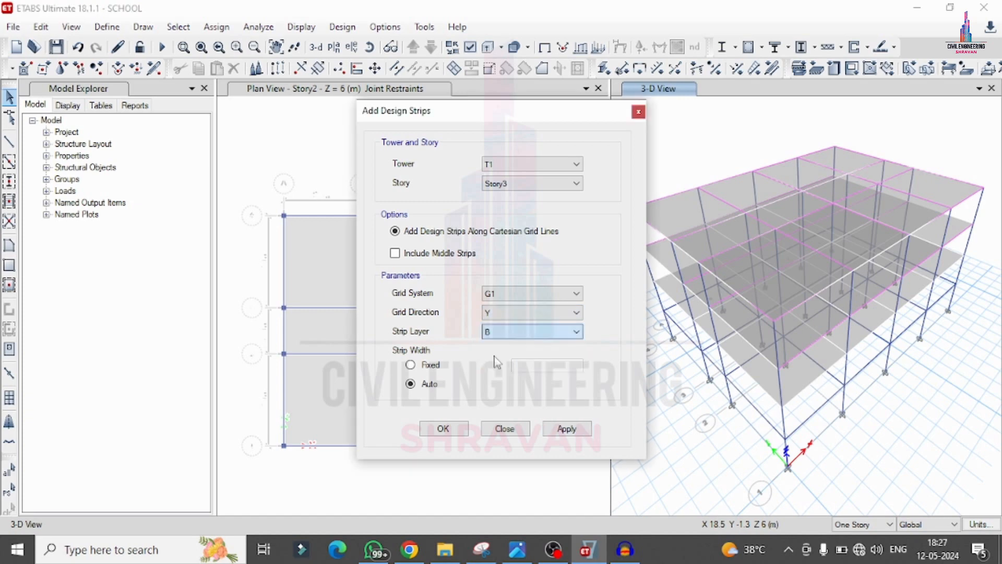
{"action": "left_click", "coordinate": [566, 428]}
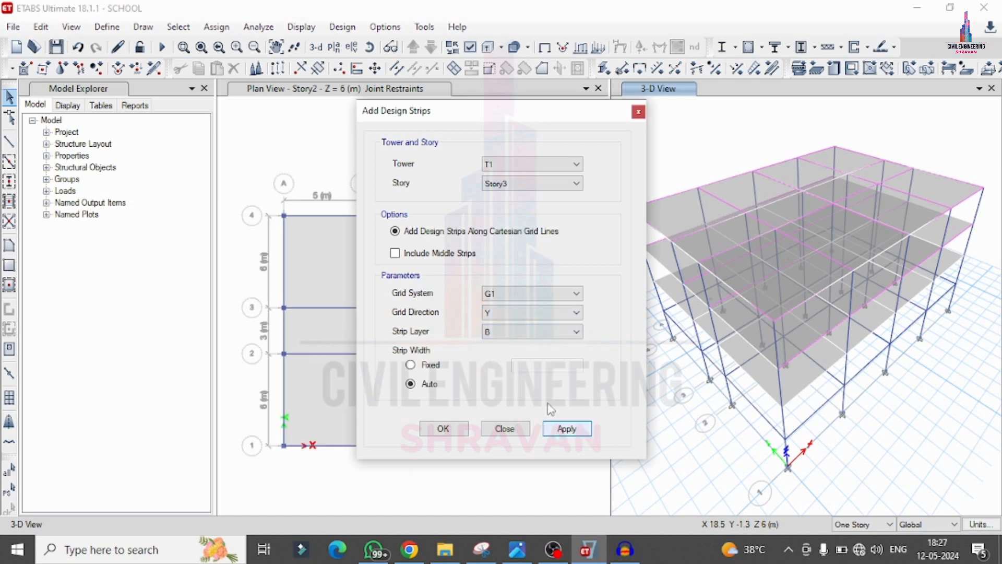
Step: Add auto-width design strips on Story2 along the G1 grid lines in the X direction, on strip layer A
{"action": "left_click", "coordinate": [514, 187]}
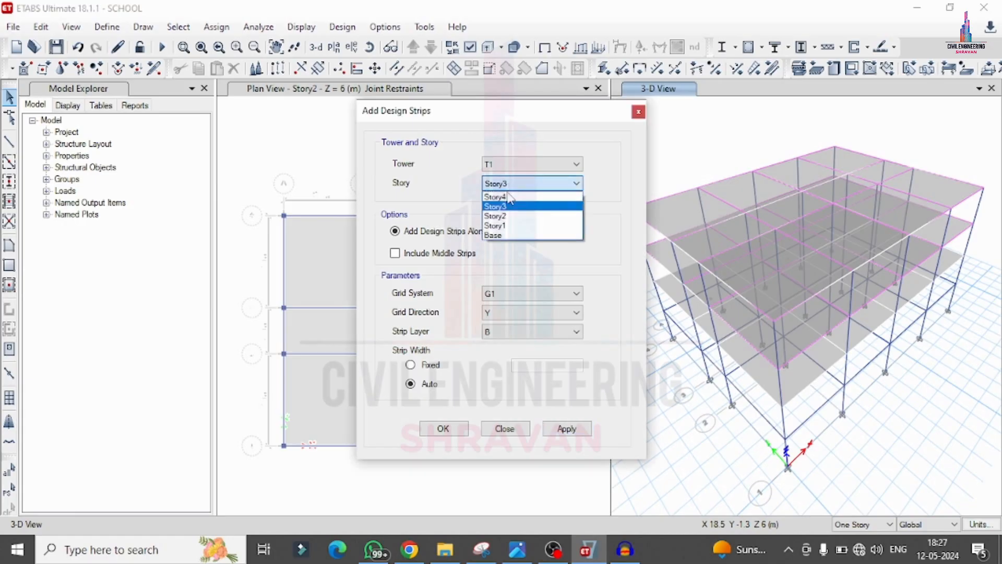
{"action": "left_click", "coordinate": [509, 215]}
{"action": "left_click", "coordinate": [527, 314]}
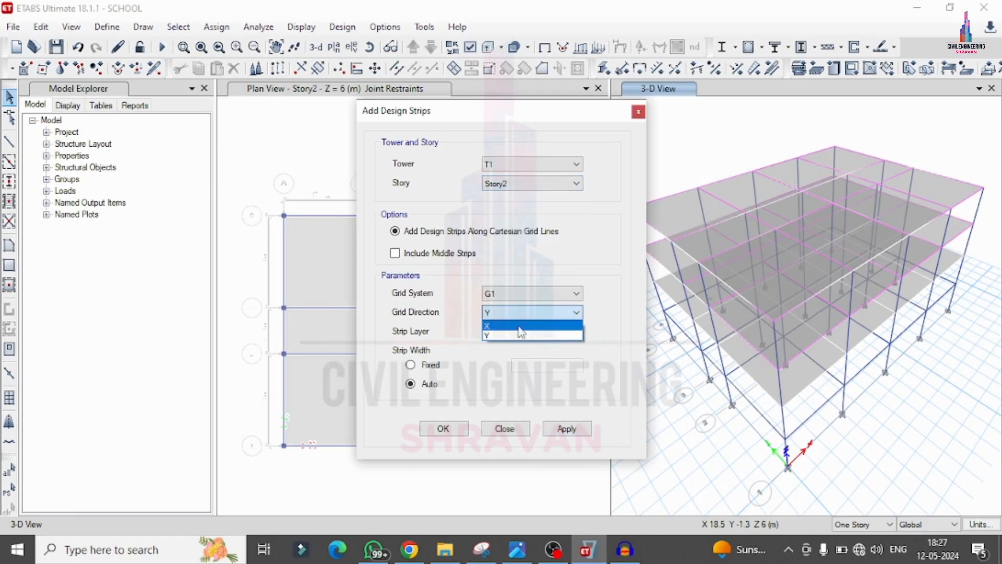
{"action": "left_click", "coordinate": [520, 326]}
{"action": "left_click", "coordinate": [519, 332]}
{"action": "left_click", "coordinate": [498, 342]}
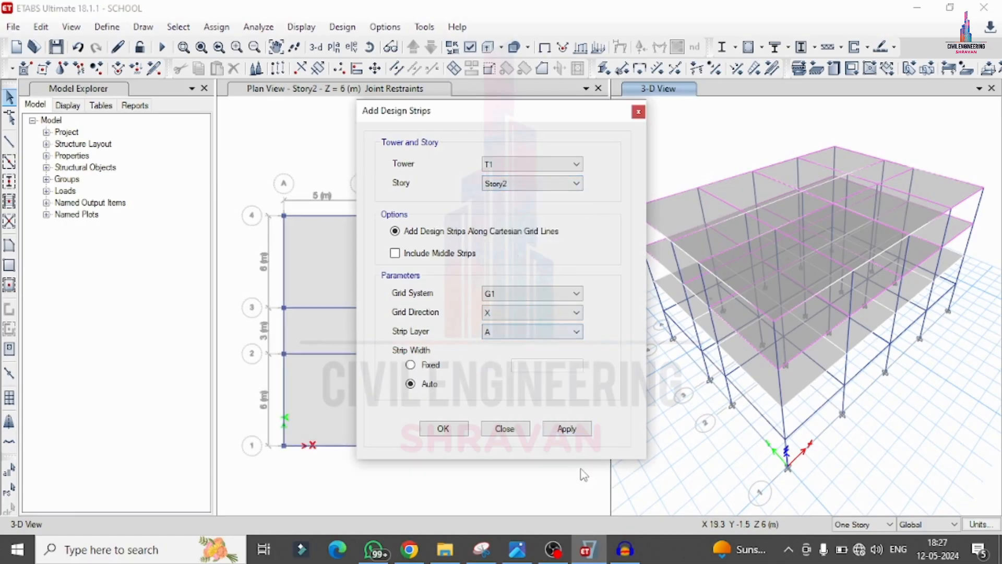
Step: Add auto-width design strips on Story2 in the Y grid direction on strip layer B, and finish adding strips
{"action": "left_click", "coordinate": [521, 314]}
{"action": "left_click", "coordinate": [506, 340]}
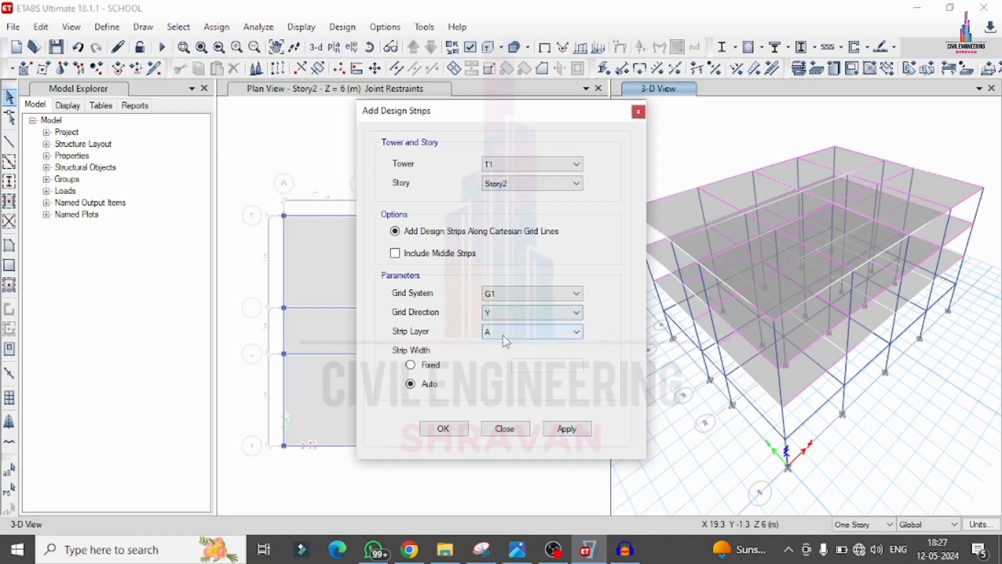
{"action": "left_click", "coordinate": [503, 334]}
{"action": "left_click", "coordinate": [493, 356]}
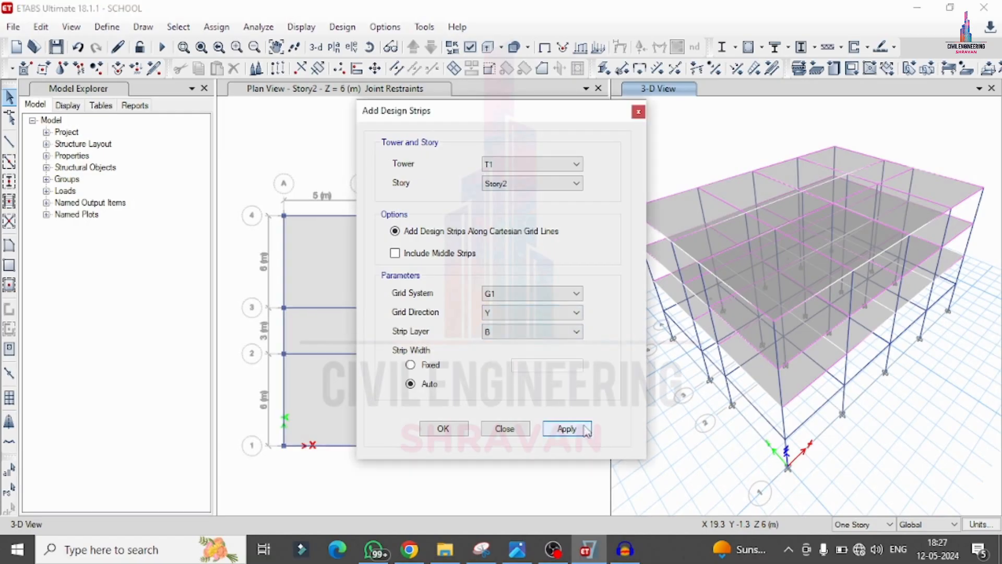
{"action": "left_click", "coordinate": [580, 422]}
{"action": "left_click", "coordinate": [443, 429]}
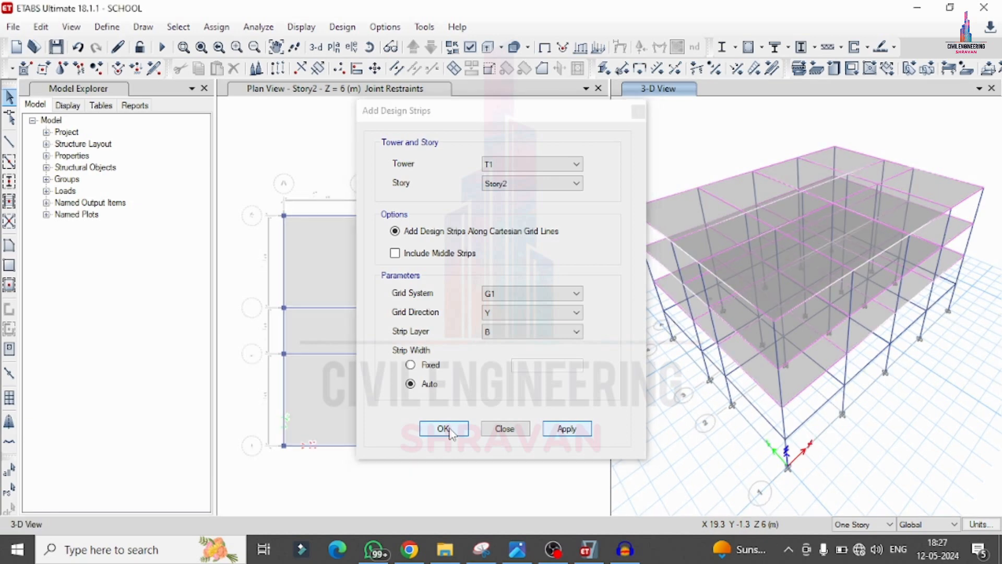
{"action": "left_click", "coordinate": [443, 429]}
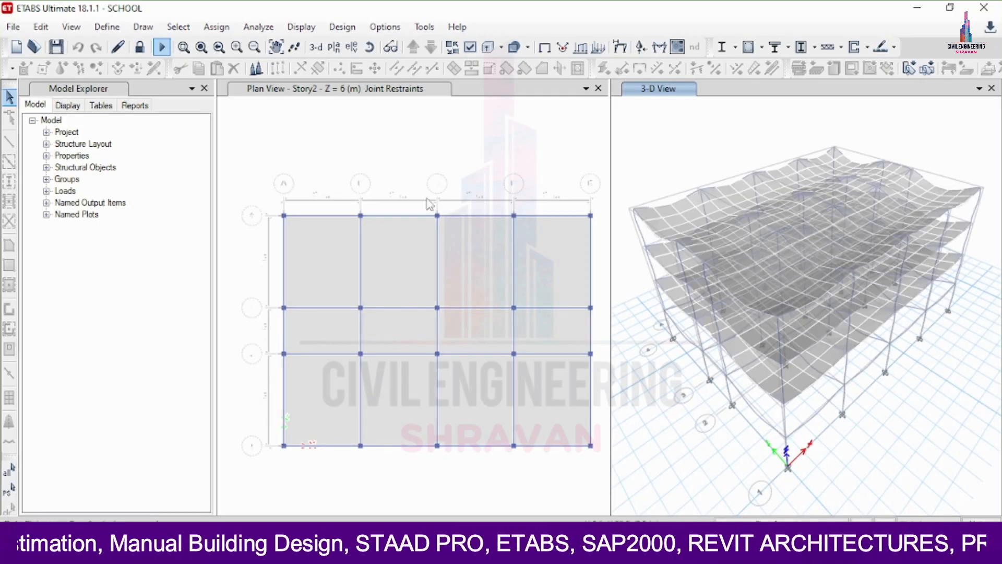
Step: Review the concrete frame design preferences for IS 456:2000 and accept the default values
{"action": "left_click", "coordinate": [342, 27]}
{"action": "mouse_move", "coordinate": [509, 65]}
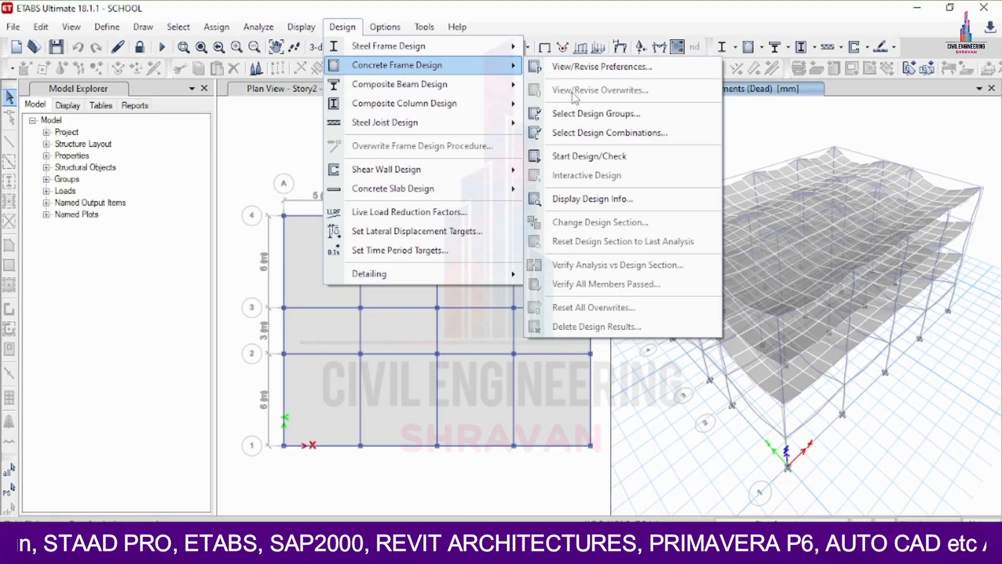
{"action": "left_click", "coordinate": [581, 67]}
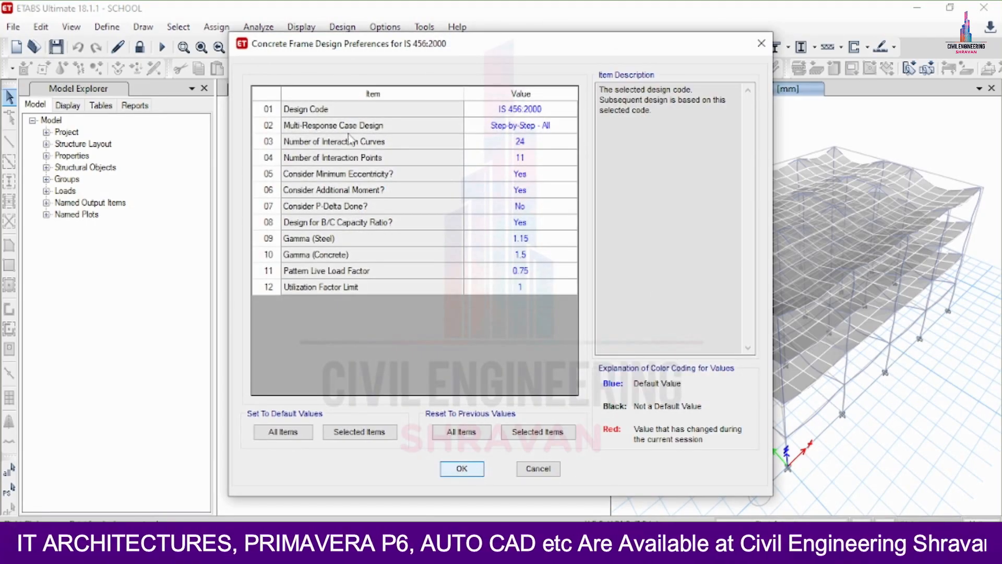
{"action": "key", "text": "Return"}
Step: Run the concrete frame design check and examine the longitudinal reinforcing of the beams and columns in the 3-D view
{"action": "left_click", "coordinate": [343, 27]}
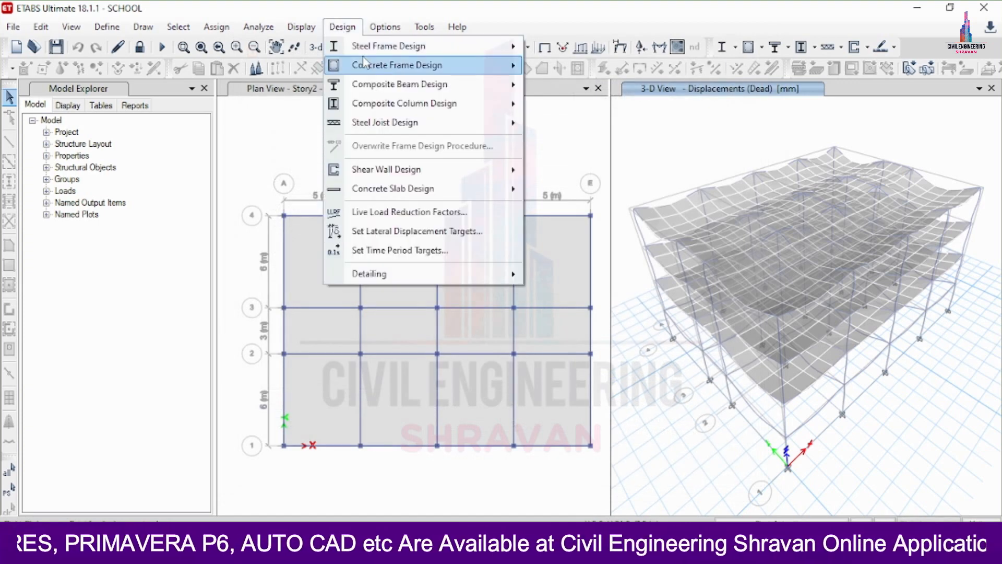
{"action": "mouse_move", "coordinate": [364, 64]}
{"action": "left_click", "coordinate": [586, 163]}
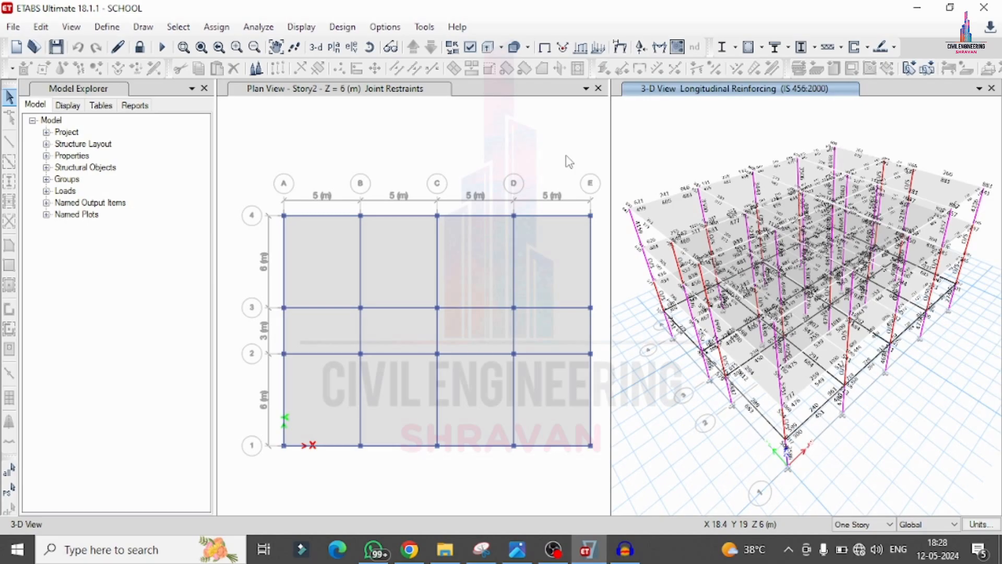
{"action": "scroll", "coordinate": [968, 253], "scroll_direction": "up", "scroll_amount": 5}
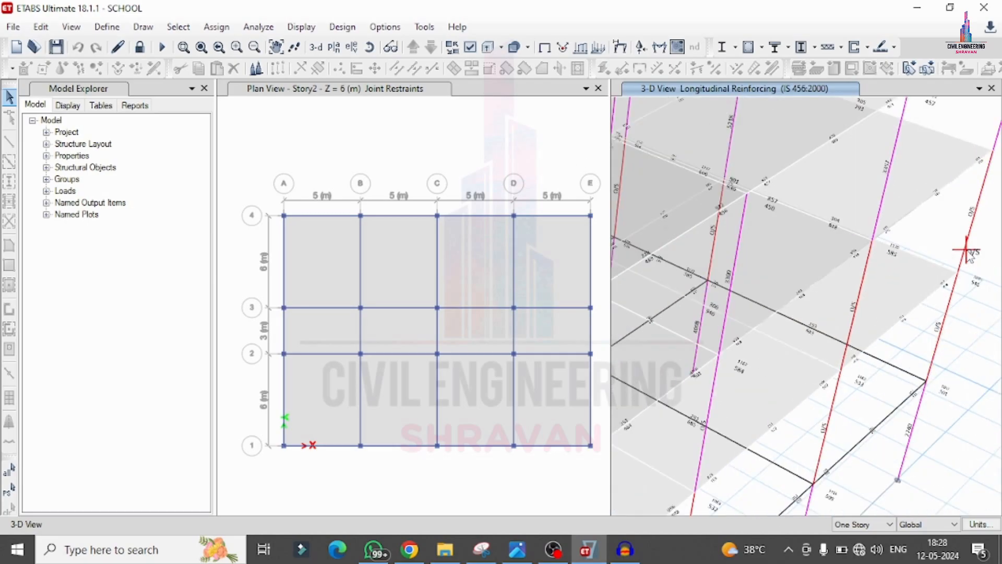
{"action": "scroll", "coordinate": [975, 274], "scroll_direction": "down", "scroll_amount": 5}
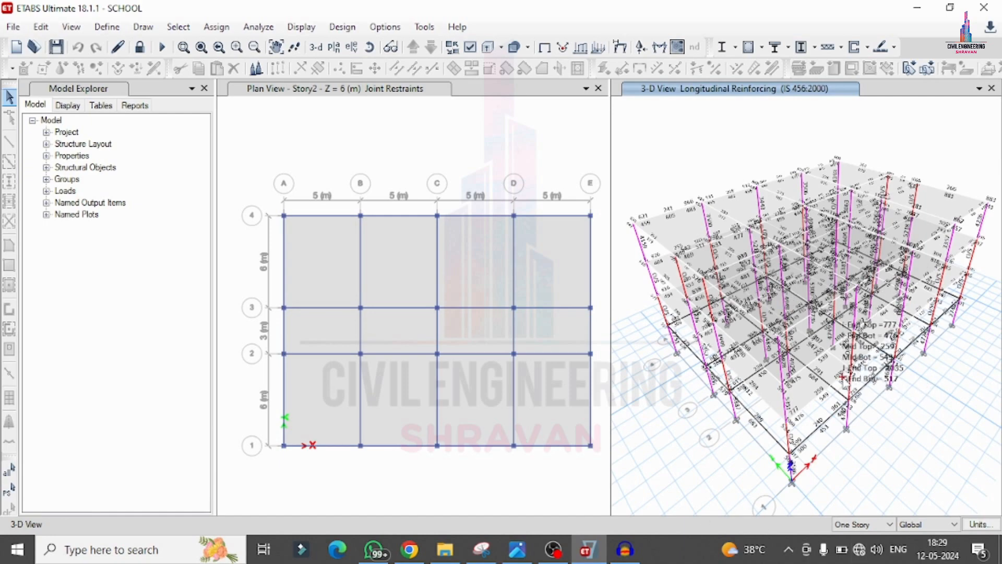
{"action": "scroll", "coordinate": [851, 365], "scroll_direction": "up", "scroll_amount": 5}
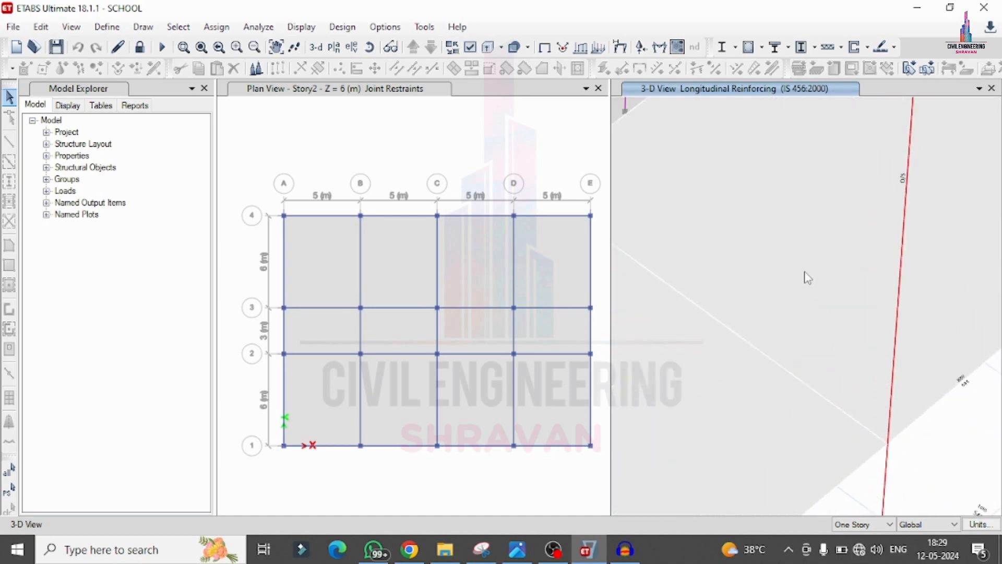
{"action": "scroll", "coordinate": [808, 278], "scroll_direction": "down", "scroll_amount": 5}
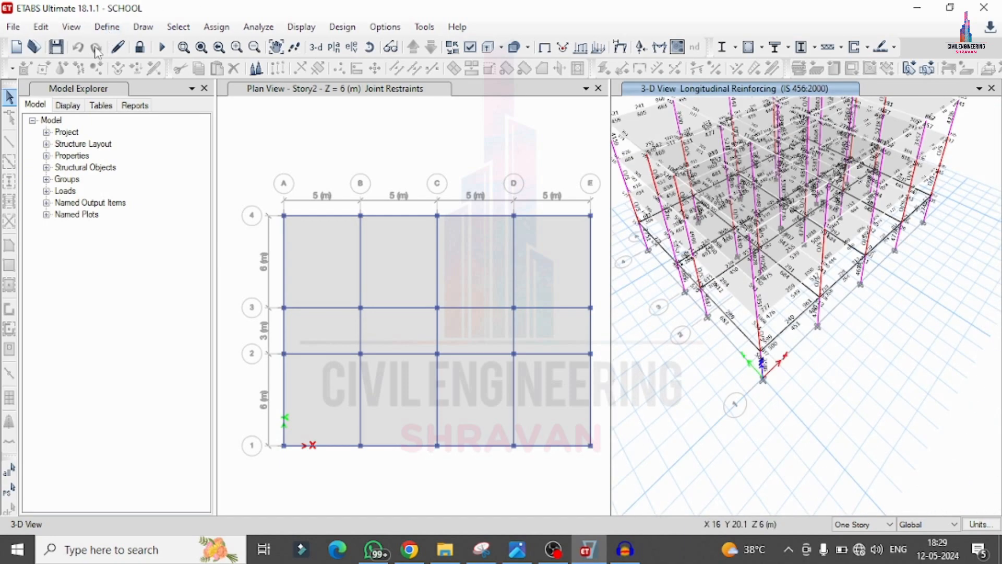
Step: Unlock the model and rename the 0.3 x 0.3 column frame section as c0.4x0.4
{"action": "left_click", "coordinate": [140, 47]}
{"action": "left_click", "coordinate": [523, 332]}
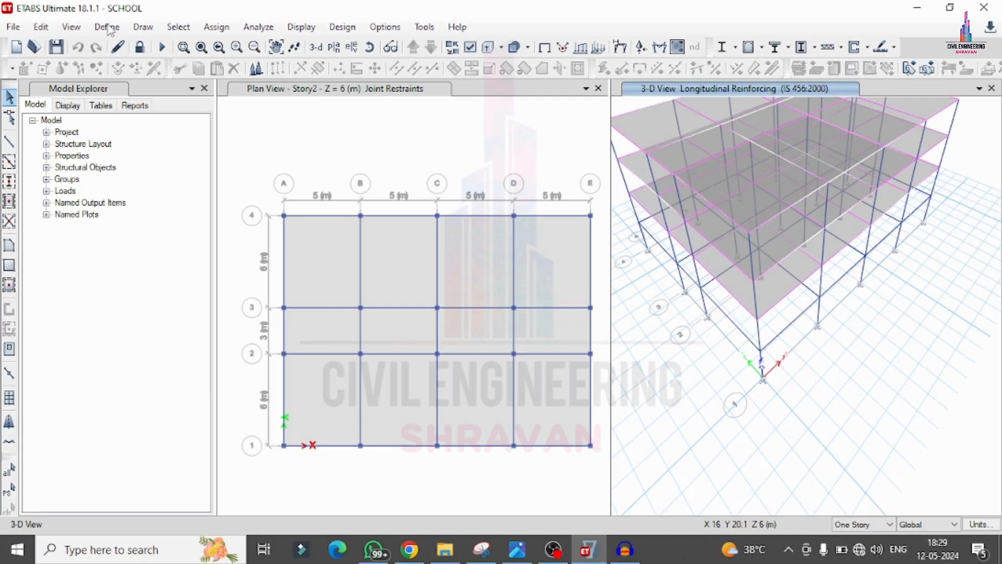
{"action": "left_click", "coordinate": [107, 27]}
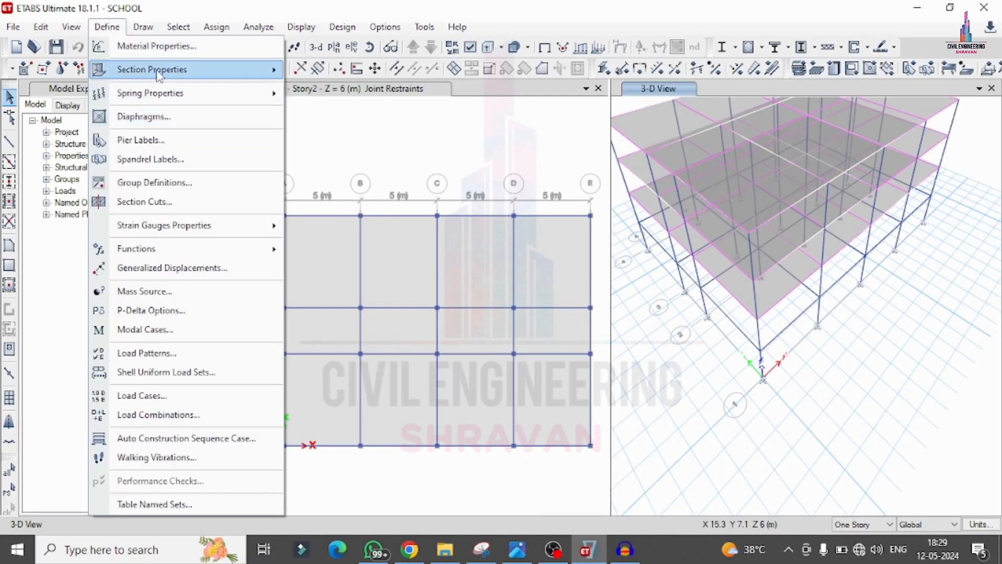
{"action": "mouse_move", "coordinate": [158, 75]}
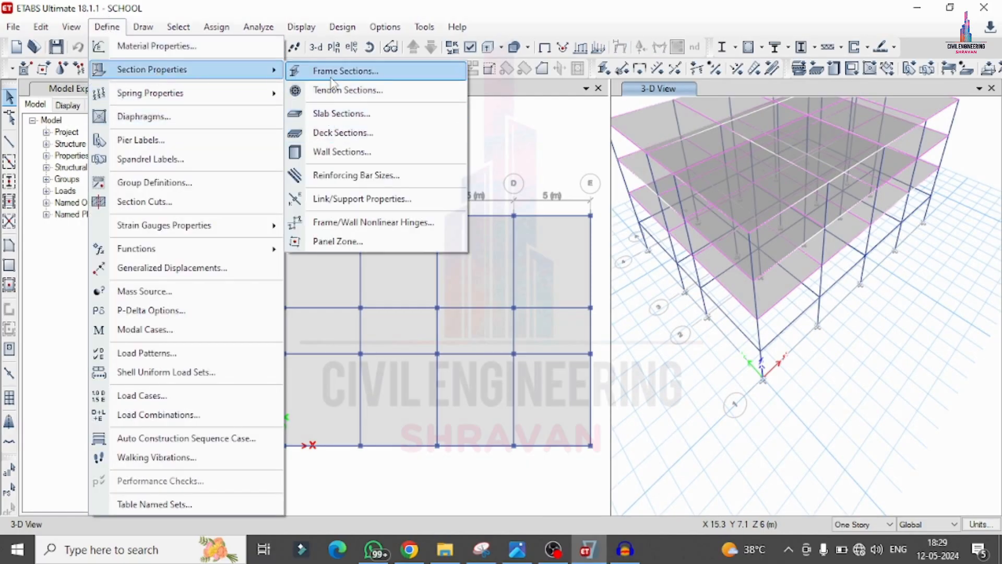
{"action": "left_click", "coordinate": [331, 77]}
{"action": "left_click", "coordinate": [344, 241]}
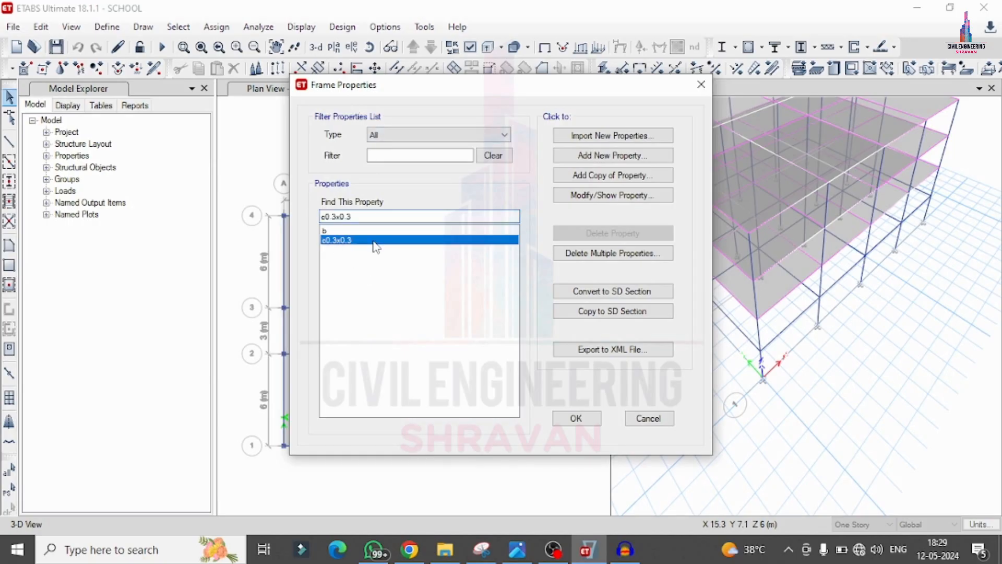
{"action": "left_click", "coordinate": [614, 197]}
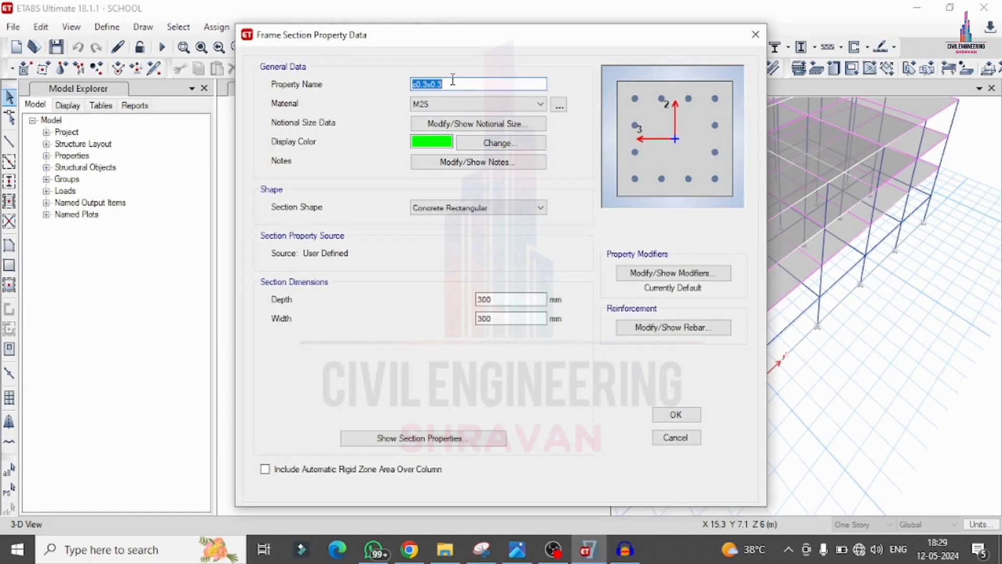
{"action": "left_click", "coordinate": [452, 79]}
Step: Set the column section's depth and width to 400 mm and accept the frame properties
{"action": "double_click", "coordinate": [509, 298]}
{"action": "type", "text": "400"}
{"action": "left_click", "coordinate": [494, 318]}
{"action": "double_click", "coordinate": [494, 318]}
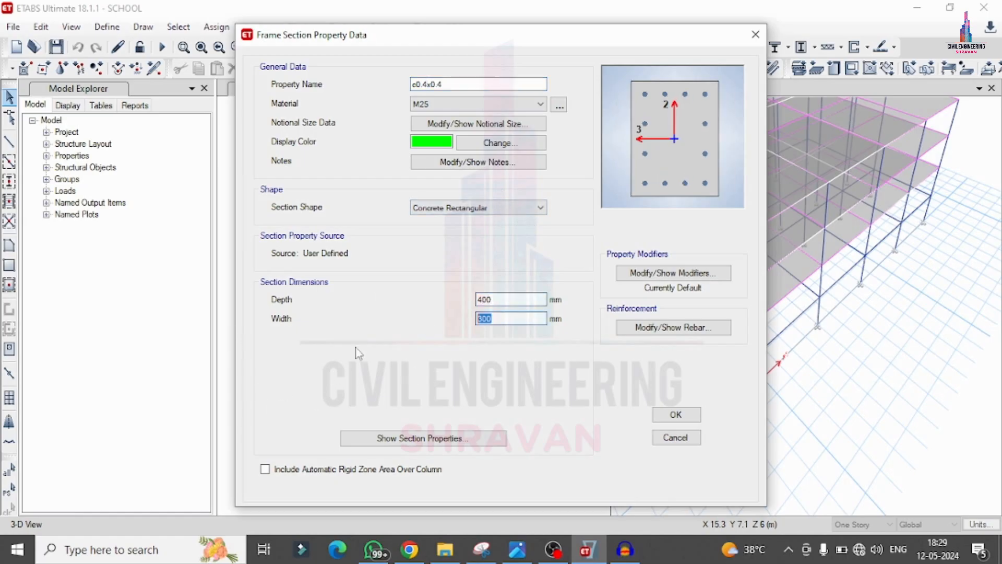
{"action": "type", "text": "40"}
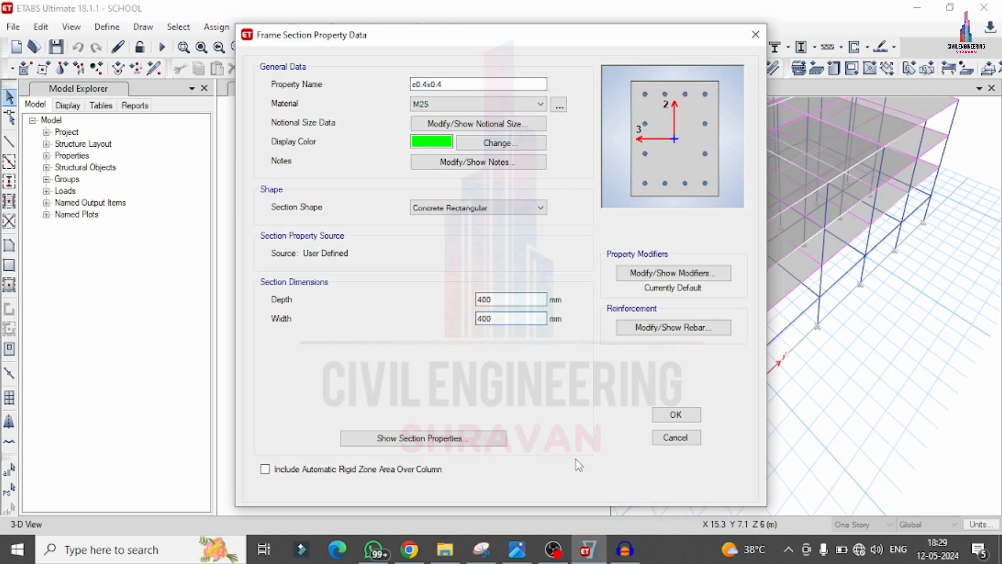
{"action": "left_click", "coordinate": [675, 414]}
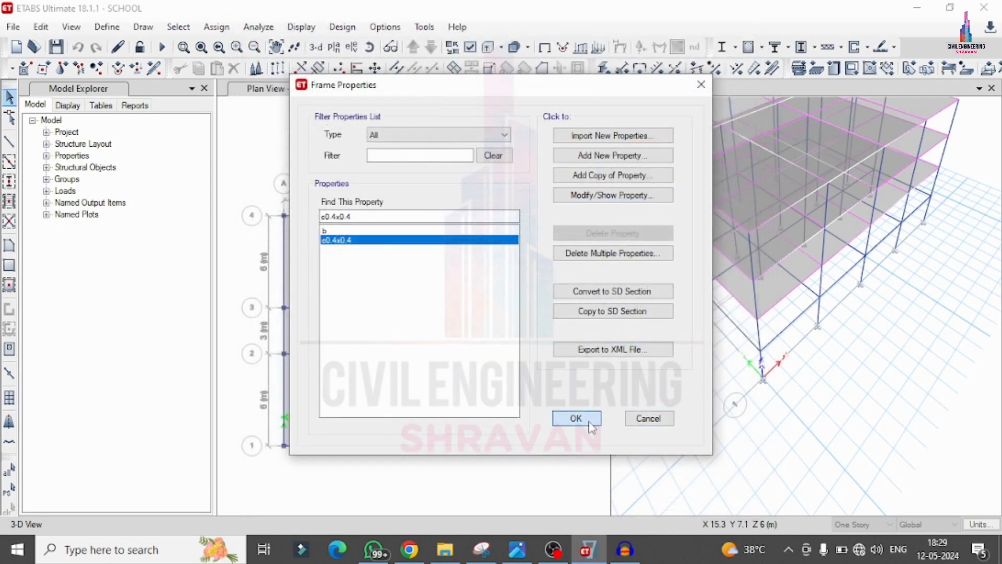
{"action": "key", "text": "Return"}
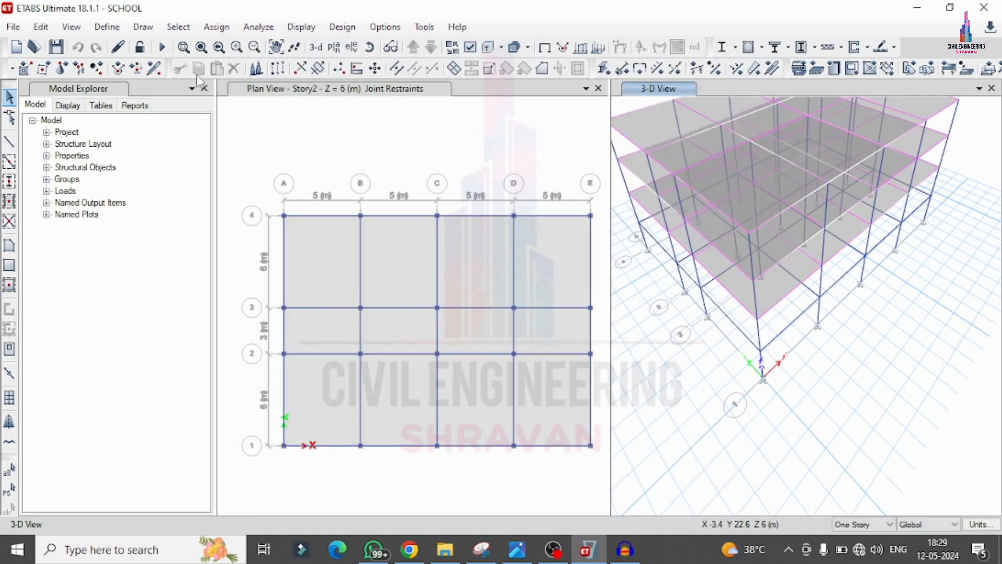
Step: Run the analysis again with the enlarged column section
{"action": "left_click", "coordinate": [163, 48]}
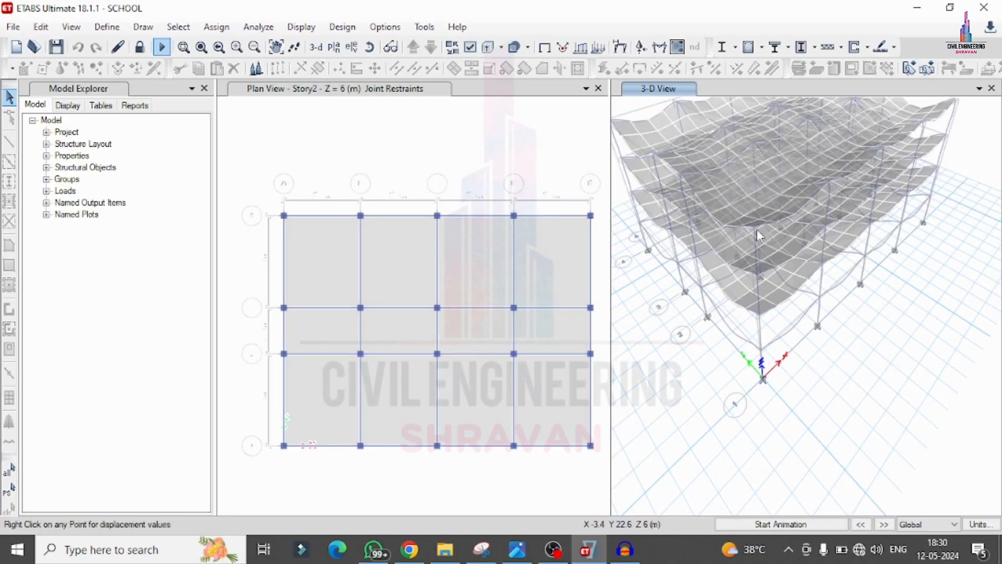
{"action": "left_click", "coordinate": [207, 31]}
{"action": "left_click", "coordinate": [205, 30]}
Step: Rerun the concrete frame design check and inspect the longitudinal reinforcing of the resized columns and the beams in the 3-D view
{"action": "left_click", "coordinate": [359, 28]}
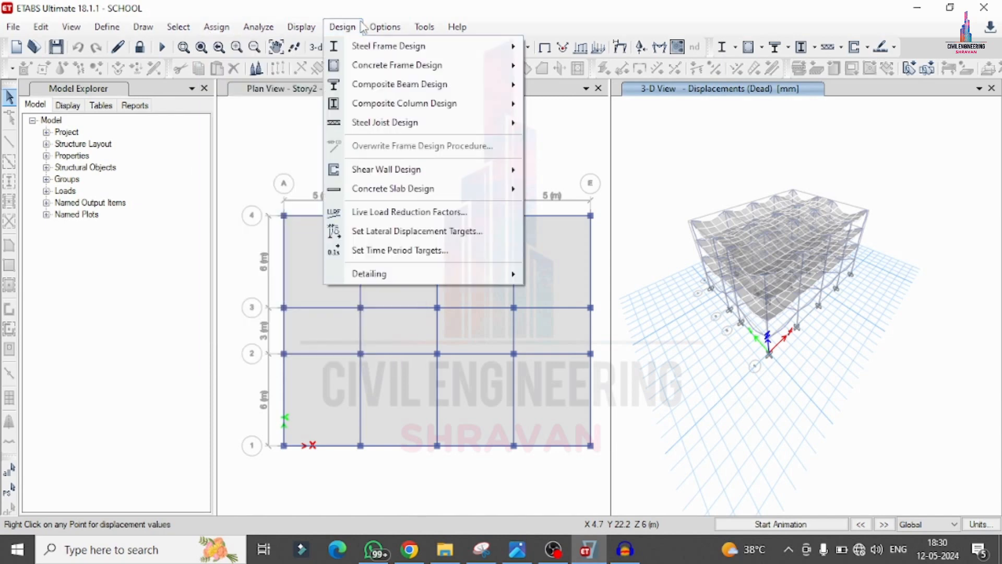
{"action": "left_click", "coordinate": [358, 29]}
{"action": "left_click", "coordinate": [342, 27]}
{"action": "left_click", "coordinate": [345, 27]}
{"action": "left_click", "coordinate": [344, 26]}
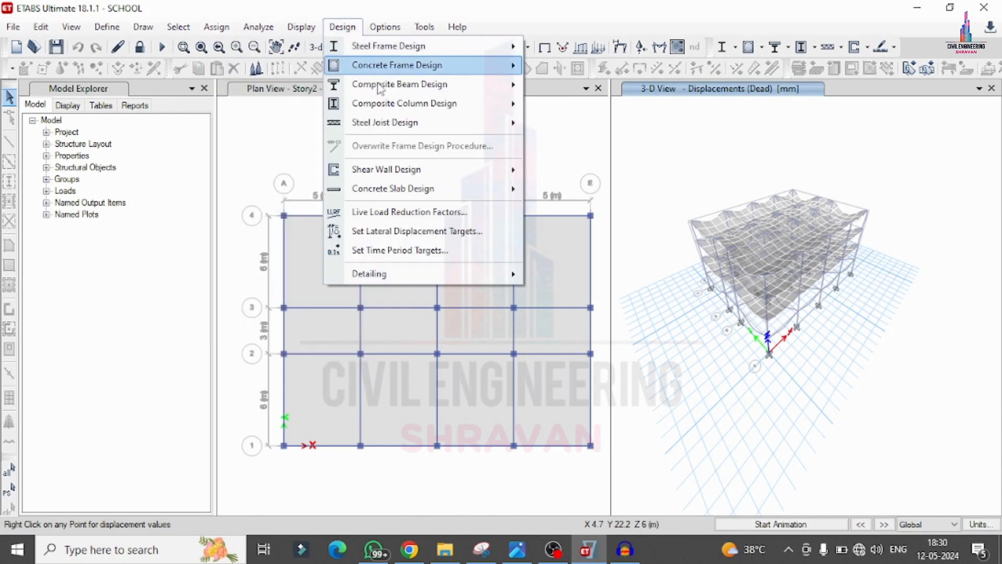
{"action": "mouse_move", "coordinate": [380, 69]}
{"action": "left_click", "coordinate": [607, 161]}
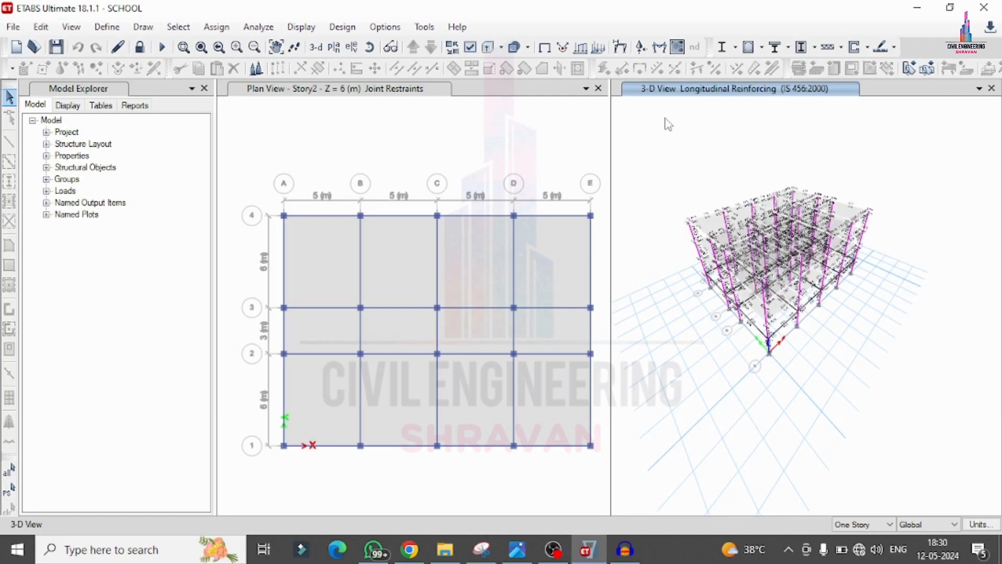
{"action": "scroll", "coordinate": [815, 180], "scroll_direction": "up", "scroll_amount": 4}
{"action": "scroll", "coordinate": [887, 251], "scroll_direction": "down", "scroll_amount": 4}
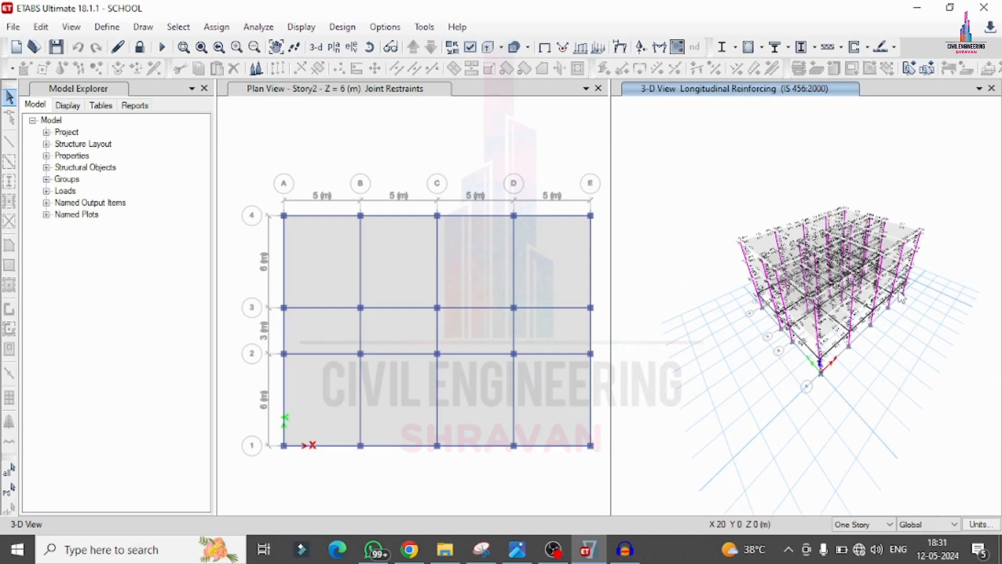
{"action": "scroll", "coordinate": [902, 297], "scroll_direction": "up", "scroll_amount": 8}
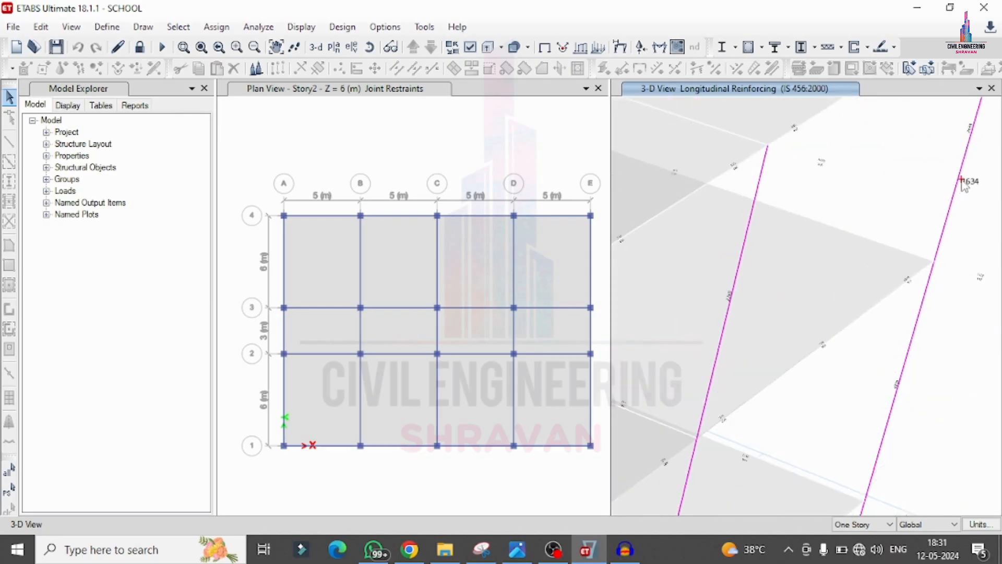
{"action": "scroll", "coordinate": [962, 183], "scroll_direction": "down", "scroll_amount": 10}
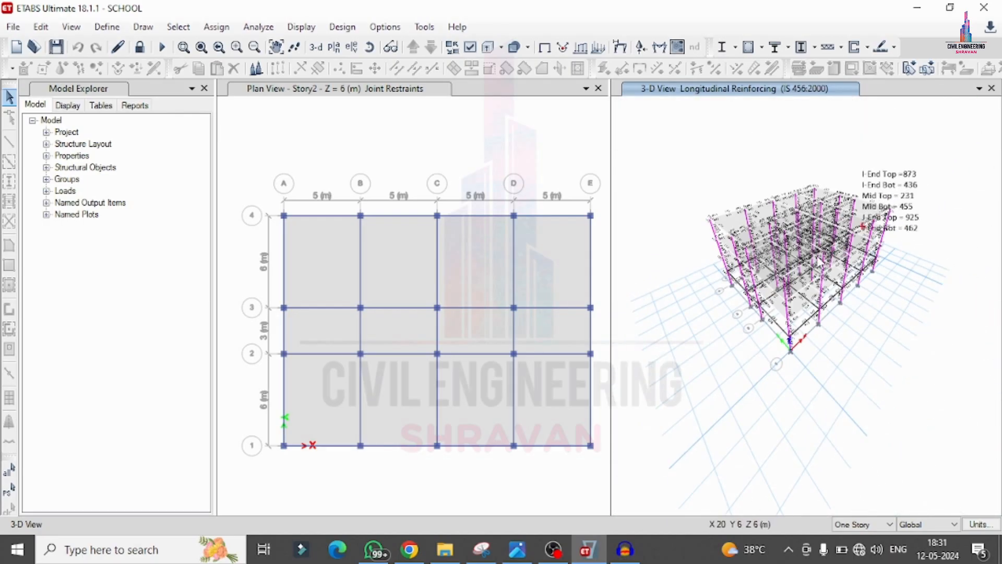
{"action": "scroll", "coordinate": [820, 262], "scroll_direction": "up", "scroll_amount": 5}
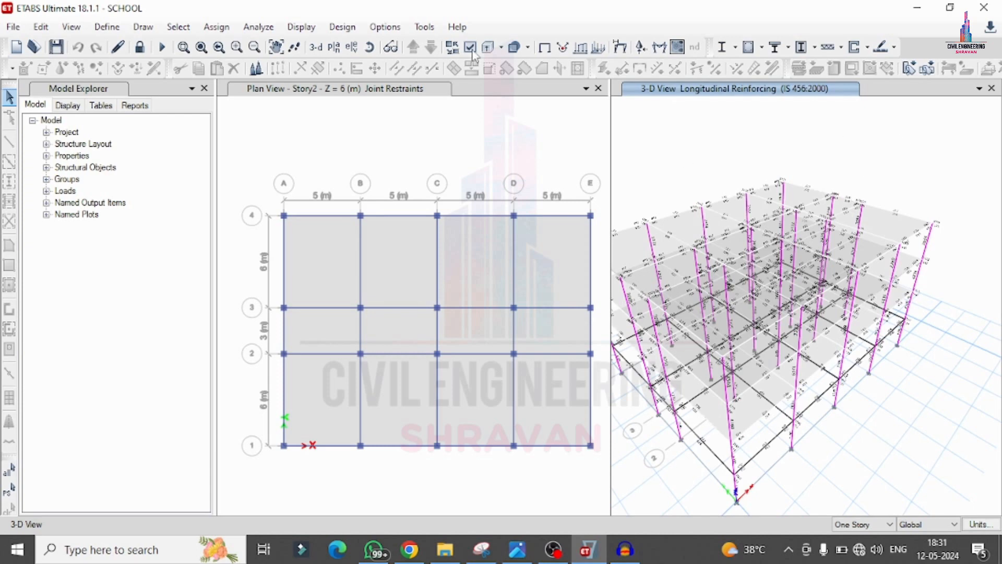
Step: Review the concrete slab design preferences for IS 456:2000 and accept them
{"action": "left_click", "coordinate": [337, 27]}
{"action": "mouse_move", "coordinate": [401, 190]}
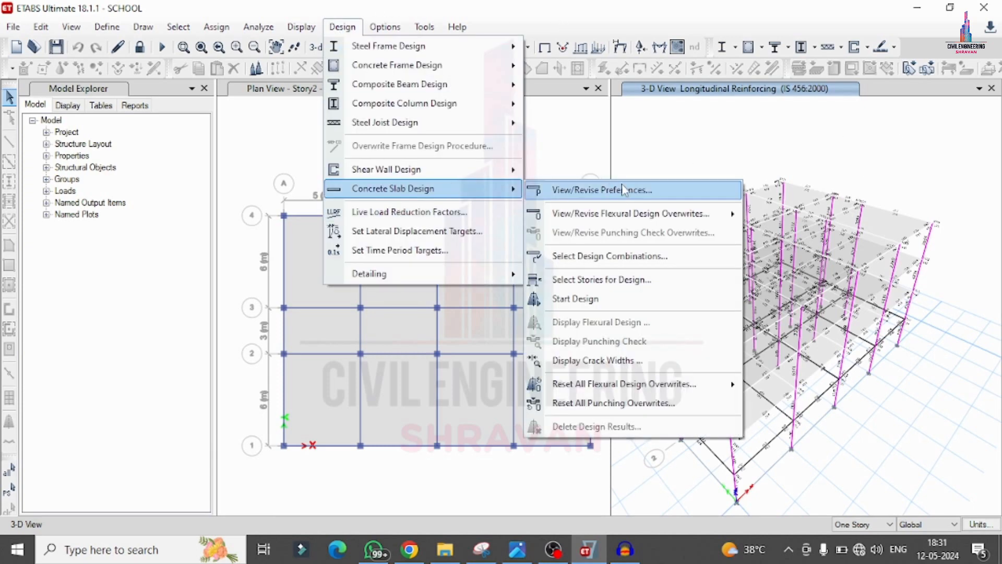
{"action": "left_click", "coordinate": [624, 190]}
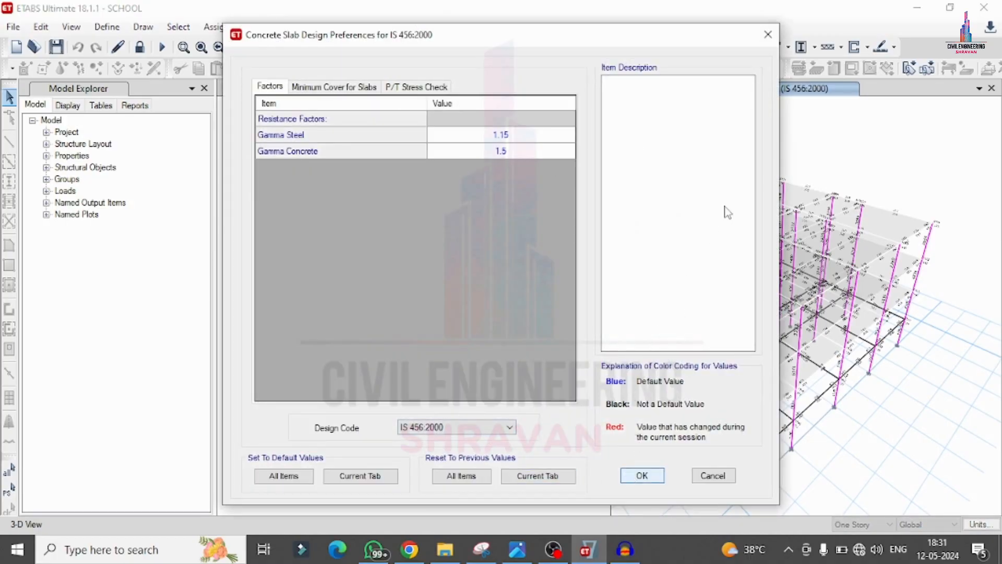
{"action": "key", "text": "Return"}
Step: Run the concrete slab design for Story4, Story3 and Story2
{"action": "left_click", "coordinate": [342, 27]}
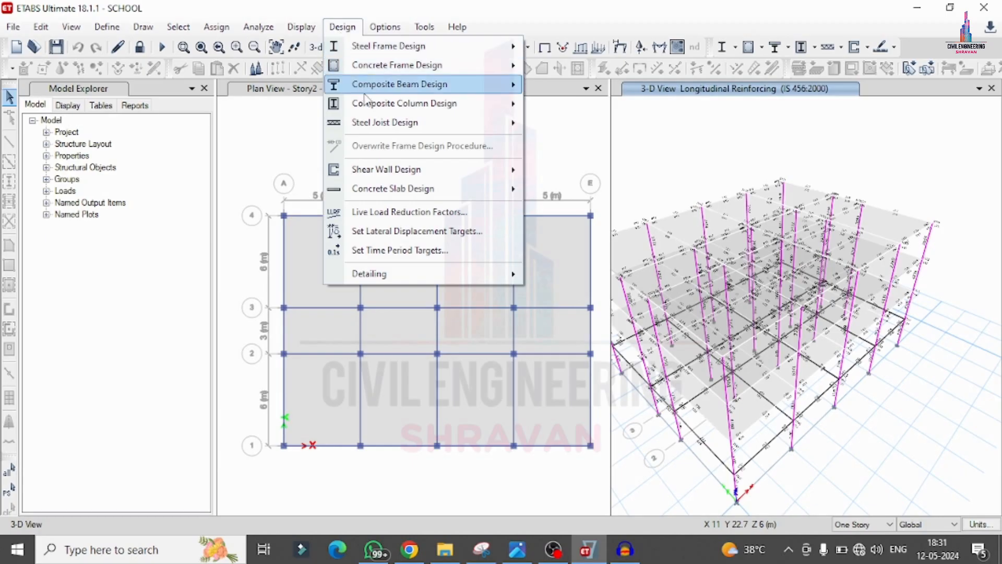
{"action": "mouse_move", "coordinate": [386, 191]}
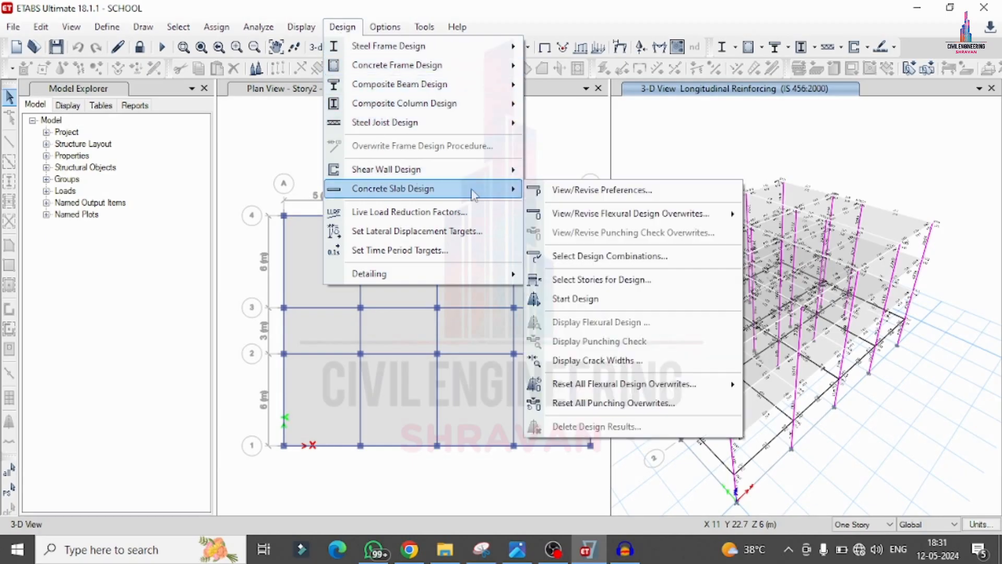
{"action": "left_click", "coordinate": [602, 305]}
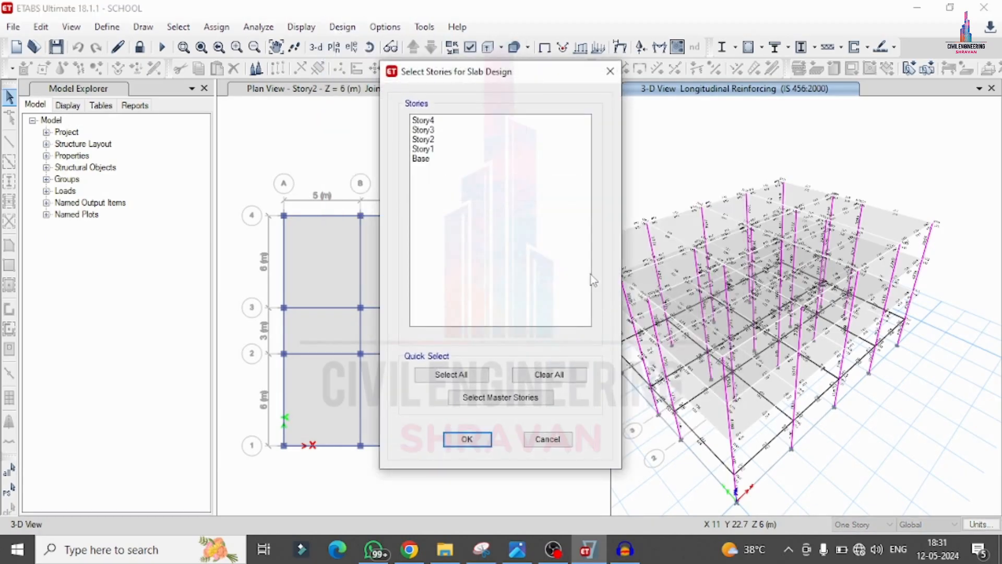
{"action": "left_click", "coordinate": [452, 123]}
{"action": "mouse_move", "coordinate": [454, 129]}
{"action": "left_mouse_down"}
{"action": "mouse_move", "coordinate": [457, 152]}
{"action": "mouse_move", "coordinate": [452, 141]}
{"action": "left_mouse_up"}
{"action": "left_click", "coordinate": [467, 439]}
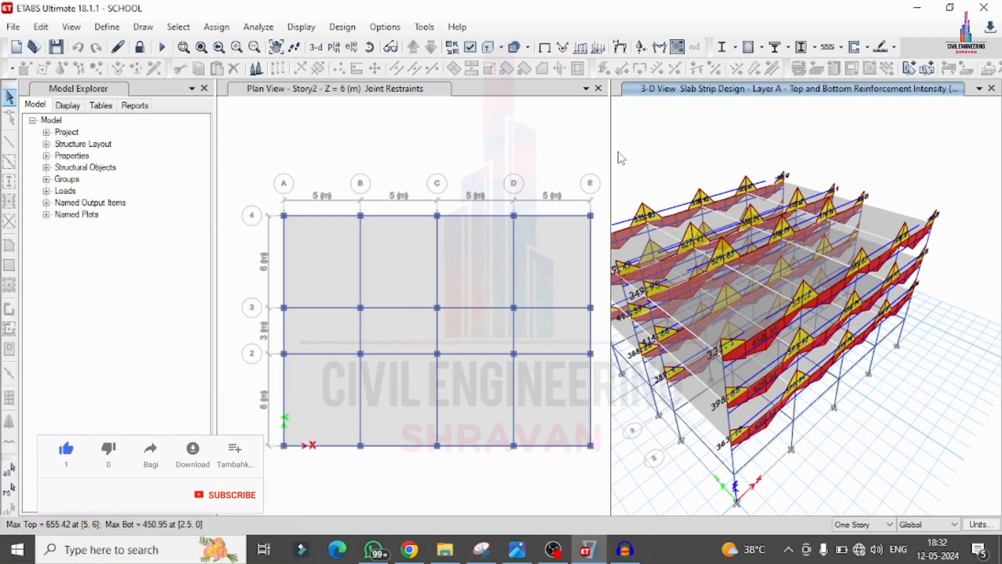
Step: Save the designed school model and close ETABS
{"action": "left_click", "coordinate": [54, 51]}
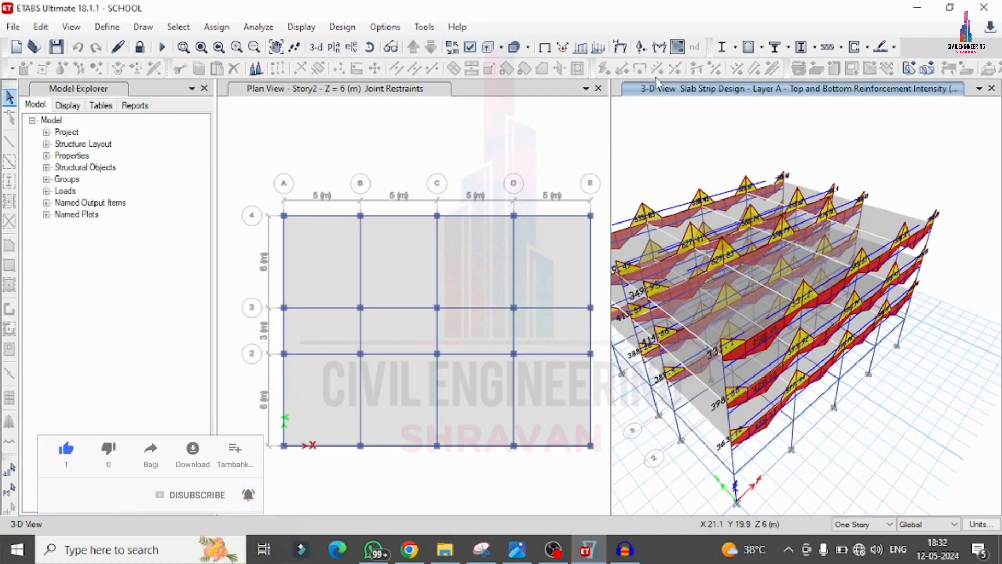
{"action": "left_click", "coordinate": [984, 8]}
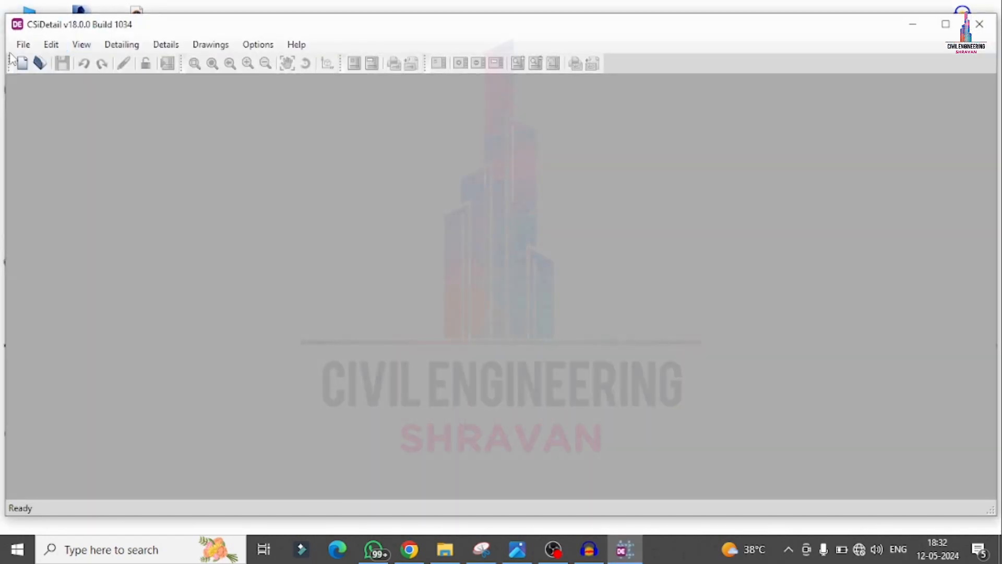
Step: Start a new detailing project in CSiDetail and load the SCHOOL ETABS model file from the g+5 folder
{"action": "left_click", "coordinate": [20, 45]}
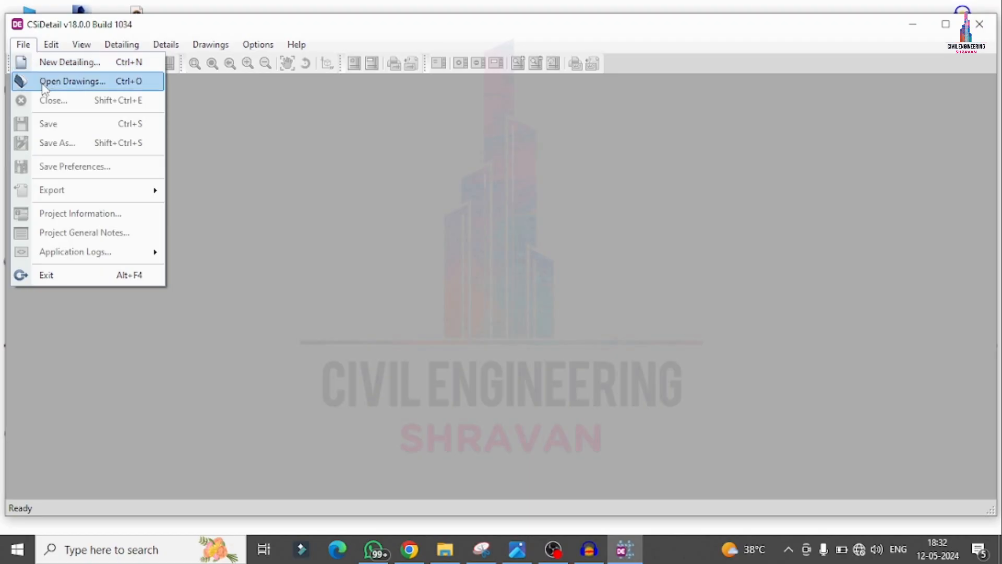
{"action": "left_click", "coordinate": [51, 64]}
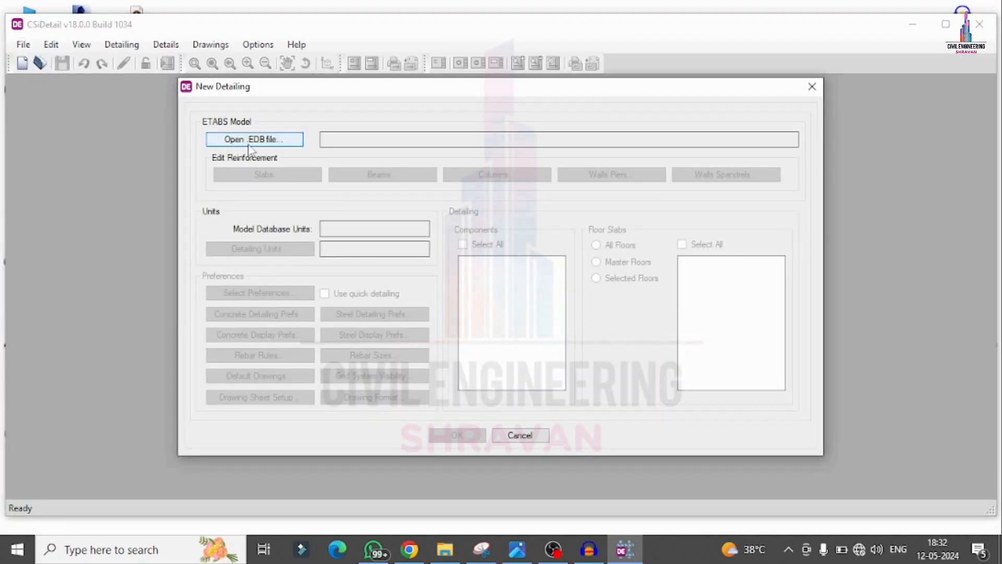
{"action": "left_click", "coordinate": [256, 140]}
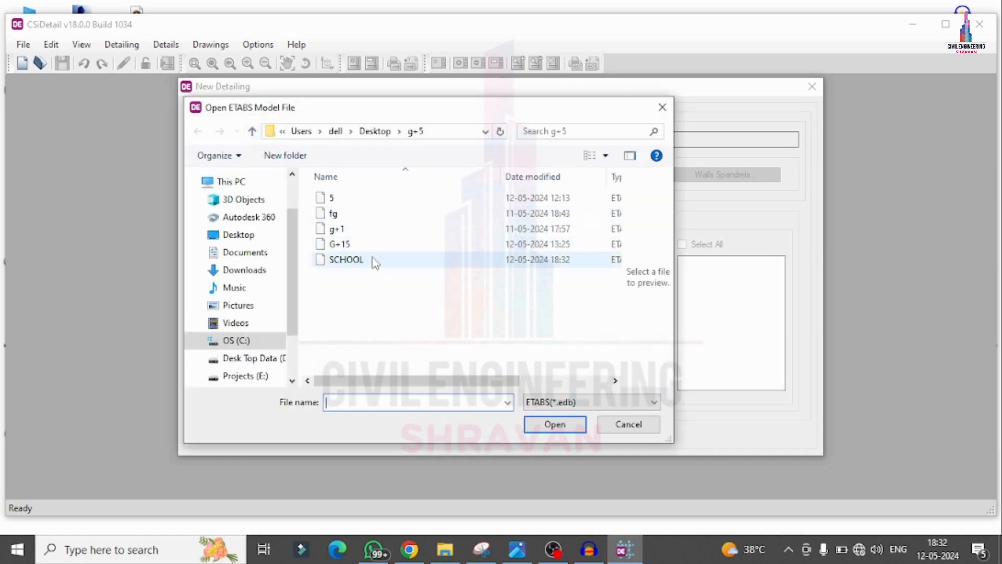
{"action": "left_click", "coordinate": [369, 261]}
{"action": "double_click", "coordinate": [370, 261]}
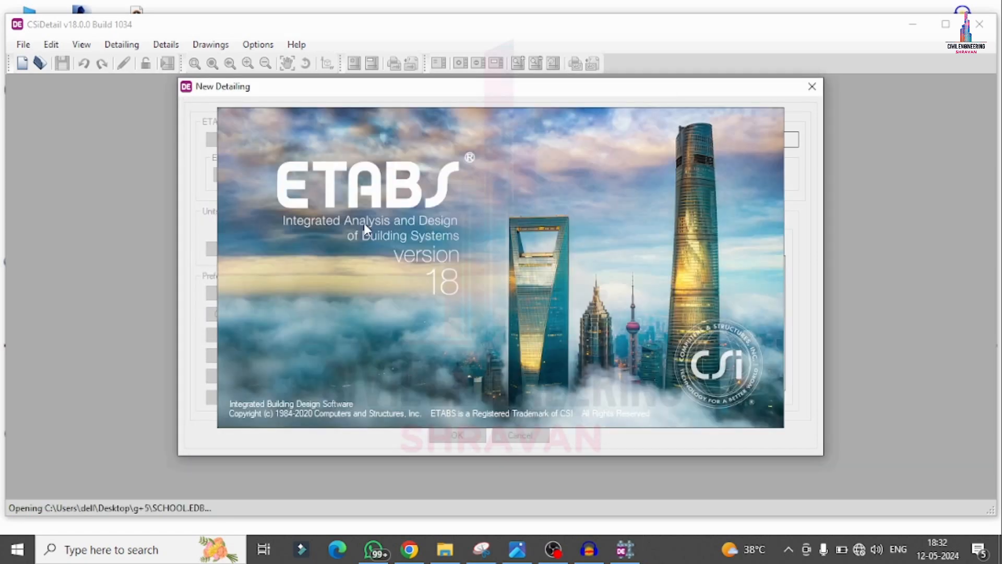
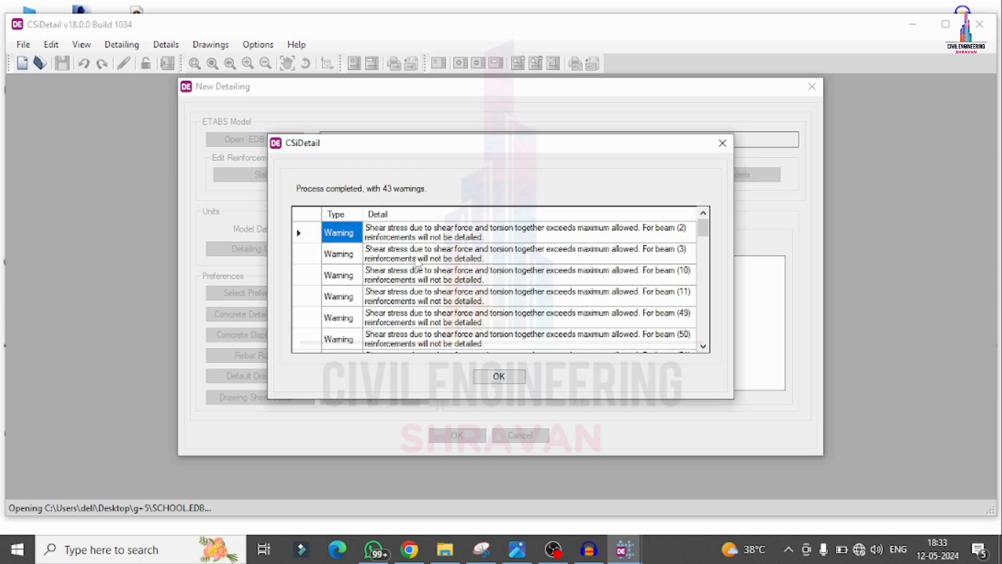
Step: Read through the list of shear and torsion warnings from the model import and dismiss it
{"action": "scroll", "coordinate": [505, 332], "scroll_direction": "down", "scroll_amount": 7}
{"action": "scroll", "coordinate": [504, 332], "scroll_direction": "down", "scroll_amount": 5}
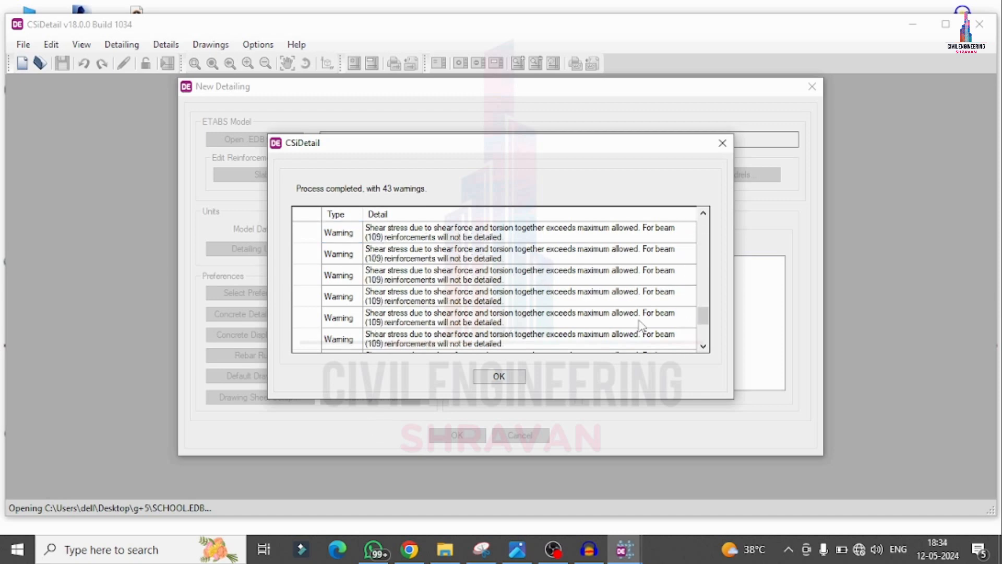
{"action": "scroll", "coordinate": [542, 334], "scroll_direction": "up", "scroll_amount": 12}
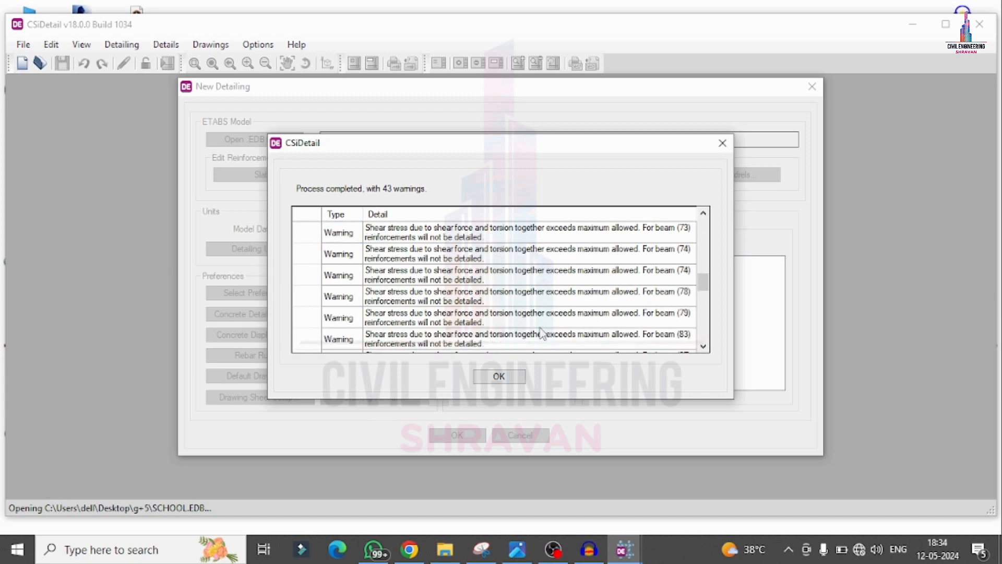
{"action": "left_click", "coordinate": [515, 375]}
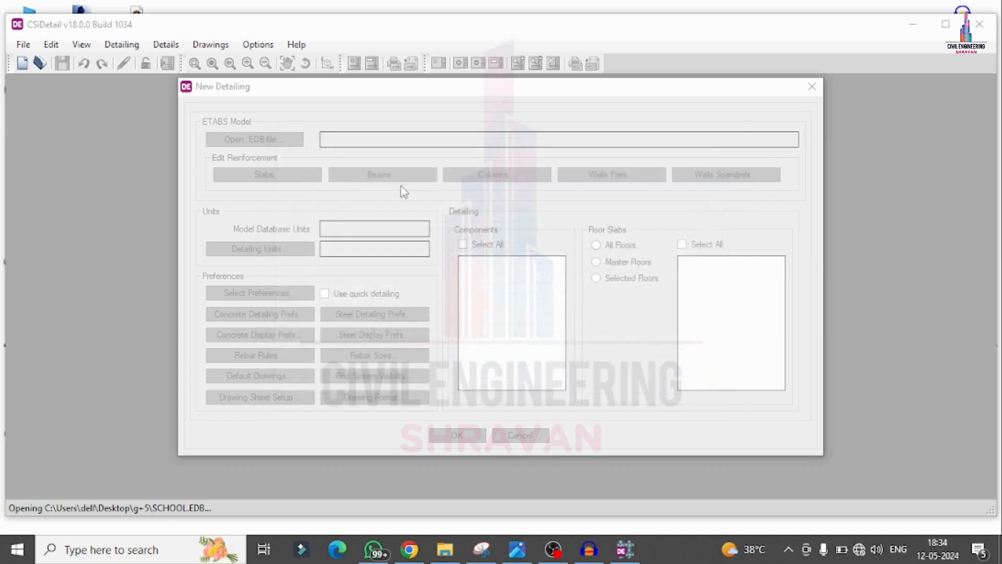
Step: Configure the detailing units as Metric with the SI (25) rebar set and Kilonewton for force, and accept them
{"action": "left_click", "coordinate": [291, 245]}
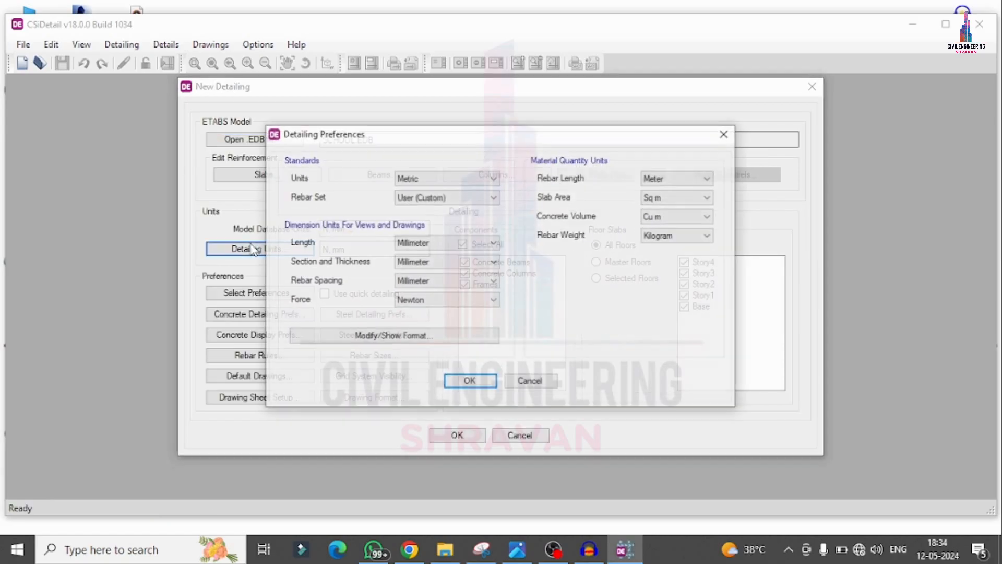
{"action": "left_click", "coordinate": [438, 179]}
{"action": "left_click", "coordinate": [418, 201]}
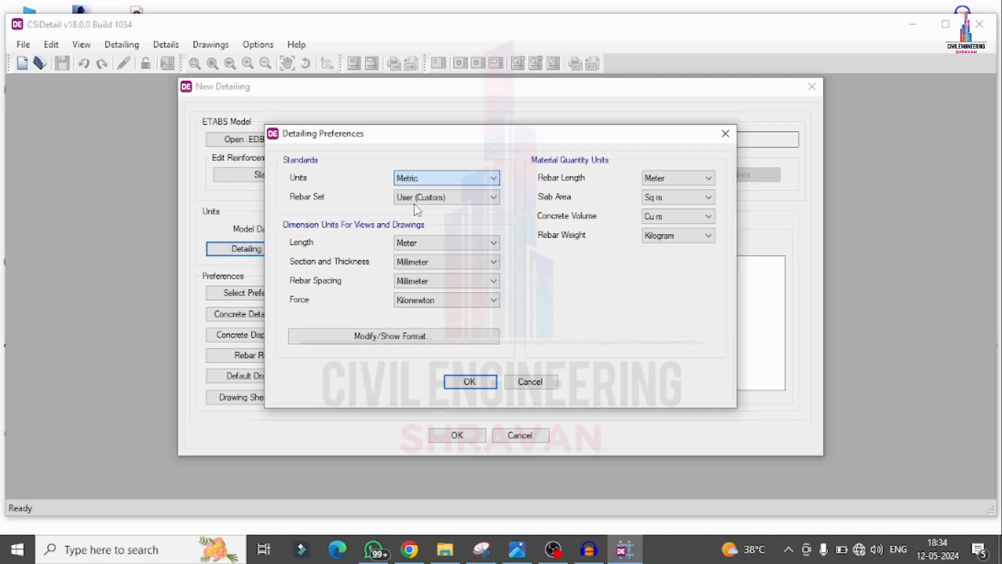
{"action": "left_click", "coordinate": [433, 197]}
{"action": "left_click", "coordinate": [414, 230]}
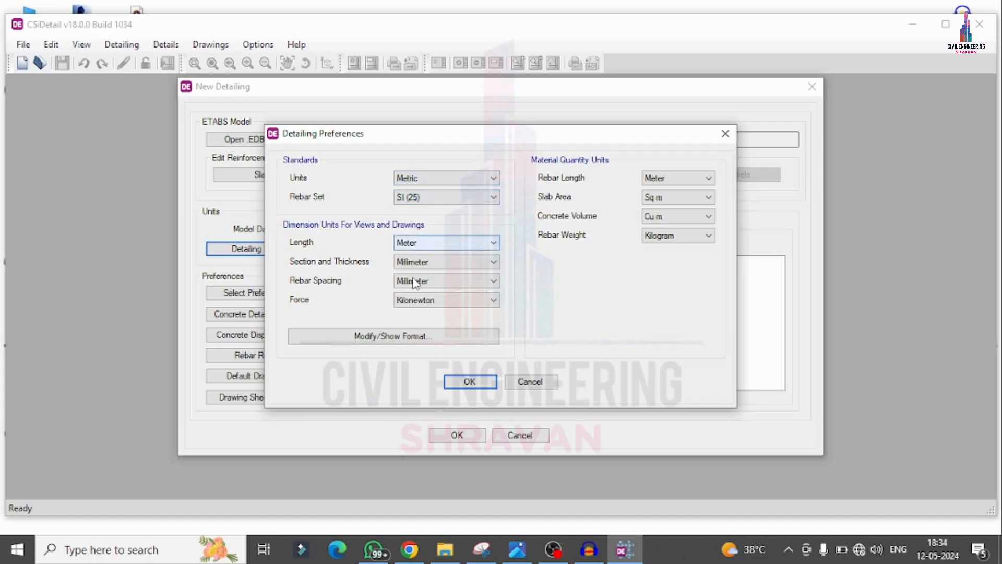
{"action": "left_click", "coordinate": [434, 302]}
{"action": "left_click", "coordinate": [435, 333]}
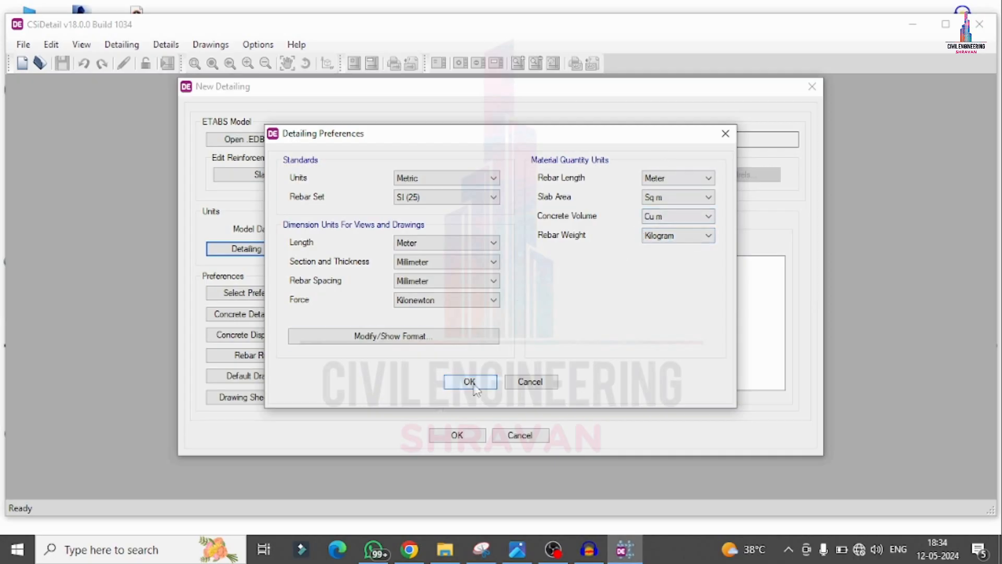
{"action": "left_click", "coordinate": [470, 382]}
Step: Apply the standard detailing preferences for IS 456:2000
{"action": "left_click", "coordinate": [232, 294]}
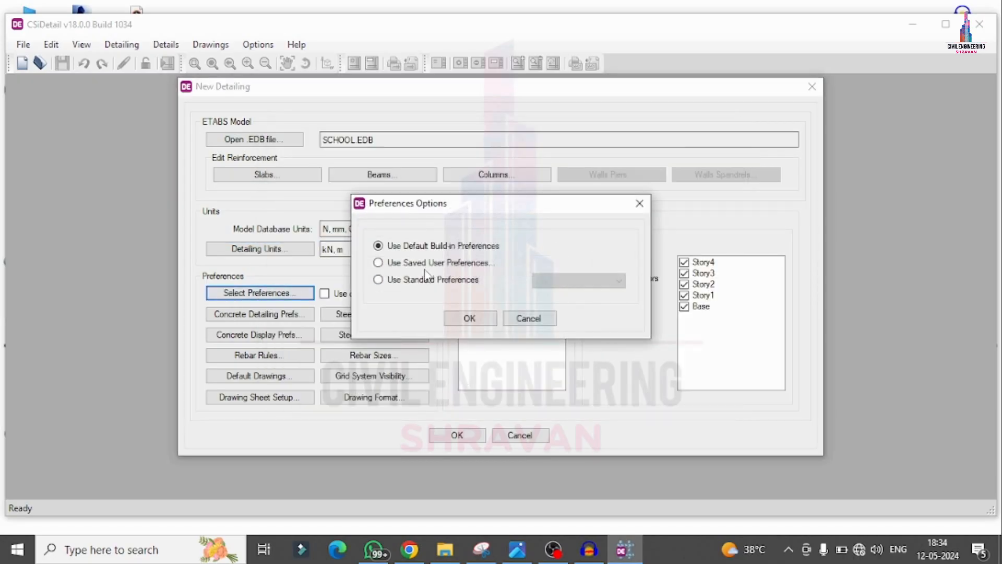
{"action": "left_click", "coordinate": [469, 281]}
{"action": "left_click", "coordinate": [552, 281]}
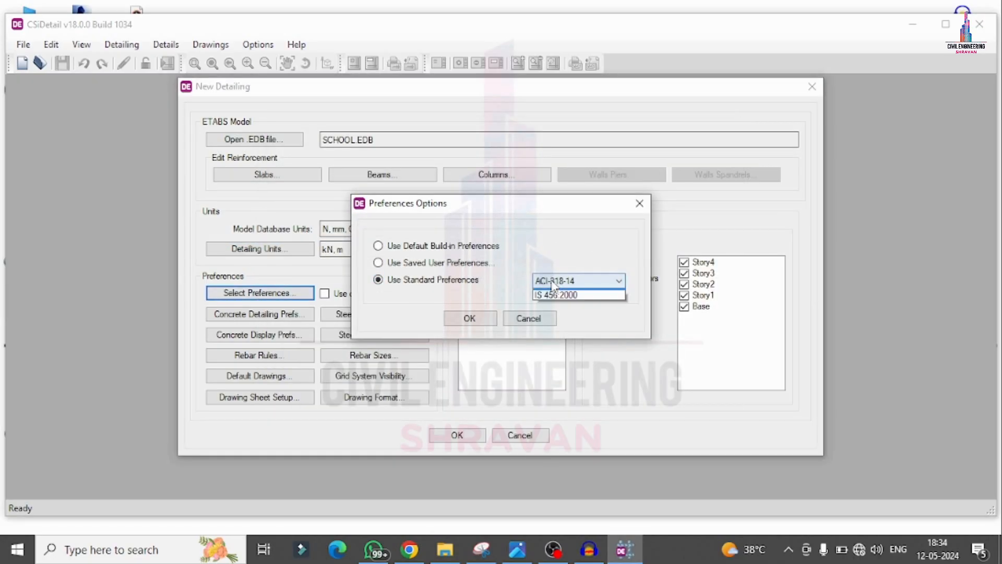
{"action": "left_click", "coordinate": [555, 295]}
{"action": "left_click", "coordinate": [470, 318]}
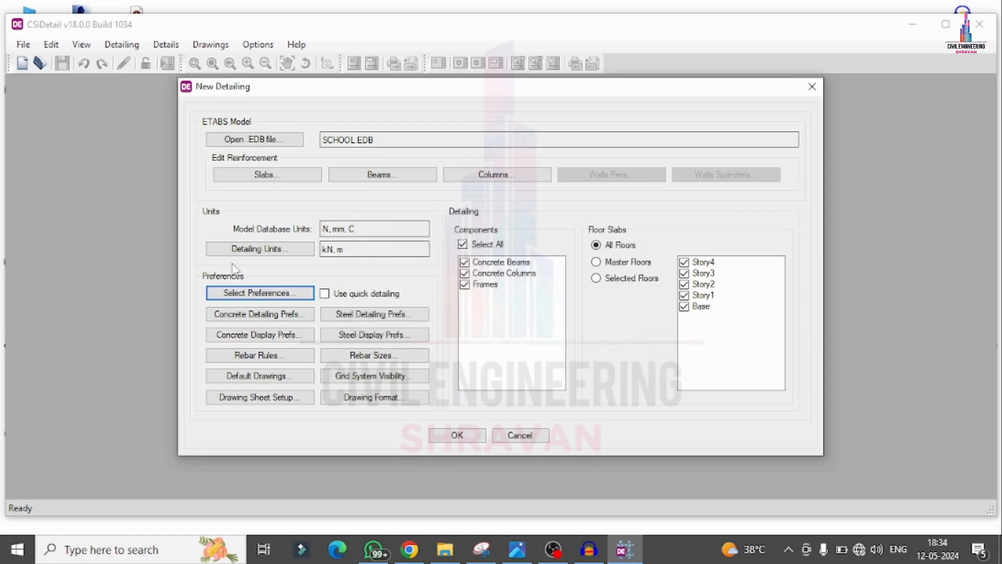
Step: In the rebar selection rules, change the minimum spacing of slab bars and set their maximum spacing to 300 mm
{"action": "left_click", "coordinate": [268, 355]}
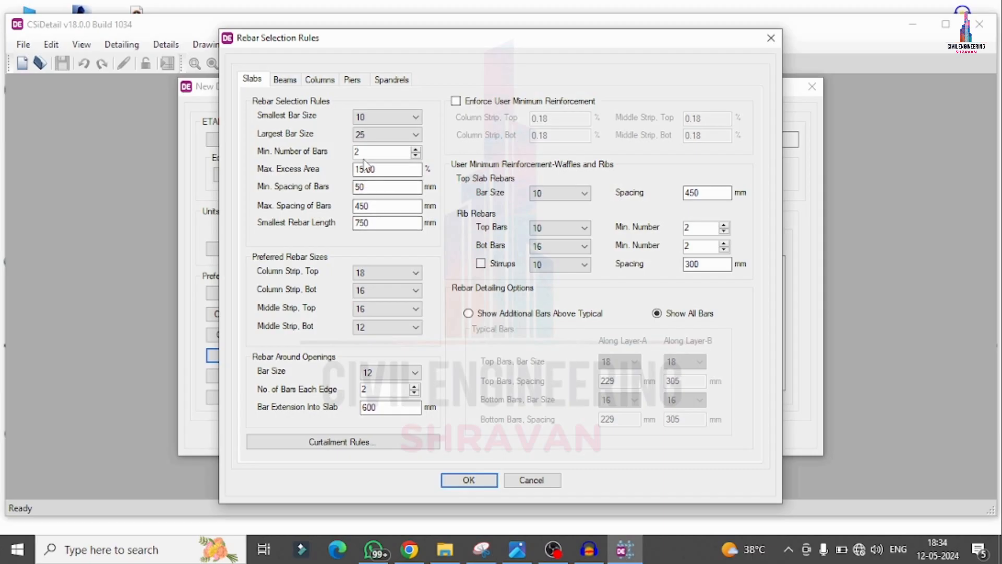
{"action": "key", "text": "Tab"}
{"action": "type", "text": "12"}
{"action": "key", "text": "Tab"}
{"action": "type", "text": "300"}
Step: Set the minimum stirrup spacing for beams to 120 mm in Zones A, B and C
{"action": "left_click", "coordinate": [291, 79]}
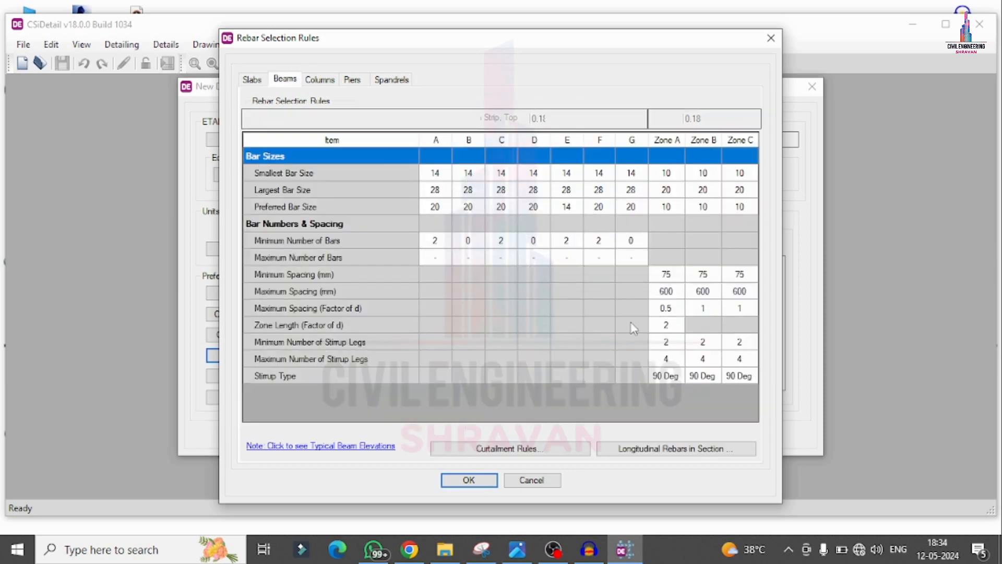
{"action": "double_click", "coordinate": [678, 274]}
{"action": "type", "text": "1"}
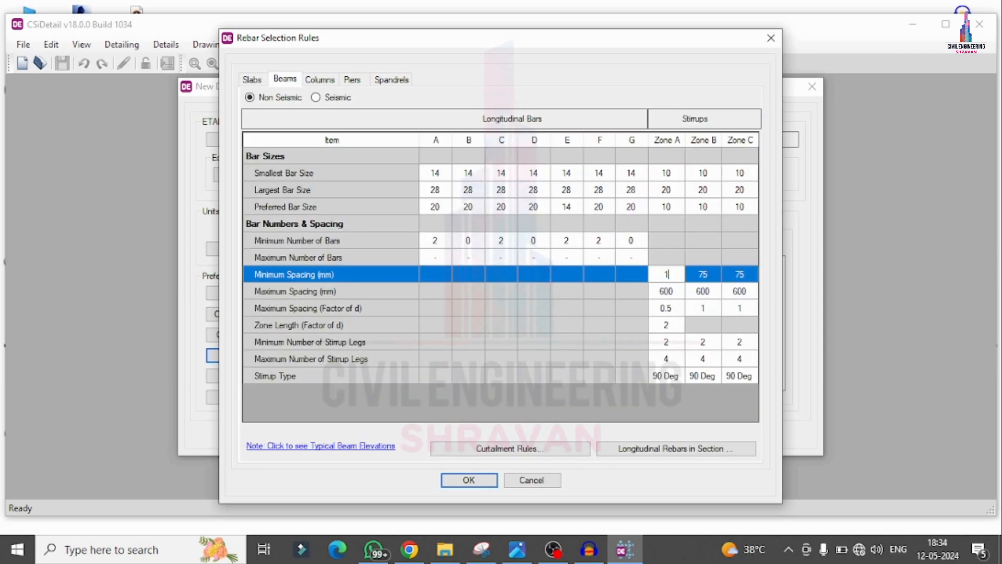
{"action": "type", "text": "20"}
{"action": "key", "text": "Tab"}
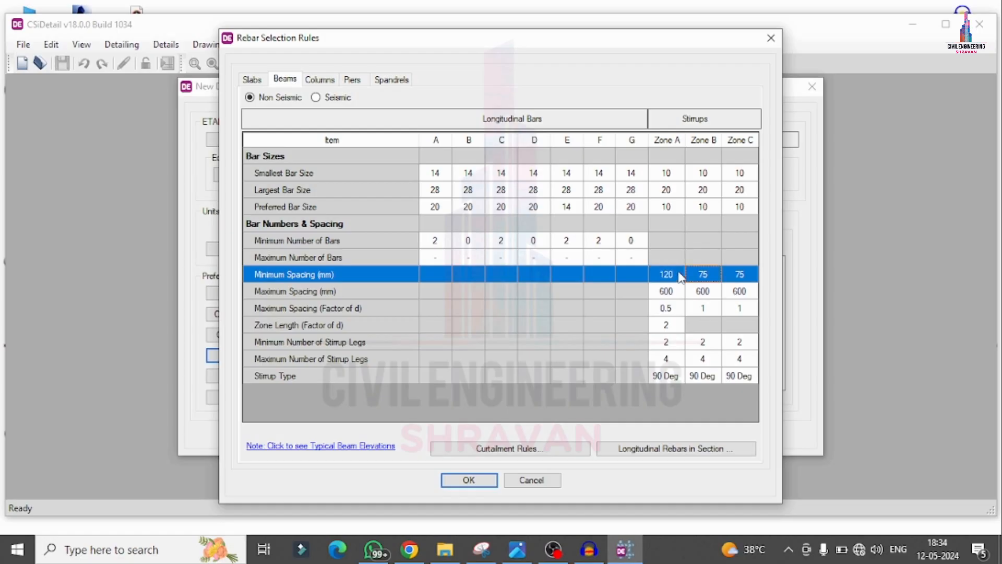
{"action": "type", "text": "120"}
{"action": "key", "text": "Tab"}
{"action": "type", "text": "1"}
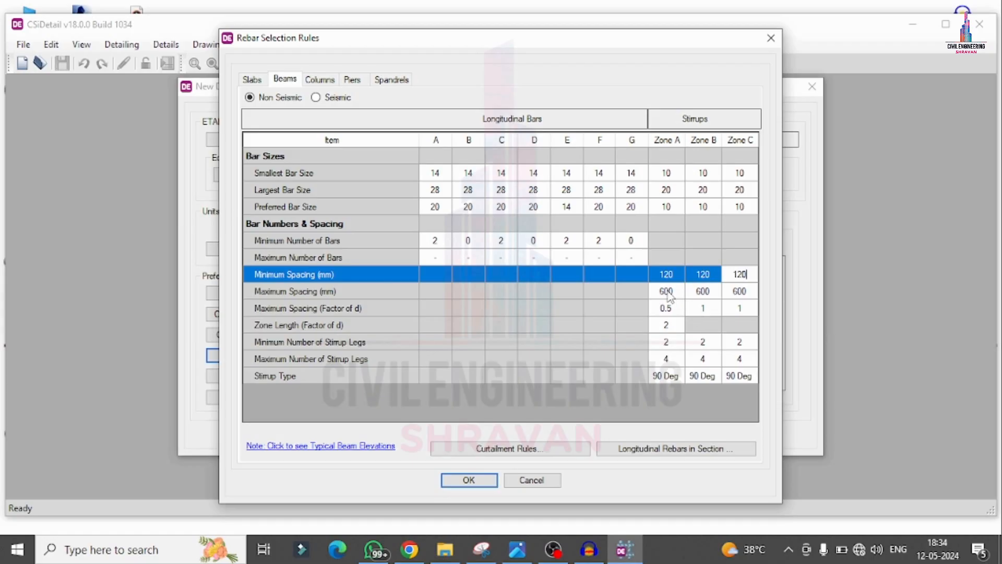
Step: Set the maximum stirrup spacing for beams to 300 mm in Zones A, B and C
{"action": "left_click", "coordinate": [678, 292]}
{"action": "type", "text": "30"}
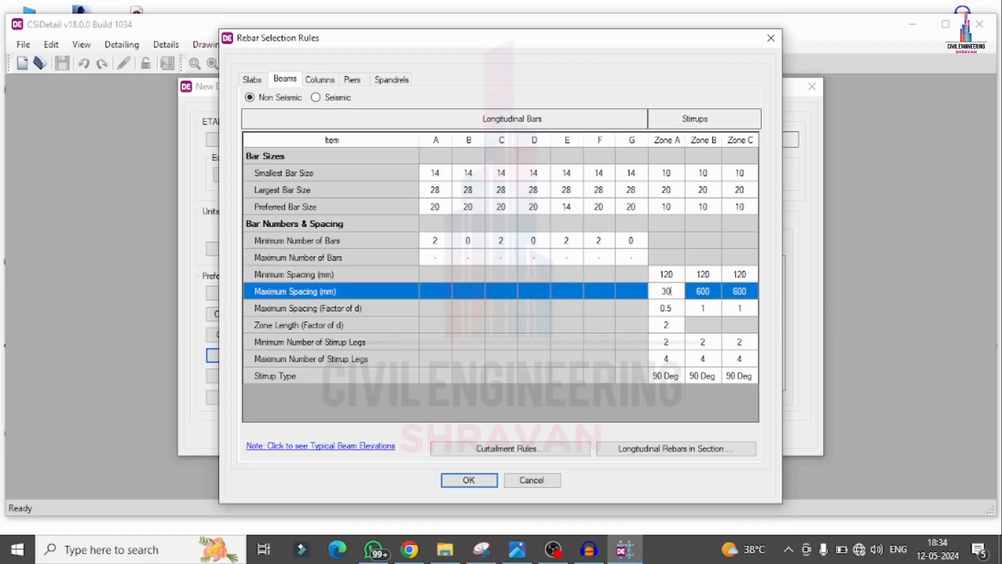
{"action": "key", "text": "Tab"}
{"action": "type", "text": "3"}
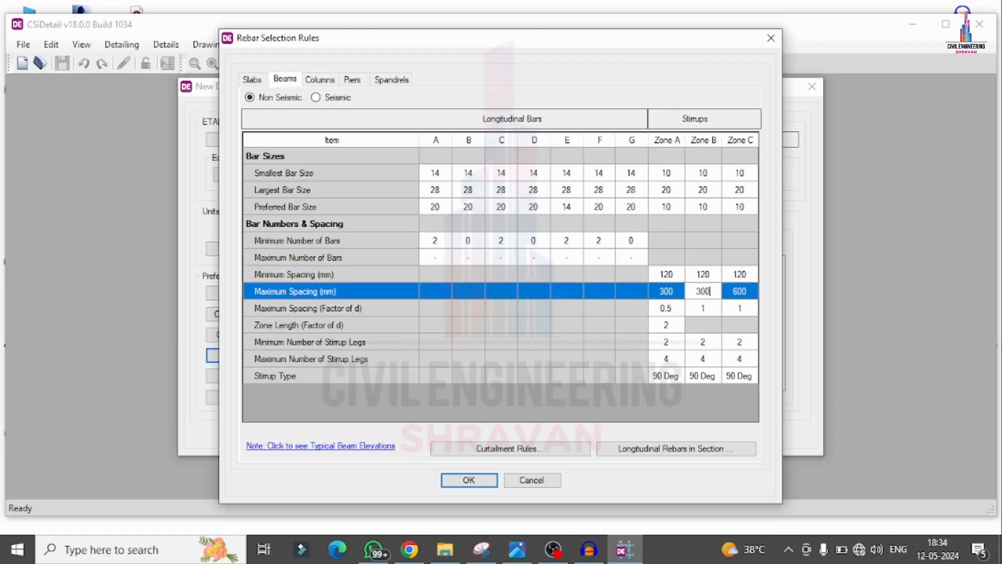
{"action": "key", "text": "Tab"}
{"action": "type", "text": "300"}
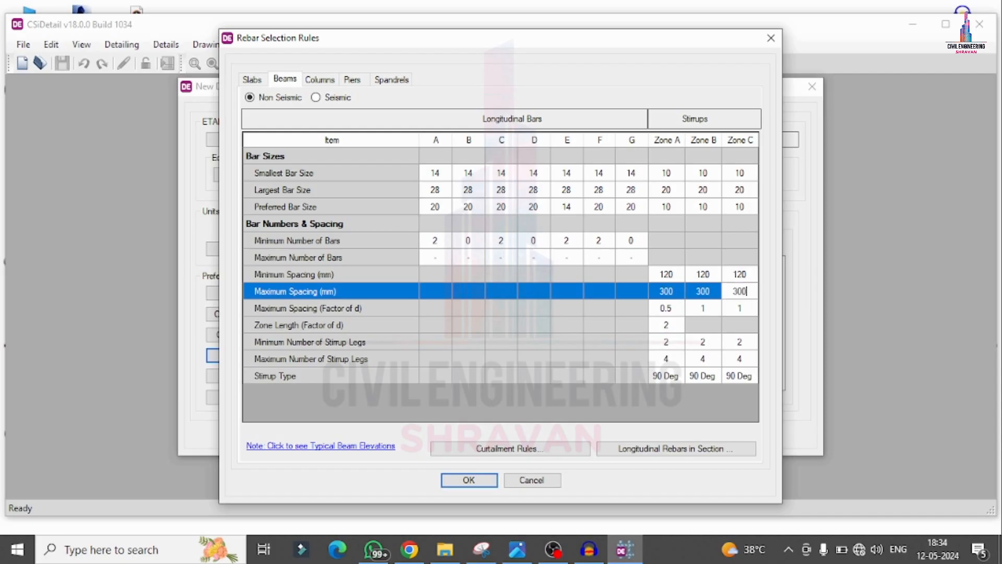
Step: Set the minimum spacing of the column ties to 120 mm in the rebar selection rules
{"action": "left_click", "coordinate": [319, 80]}
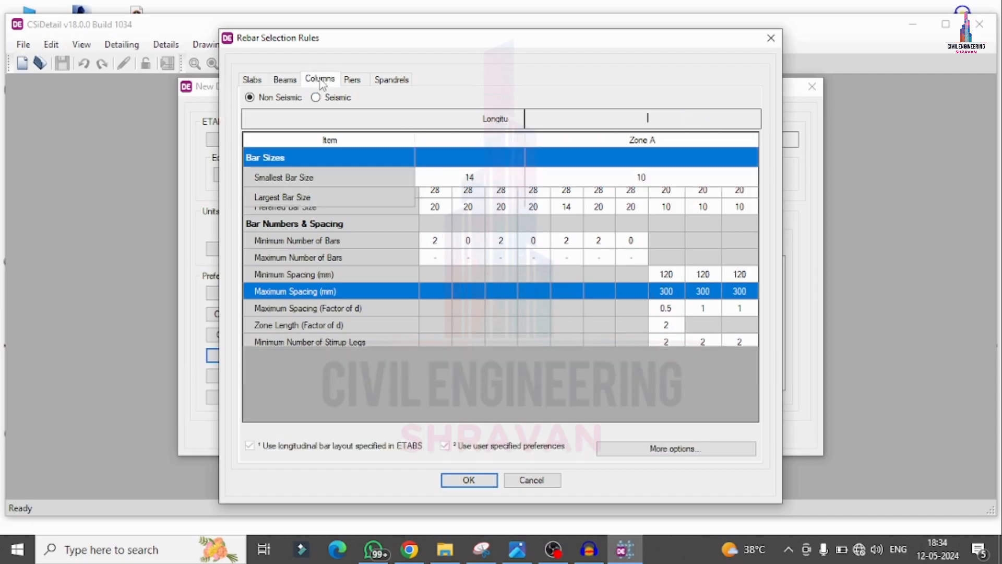
{"action": "left_click", "coordinate": [644, 299]}
{"action": "left_click", "coordinate": [728, 295]}
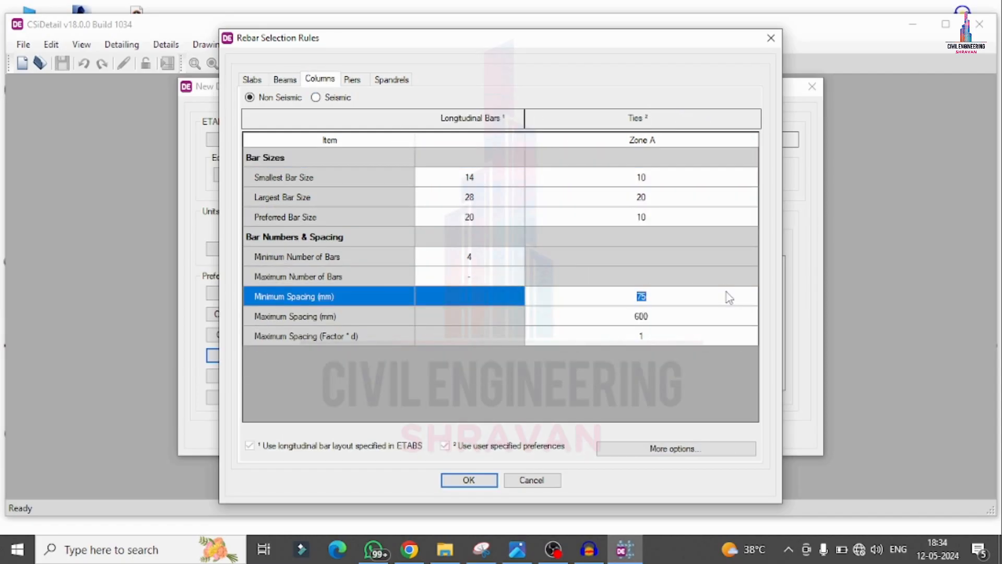
{"action": "type", "text": "120"}
Step: Set the column ties' maximum spacing to 3 mm and their maximum spacing factor to 00, and accept the rebar rules
{"action": "left_click", "coordinate": [646, 318]}
{"action": "left_click", "coordinate": [688, 324]}
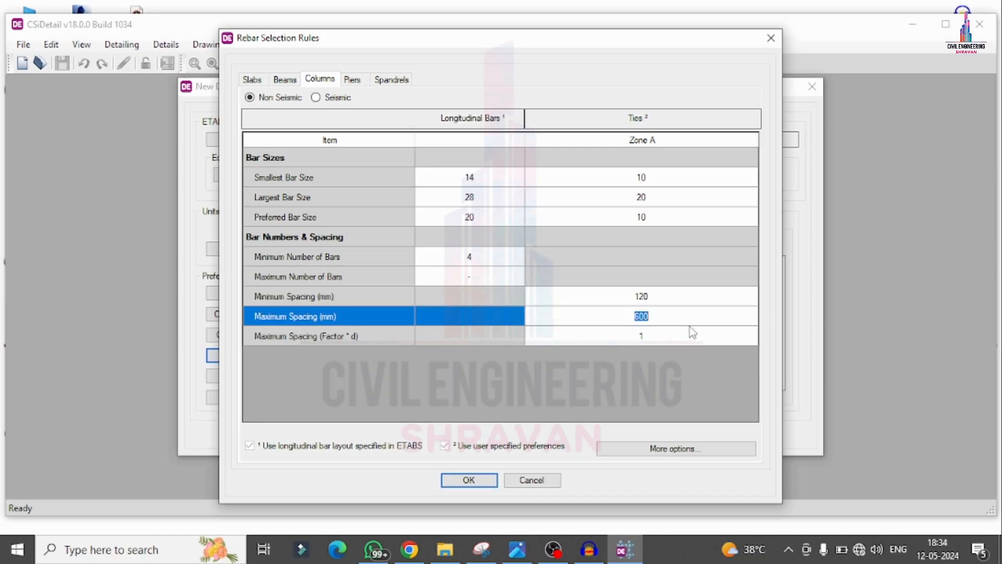
{"action": "type", "text": "3"}
{"action": "left_click", "coordinate": [689, 327]}
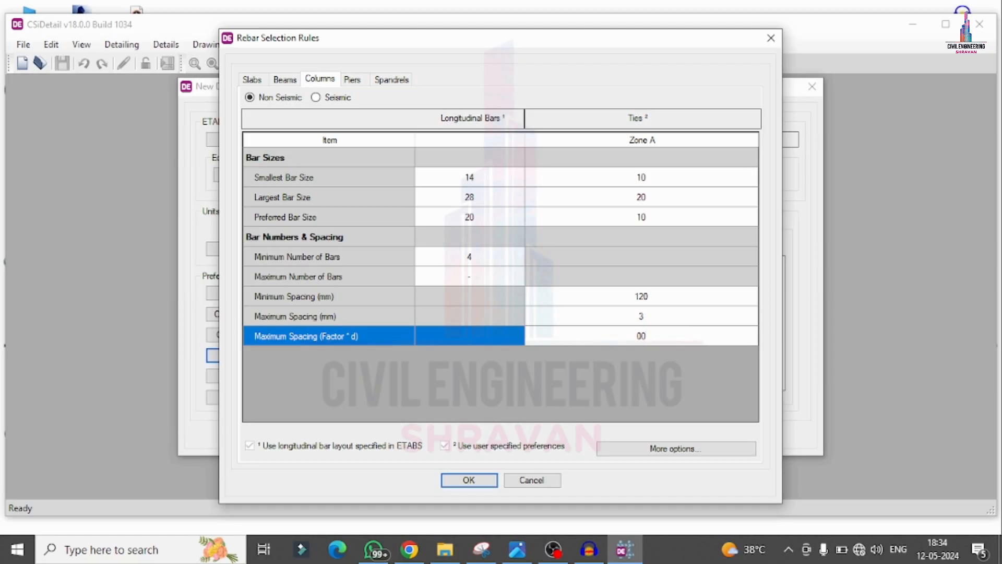
{"action": "left_click", "coordinate": [485, 480]}
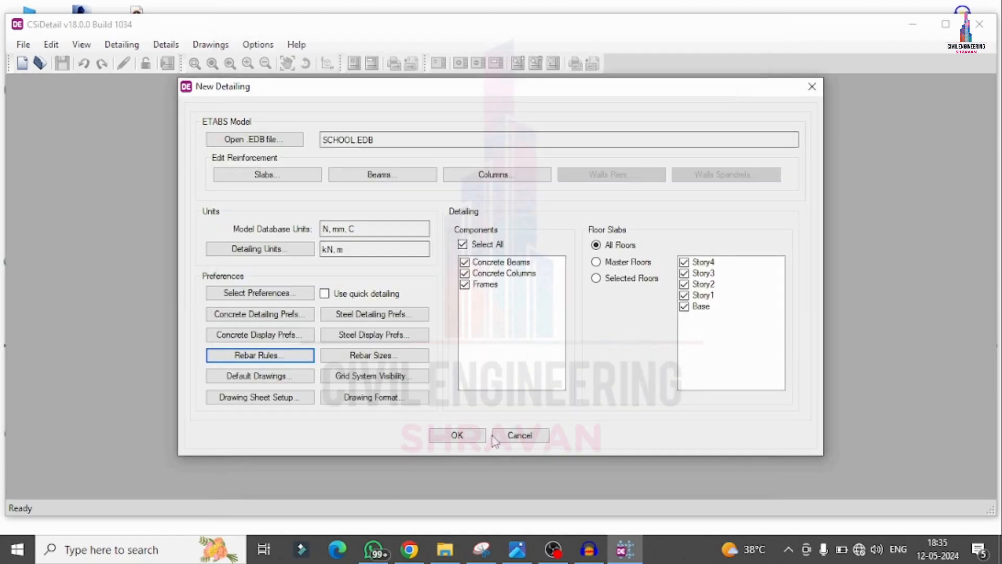
Step: Generate the detailing for all components and floors, and display the Story4 slab rebar plan and its all-bars plan
{"action": "left_click", "coordinate": [445, 437]}
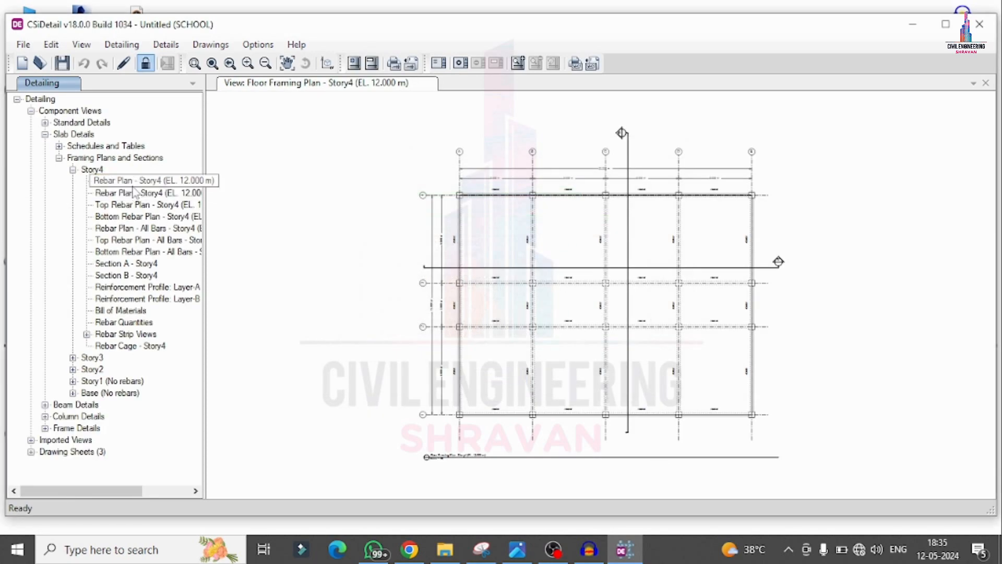
{"action": "left_click", "coordinate": [139, 193]}
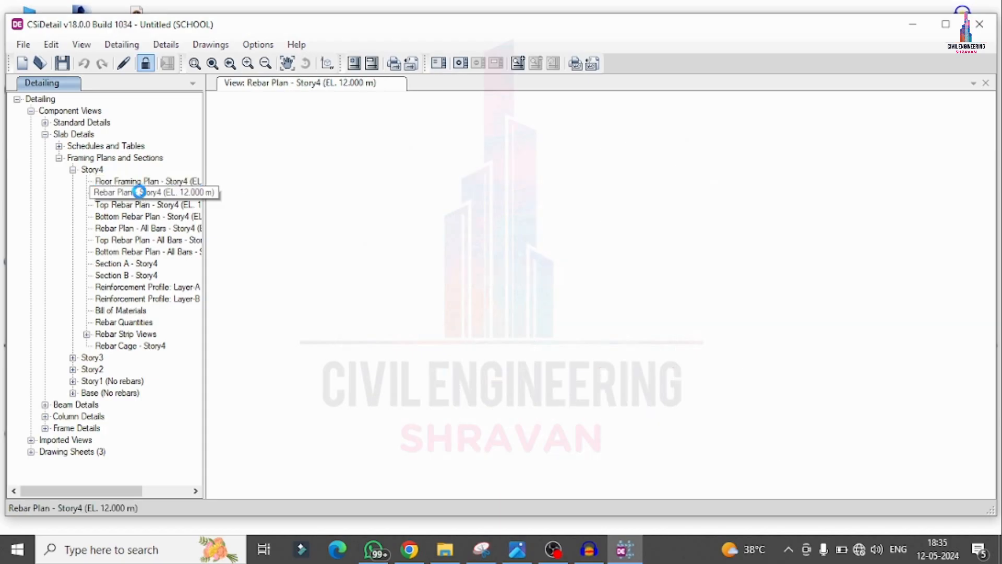
{"action": "left_click", "coordinate": [158, 228]}
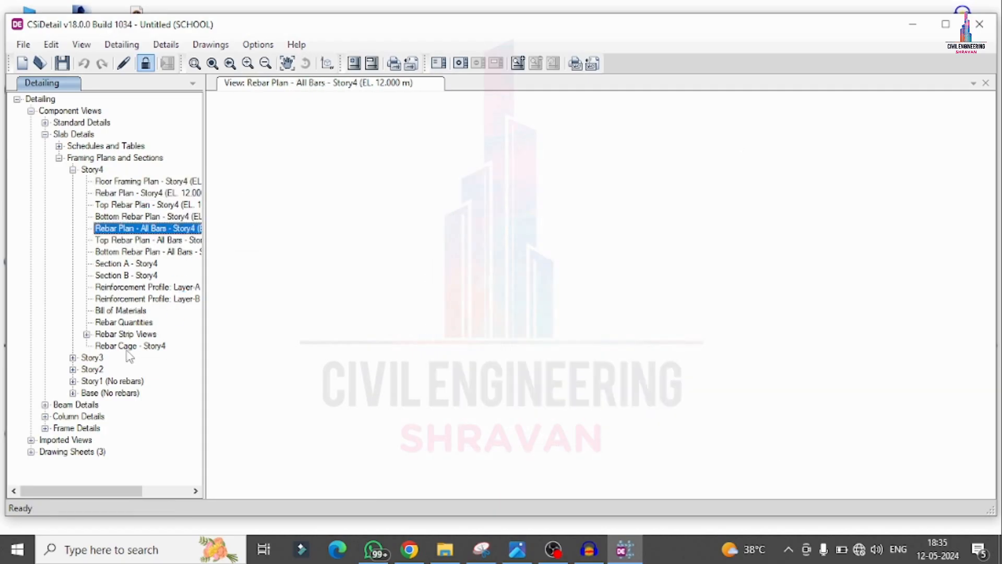
Step: Display the Story4 slab rebar cage and examine its bars up close from another angle
{"action": "left_click", "coordinate": [130, 346]}
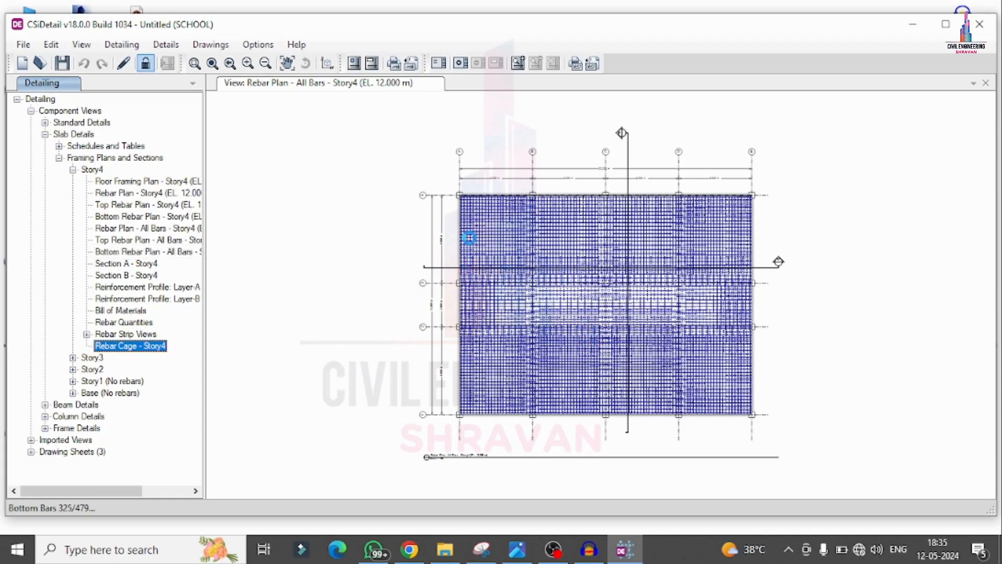
{"action": "scroll", "coordinate": [583, 291], "scroll_direction": "up", "scroll_amount": 5}
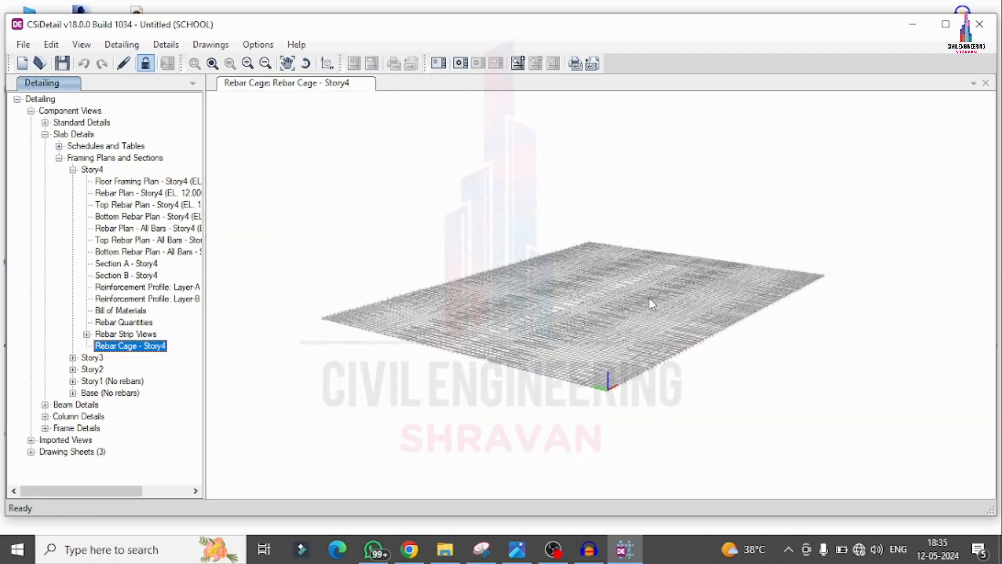
{"action": "scroll", "coordinate": [583, 291], "scroll_direction": "up", "scroll_amount": 6}
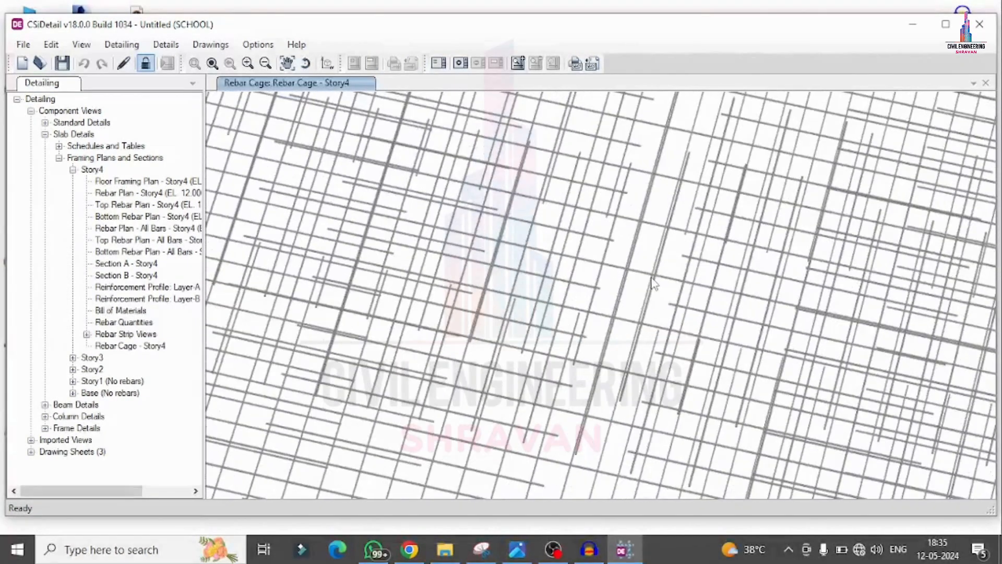
{"action": "left_click_drag", "start_coordinate": [651, 278], "coordinate": [415, 291]}
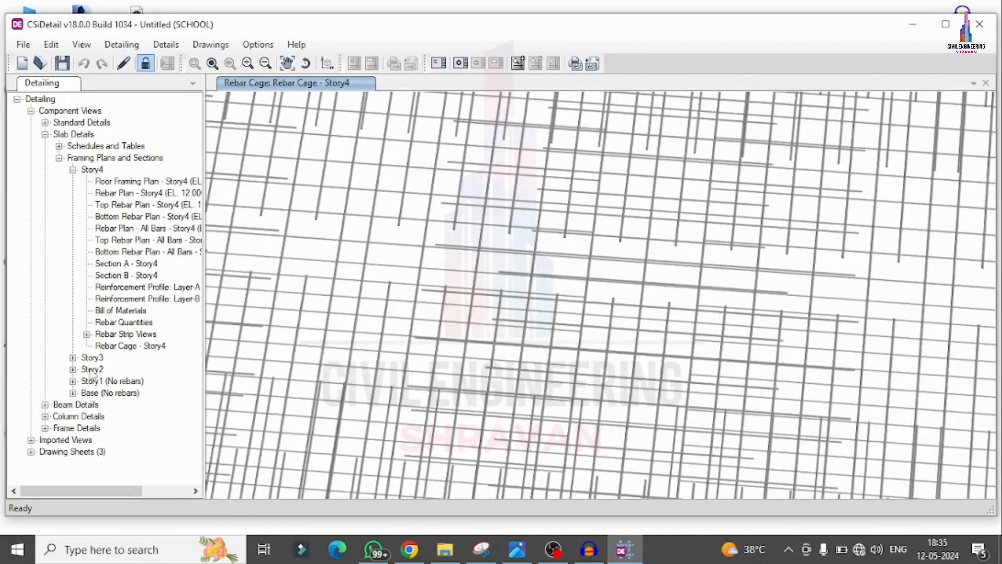
Step: Display cross-sections A and B of the Story4 concrete beam 4CB1 to examine its reinforcement
{"action": "left_click", "coordinate": [45, 405]}
{"action": "left_click", "coordinate": [59, 417]}
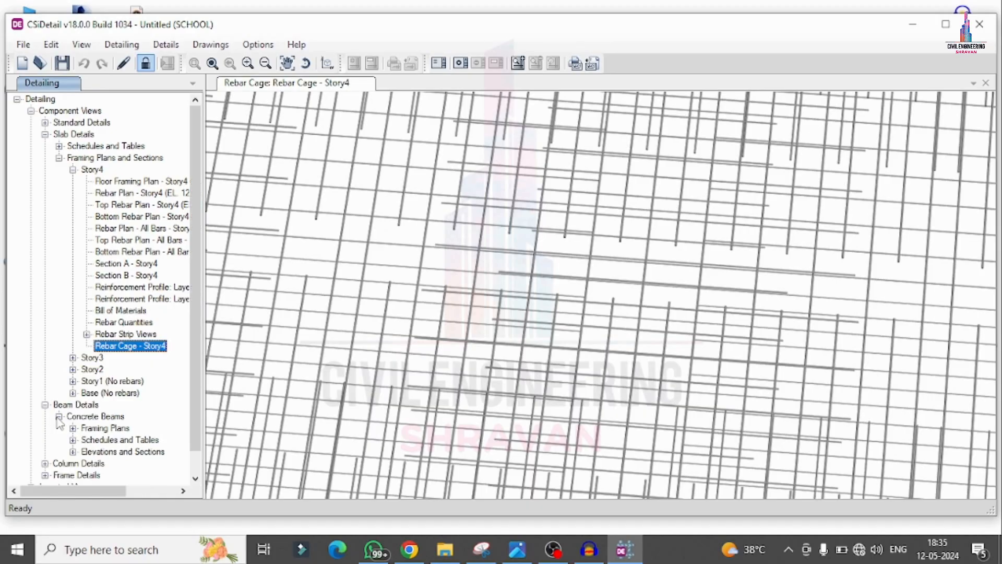
{"action": "left_click", "coordinate": [73, 452]}
{"action": "left_click", "coordinate": [87, 440]}
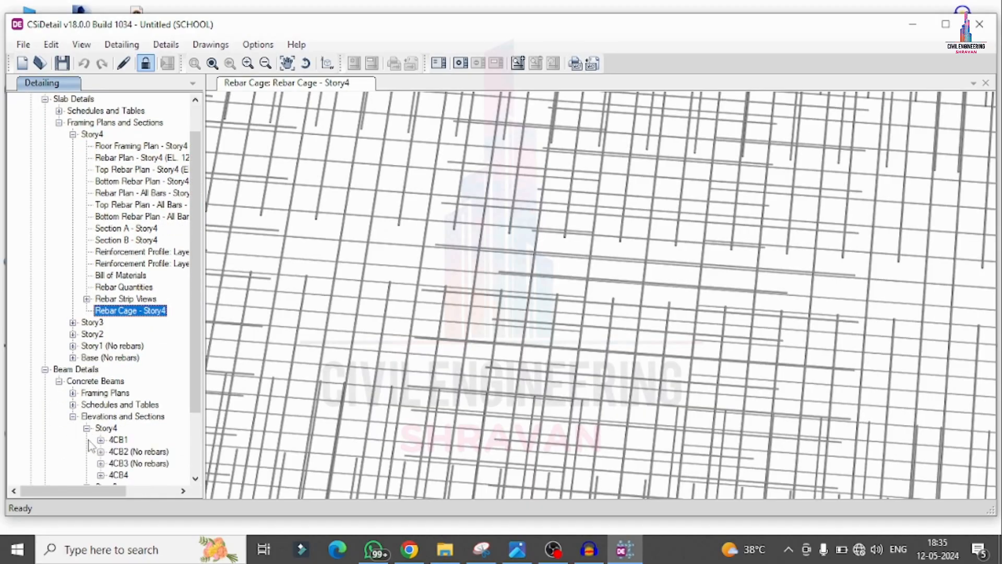
{"action": "left_click", "coordinate": [101, 440]}
{"action": "scroll", "coordinate": [150, 394], "scroll_direction": "down", "scroll_amount": 3}
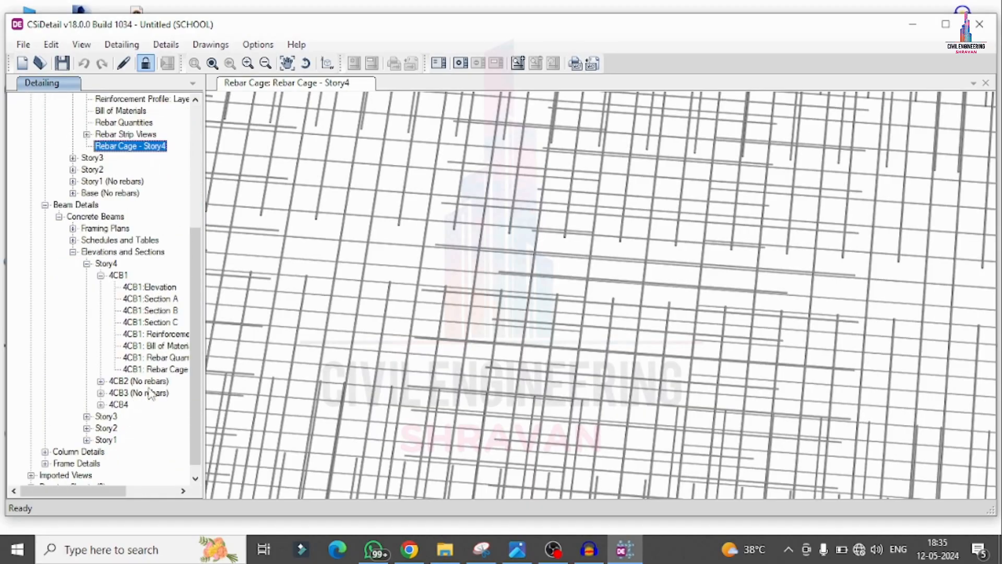
{"action": "left_click", "coordinate": [157, 299]}
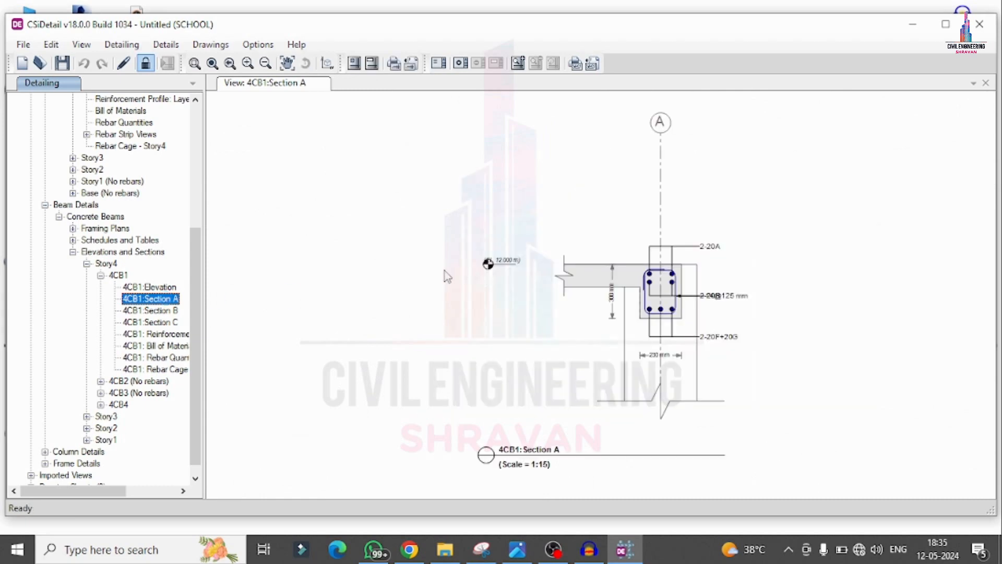
{"action": "scroll", "coordinate": [670, 281], "scroll_direction": "up", "scroll_amount": 4}
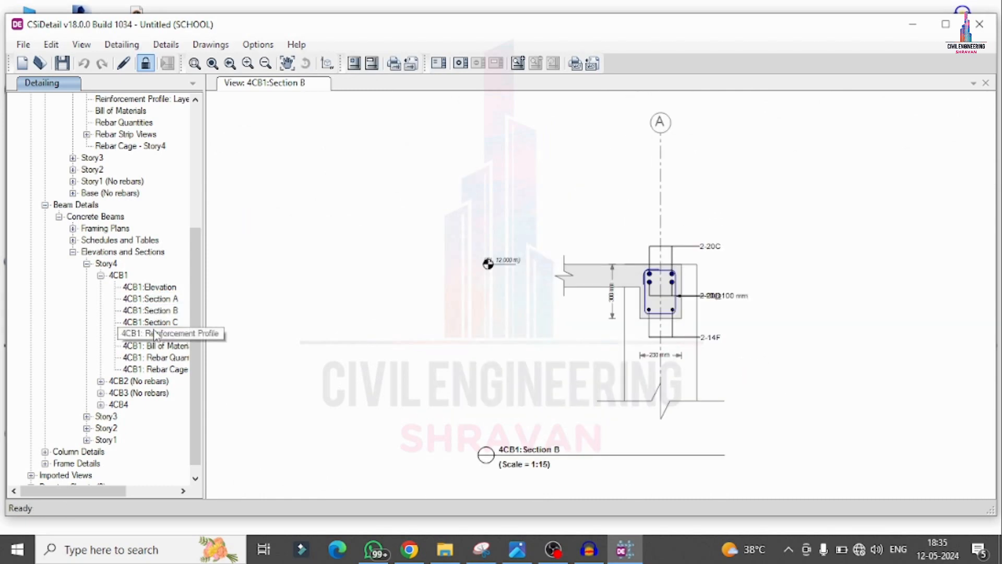
Step: Display cross-section C and the rebar cage of Story4 beam 4CB1, and examine the cage's bars and stirrups up close and from another angle
{"action": "left_click", "coordinate": [155, 334]}
{"action": "left_click", "coordinate": [158, 322]}
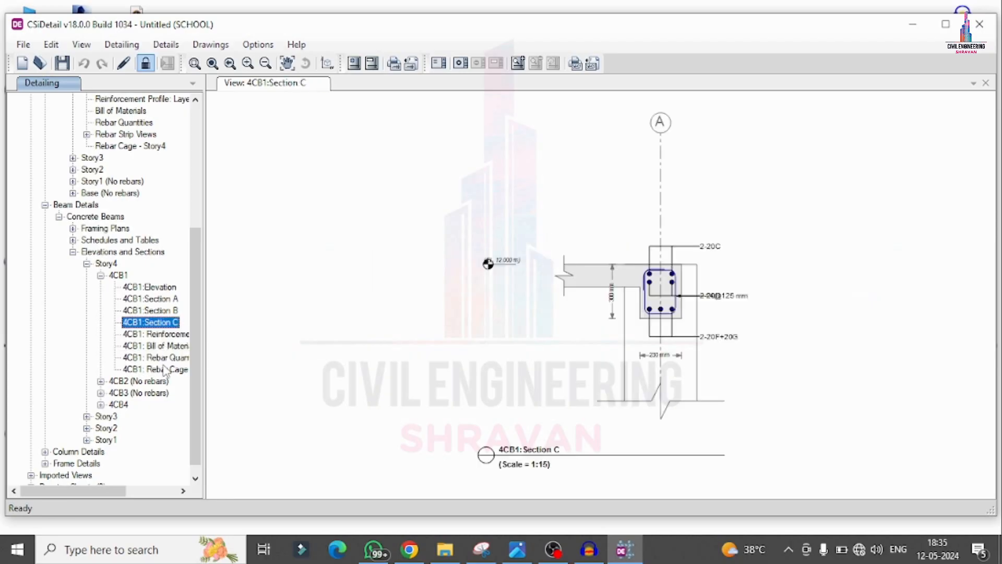
{"action": "scroll", "coordinate": [532, 291], "scroll_direction": "up", "scroll_amount": 6}
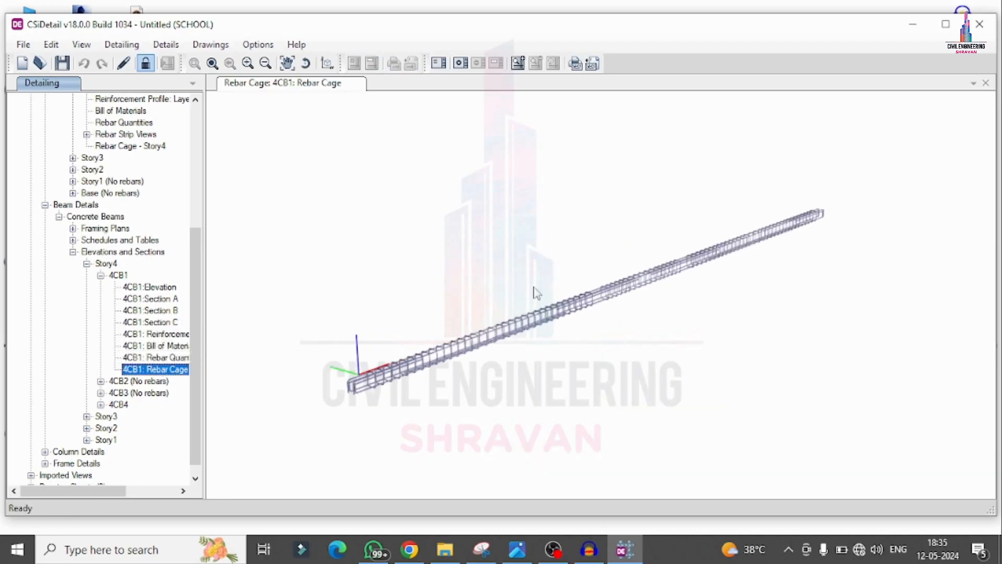
{"action": "scroll", "coordinate": [576, 311], "scroll_direction": "up", "scroll_amount": 3}
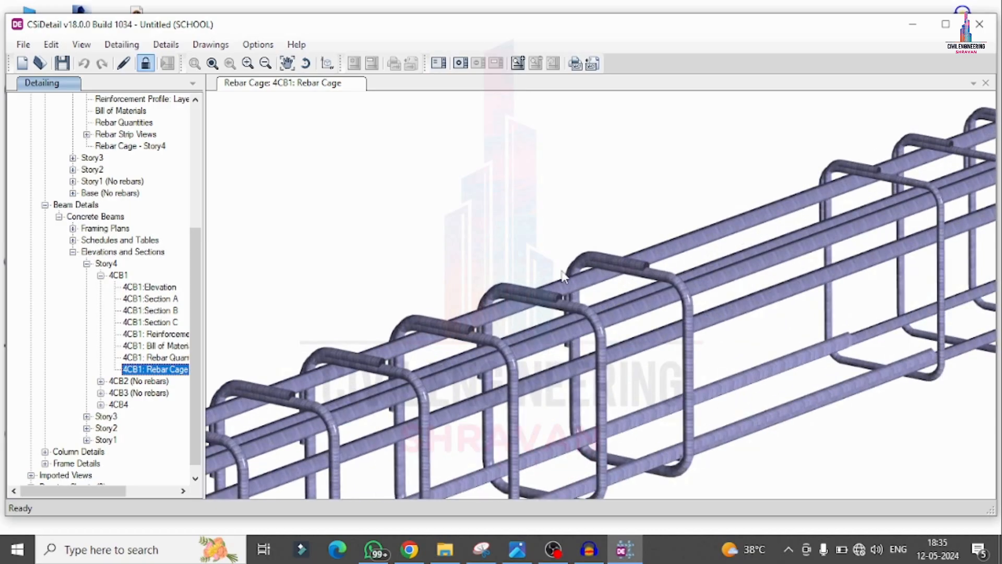
{"action": "scroll", "coordinate": [596, 284], "scroll_direction": "down", "scroll_amount": 6}
{"action": "scroll", "coordinate": [594, 280], "scroll_direction": "down", "scroll_amount": 4}
{"action": "left_click_drag", "start_coordinate": [399, 352], "coordinate": [479, 308]}
Step: Display the rebar cage of concrete column CC6 and examine its vertical bars and ties up close from different angles
{"action": "scroll", "coordinate": [106, 402], "scroll_direction": "down", "scroll_amount": 1}
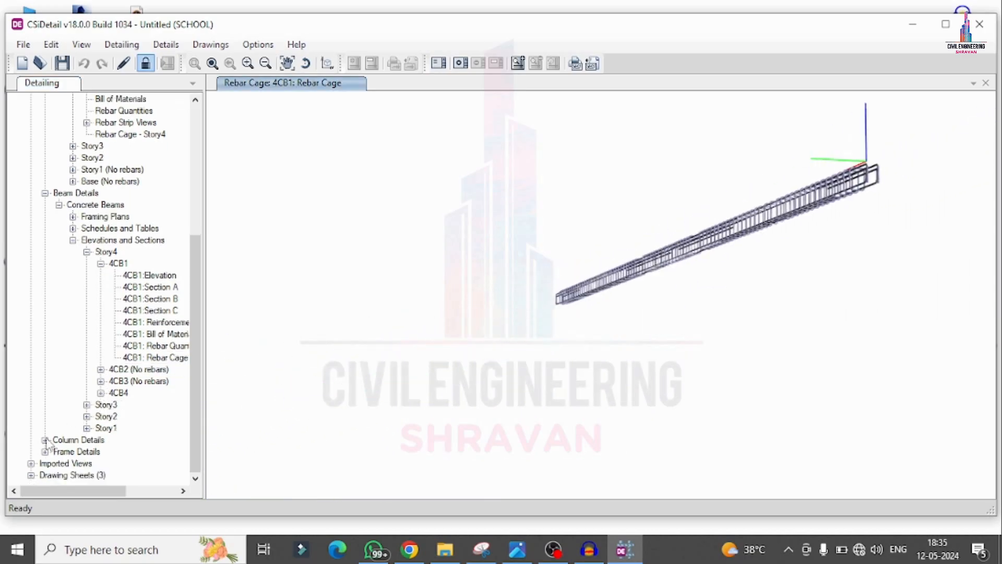
{"action": "left_click", "coordinate": [45, 440]}
{"action": "left_click", "coordinate": [59, 452]}
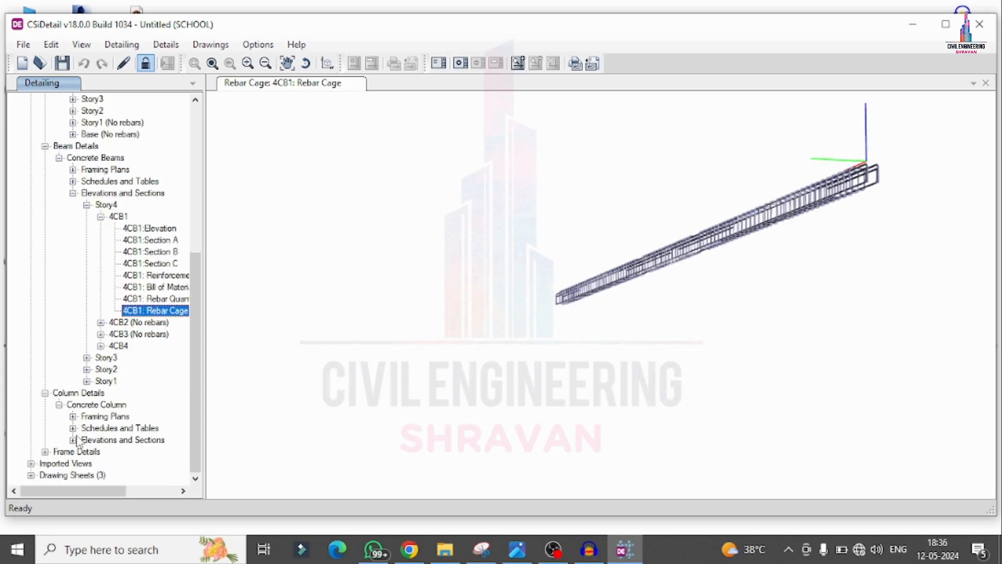
{"action": "left_click", "coordinate": [73, 440]}
{"action": "left_click", "coordinate": [88, 424]}
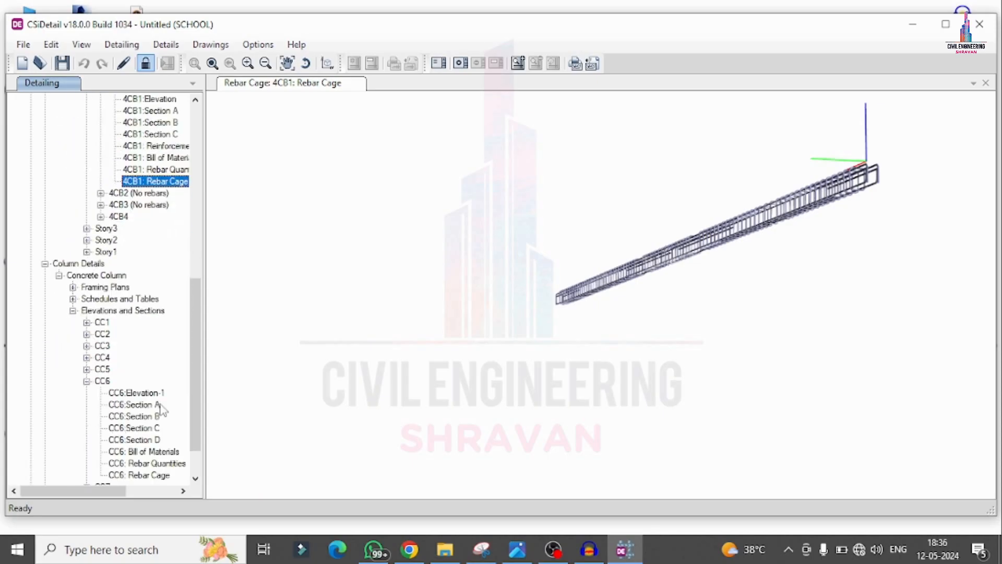
{"action": "left_click", "coordinate": [159, 405]}
{"action": "scroll", "coordinate": [172, 371], "scroll_direction": "down", "scroll_amount": 2}
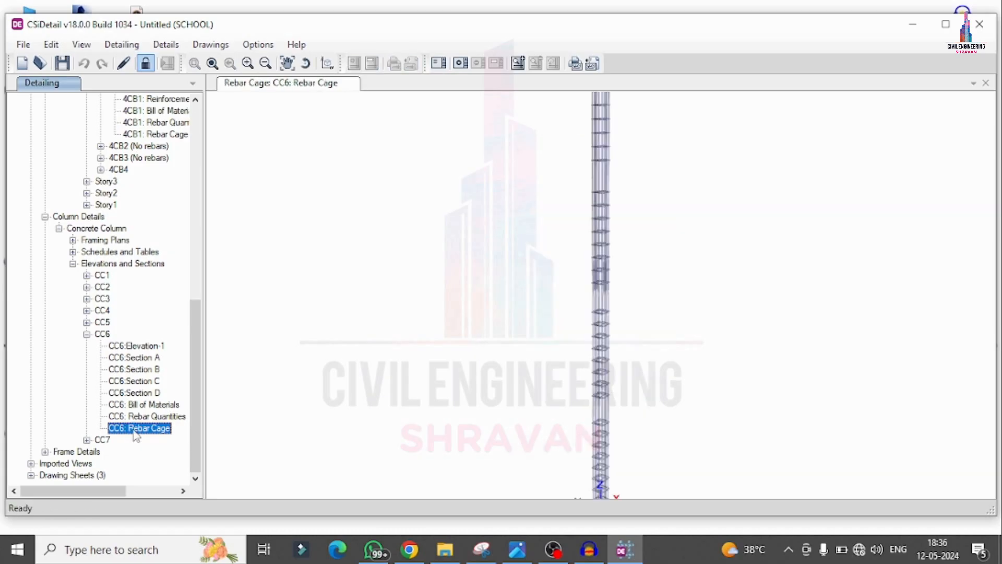
{"action": "left_click_drag", "start_coordinate": [677, 232], "coordinate": [583, 242]}
{"action": "scroll", "coordinate": [581, 245], "scroll_direction": "up", "scroll_amount": 5}
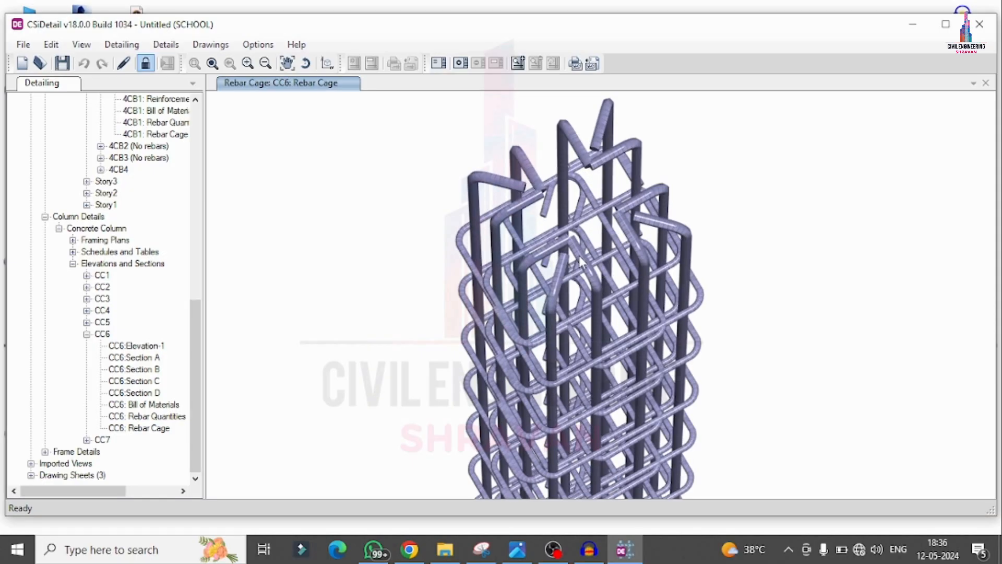
{"action": "left_click_drag", "start_coordinate": [440, 301], "coordinate": [462, 268]}
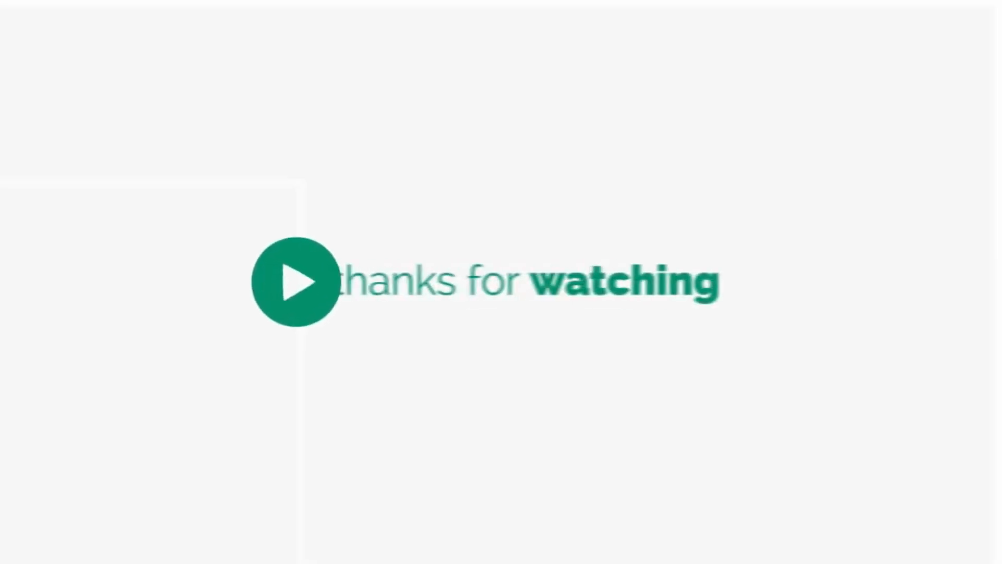